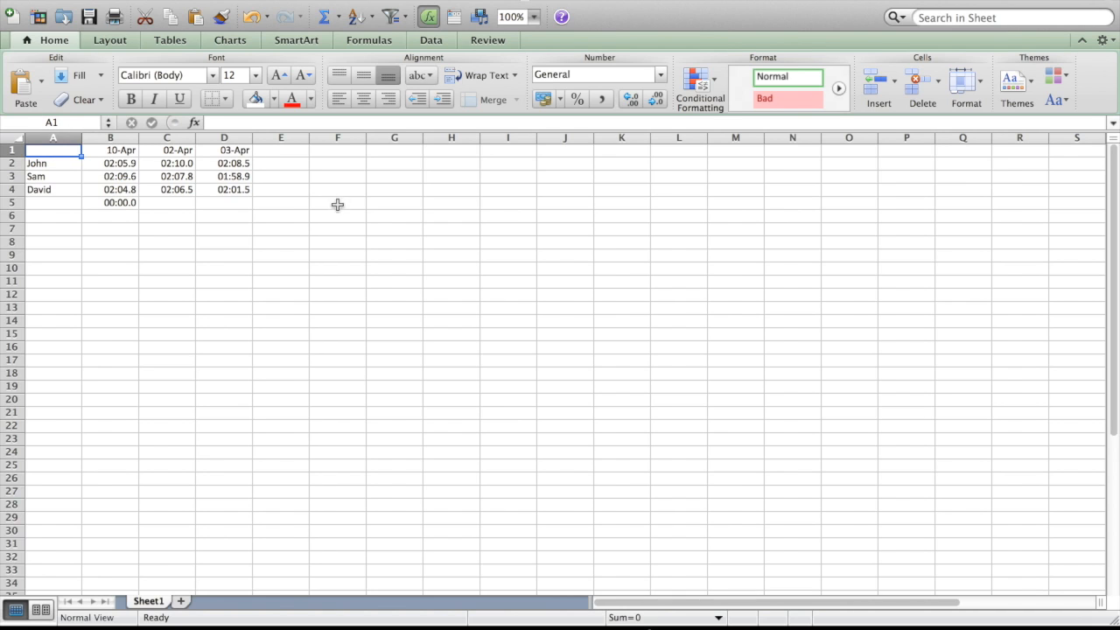
pyautogui.click(336, 203)
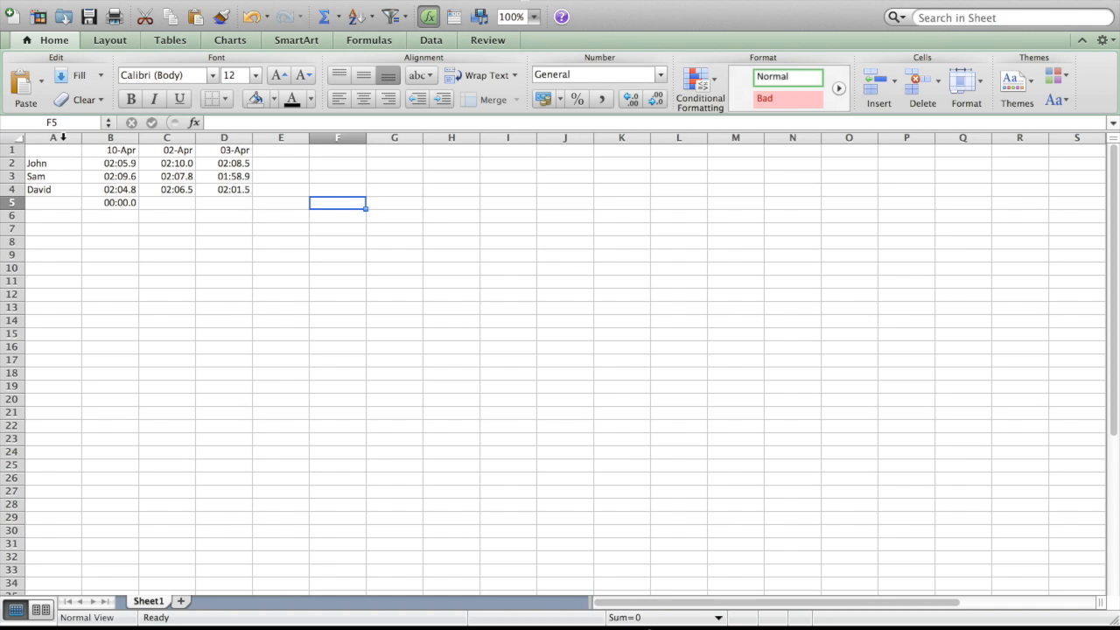
pyautogui.click(63, 136)
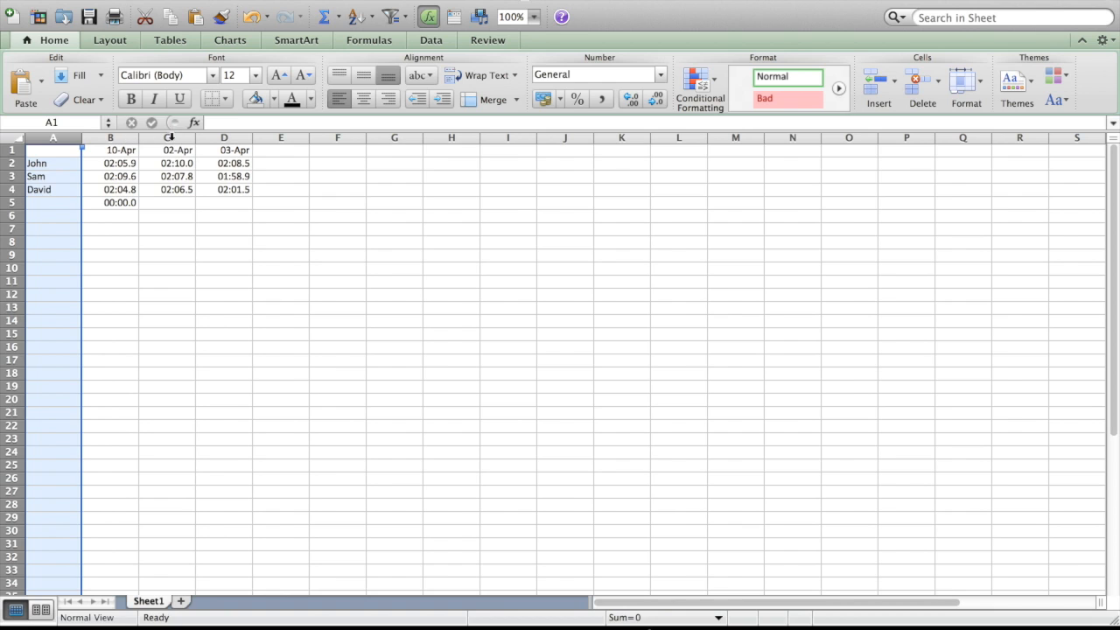
pyautogui.click(169, 136)
pyautogui.click(230, 137)
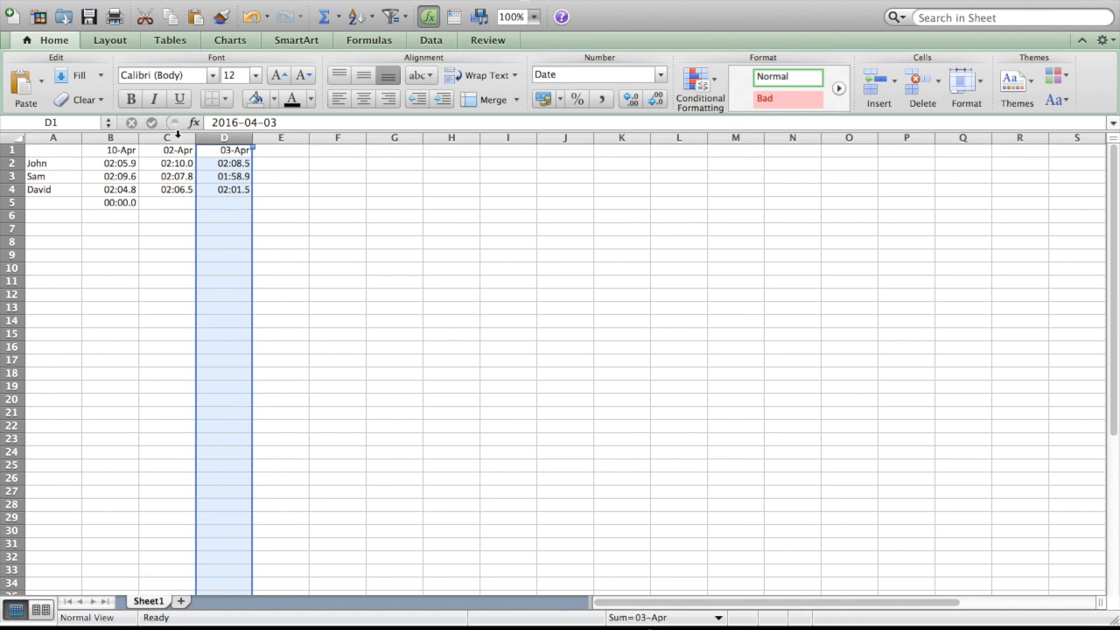
pyautogui.click(174, 135)
pyautogui.click(62, 134)
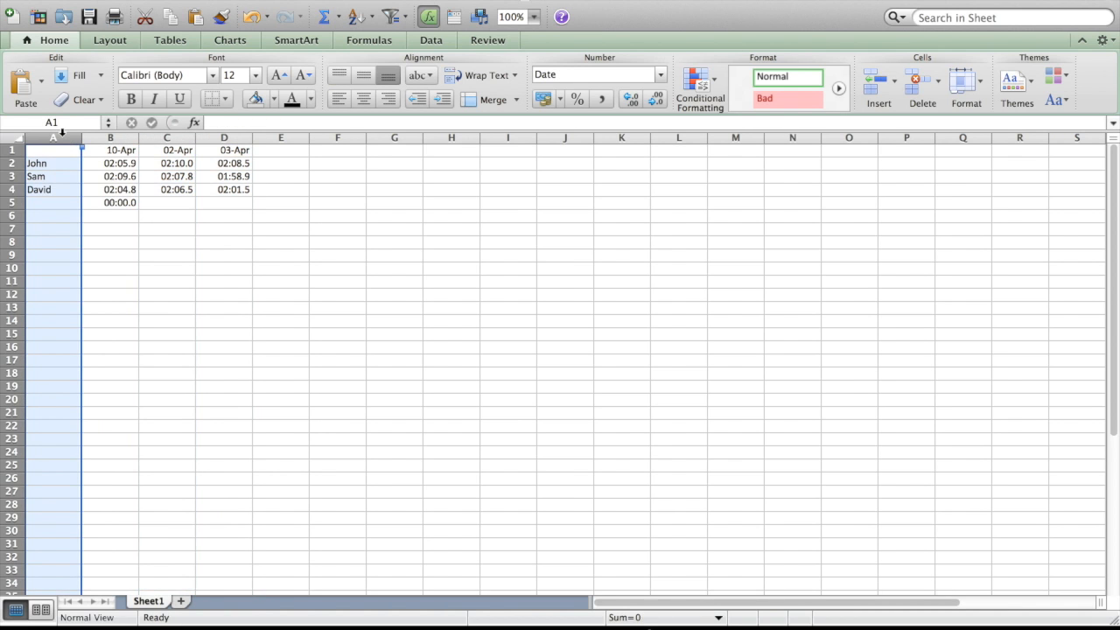
pyautogui.click(9, 190)
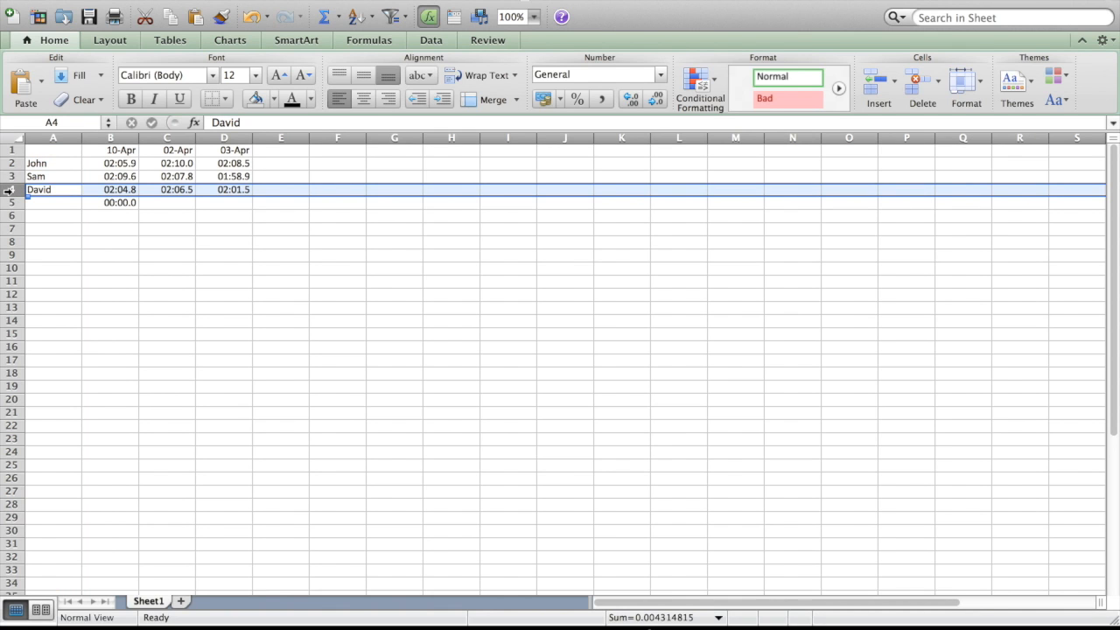
# Fill the whole of column A with light grey.
pyautogui.click(54, 137)
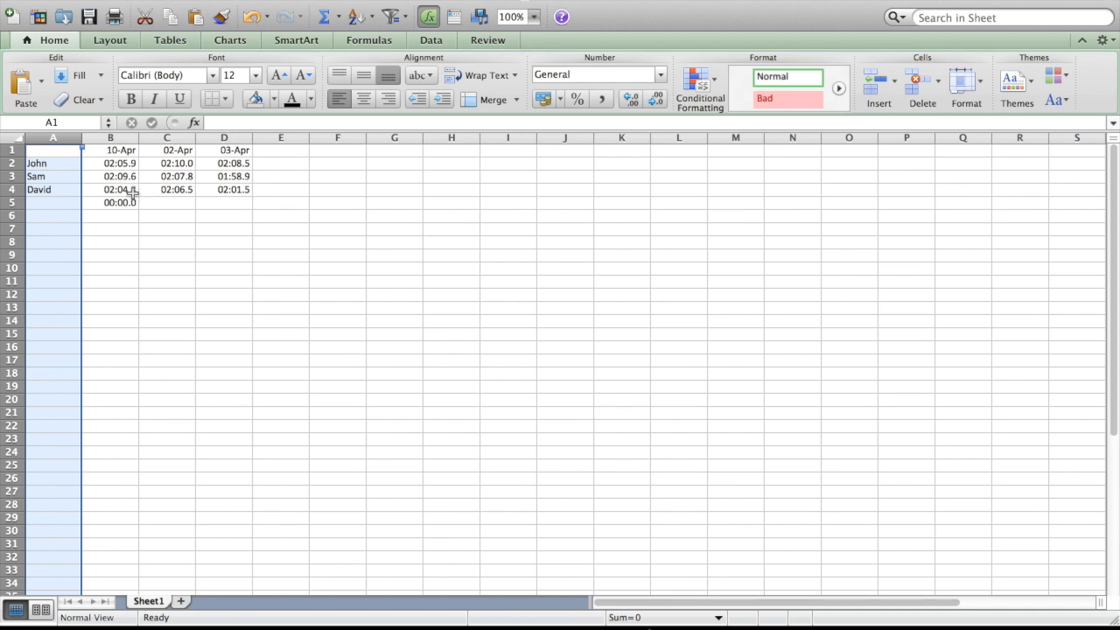
pyautogui.click(274, 100)
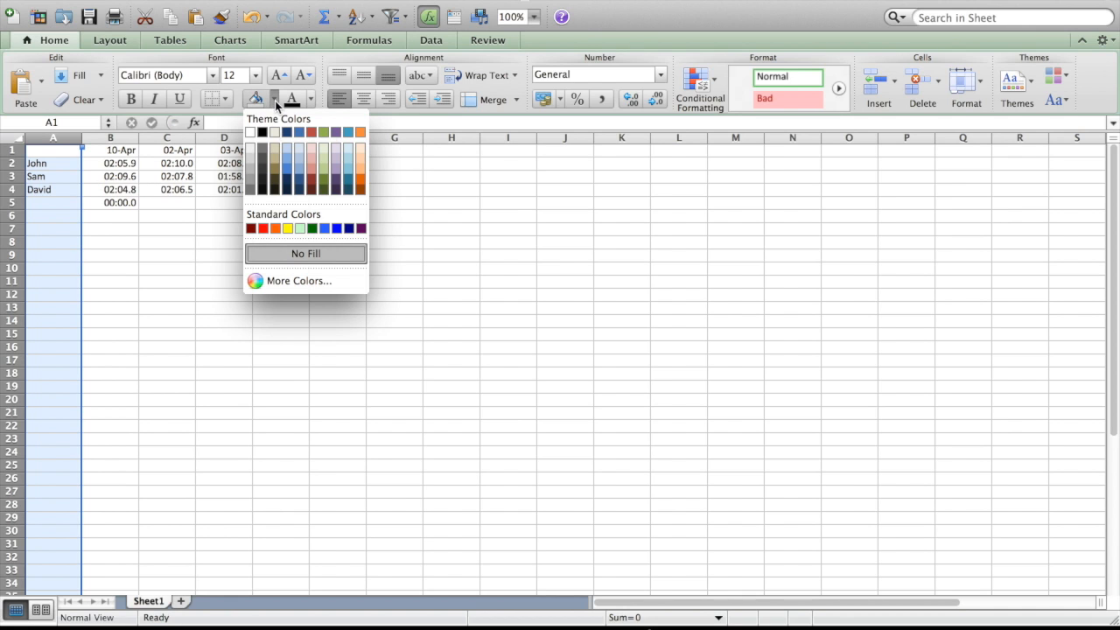
pyautogui.click(251, 164)
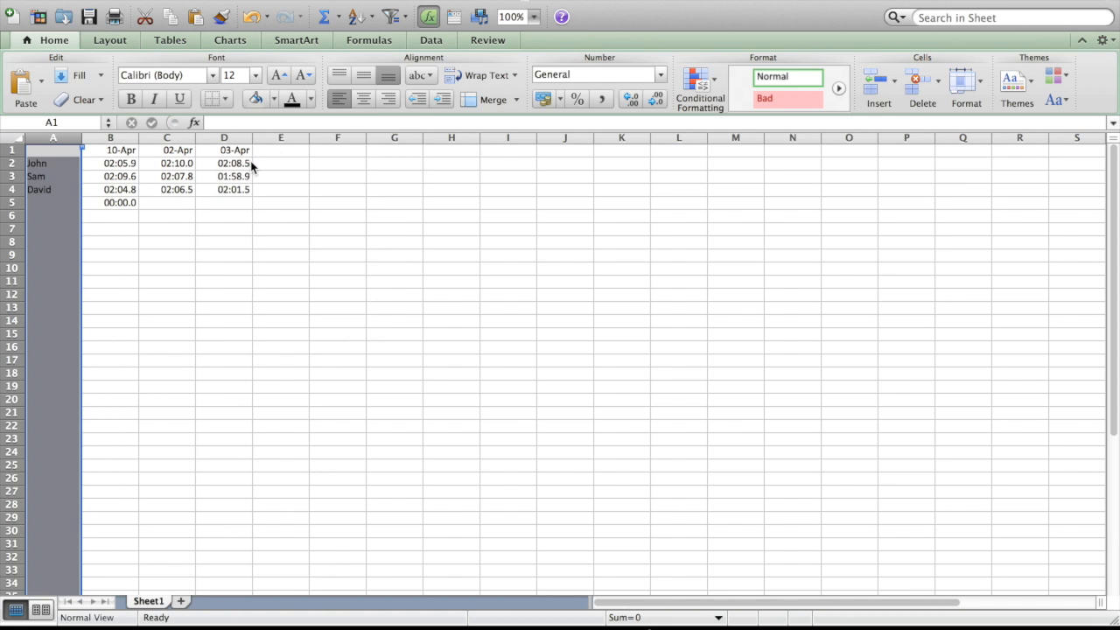
# Make the text in column A red, bold, italic and underlined.
pyautogui.click(310, 100)
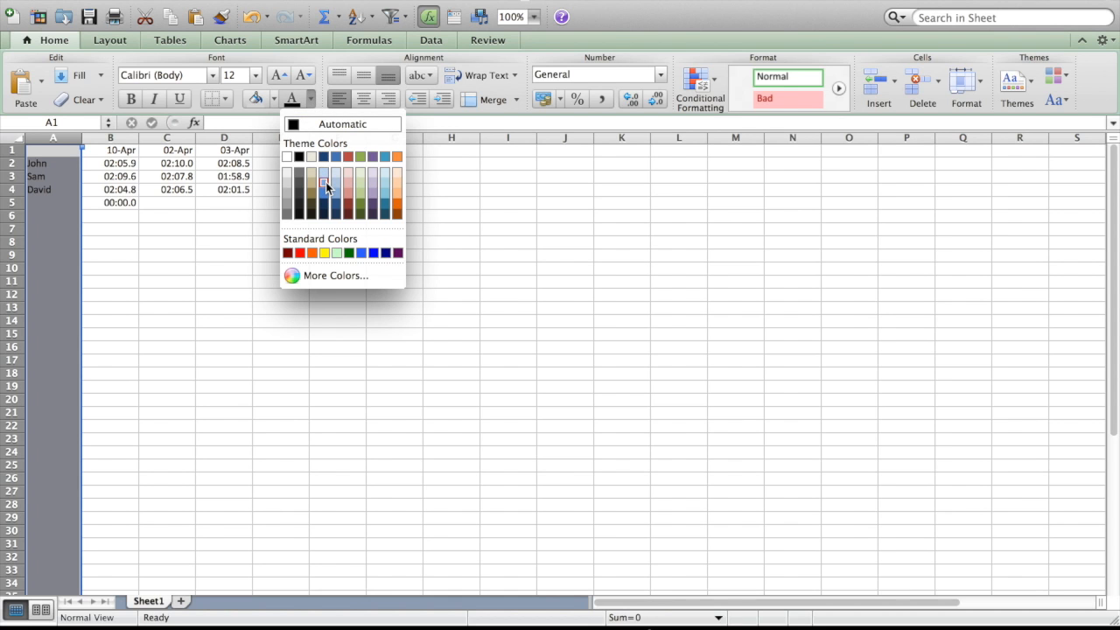
pyautogui.click(326, 183)
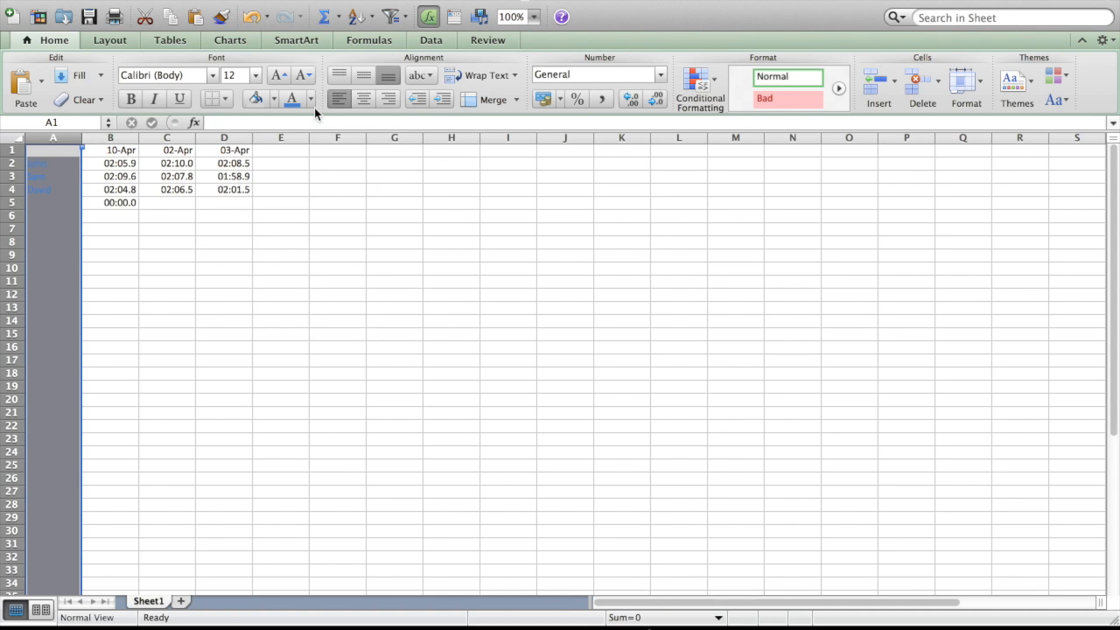
pyautogui.click(310, 107)
pyautogui.click(349, 152)
pyautogui.click(133, 99)
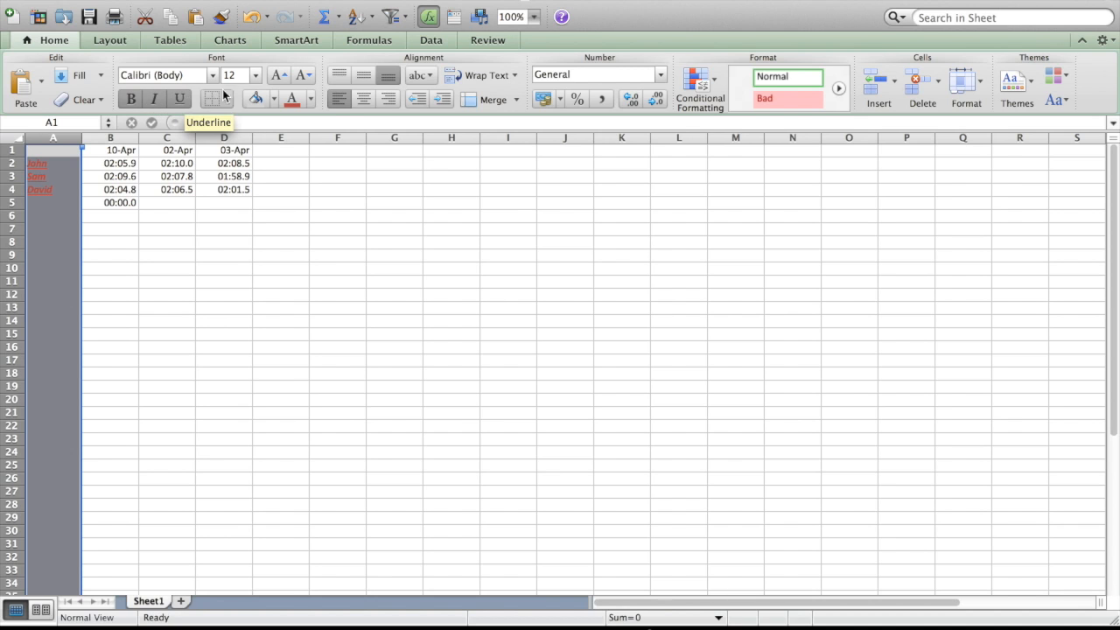
# Center the text in column A and set its font size to 14.
pyautogui.click(365, 100)
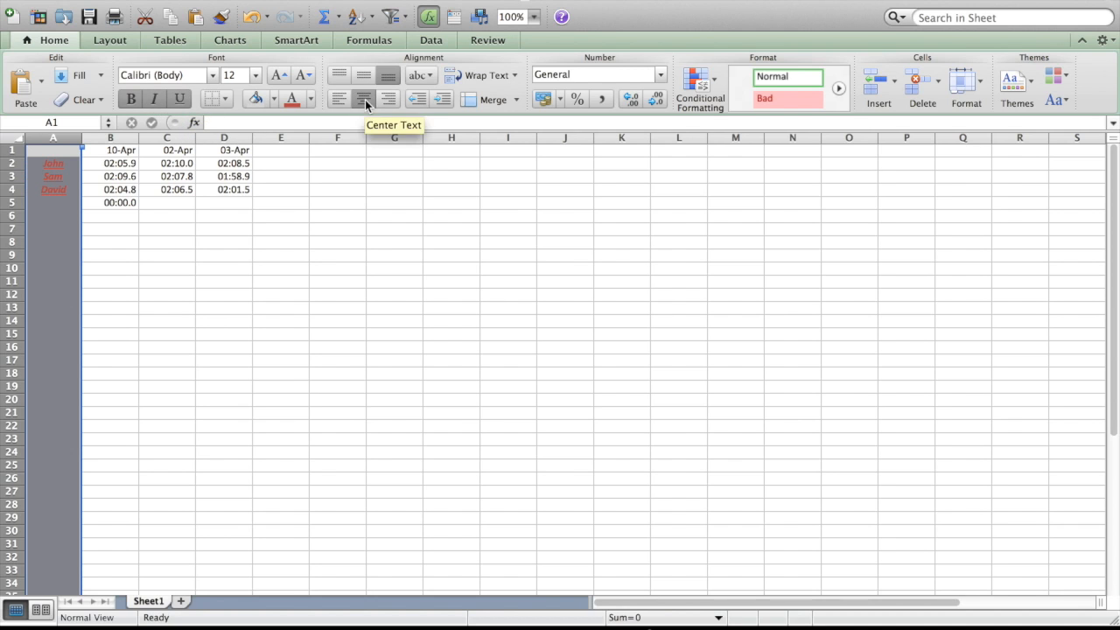
pyautogui.click(254, 75)
pyautogui.click(246, 179)
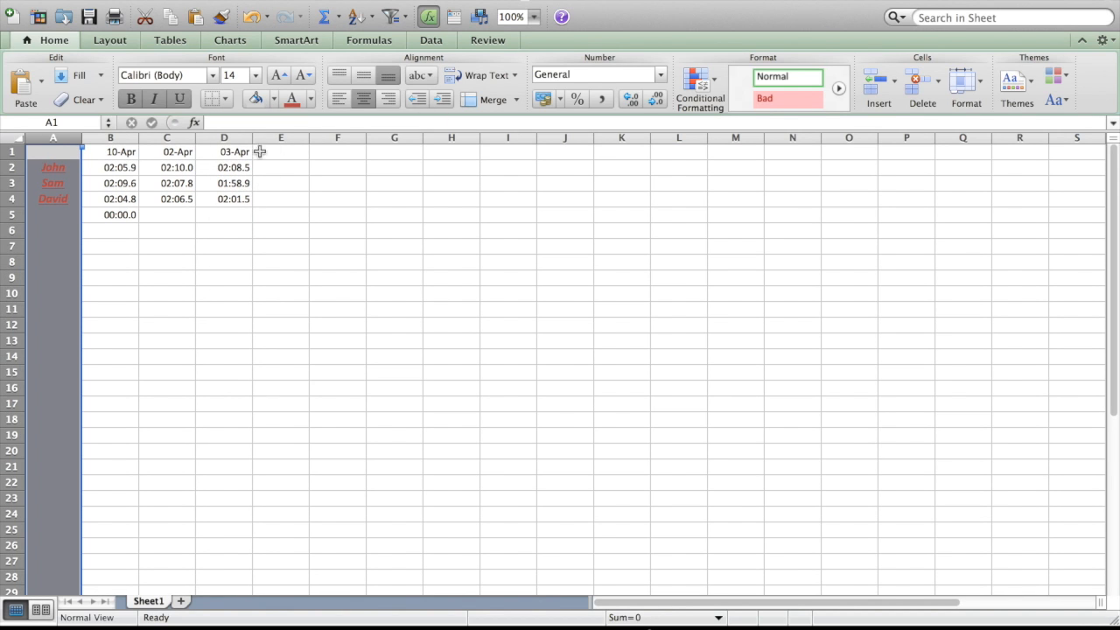
# Fill columns C, E and G together with the same light grey as column A.
pyautogui.click(178, 138)
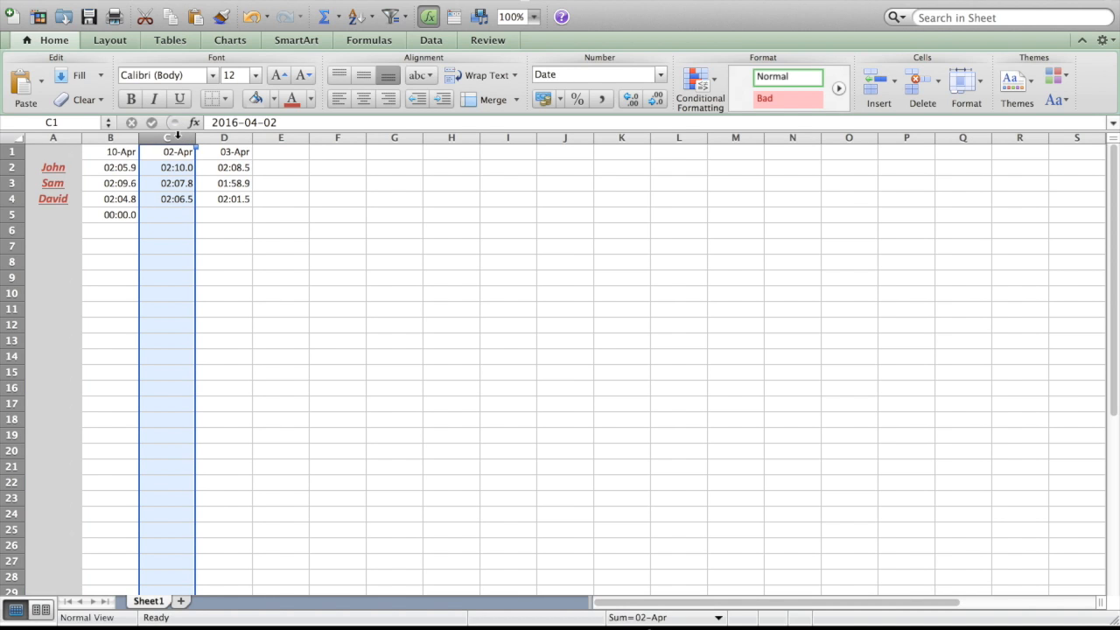
pyautogui.keyDown('super'); pyautogui.click(273, 138); pyautogui.keyUp('super')
pyautogui.keyDown('super'); pyautogui.click(384, 137); pyautogui.keyUp('super')
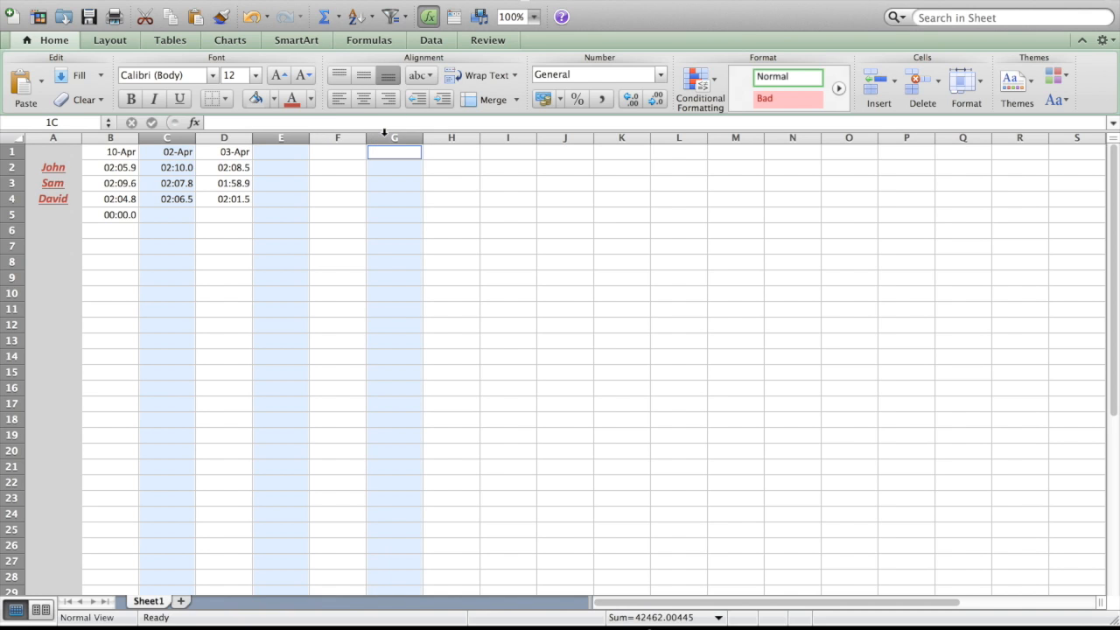
pyautogui.click(275, 100)
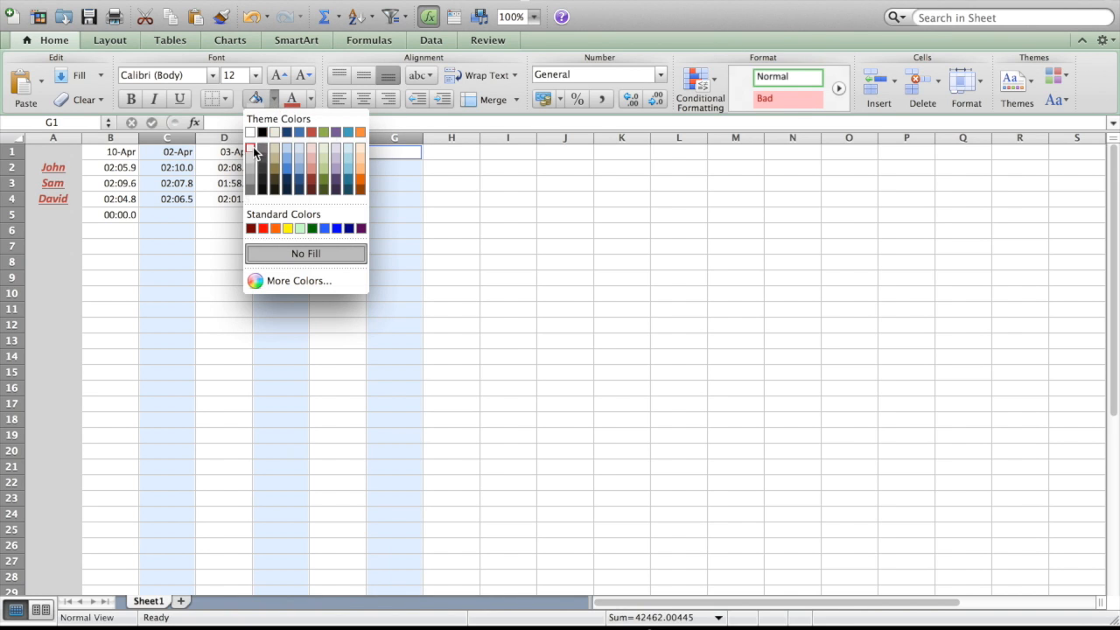
pyautogui.click(253, 157)
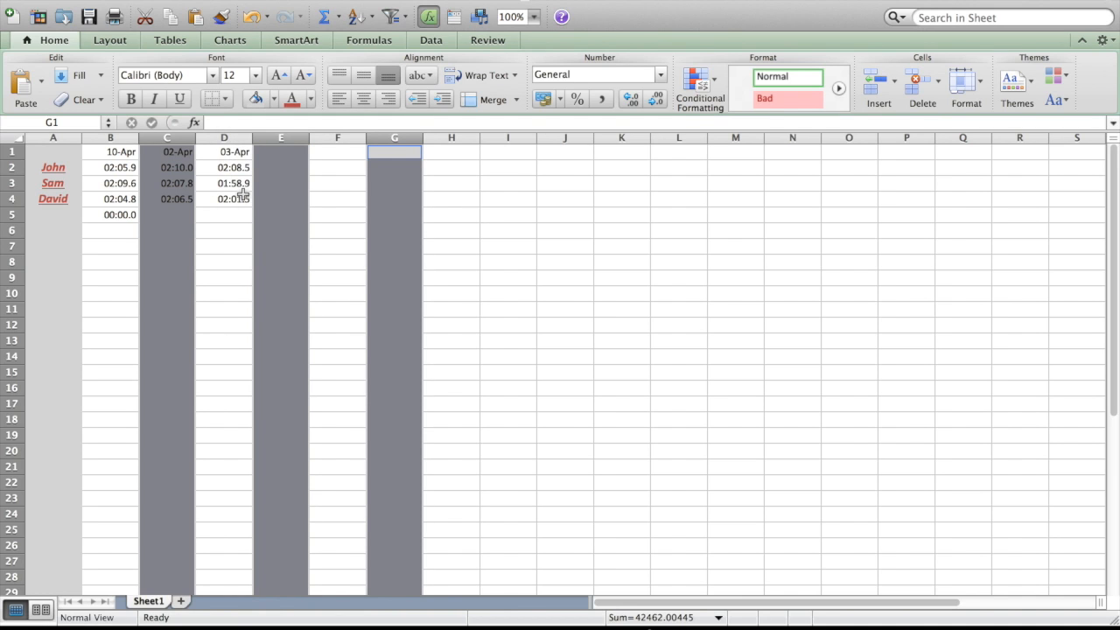
pyautogui.click(222, 248)
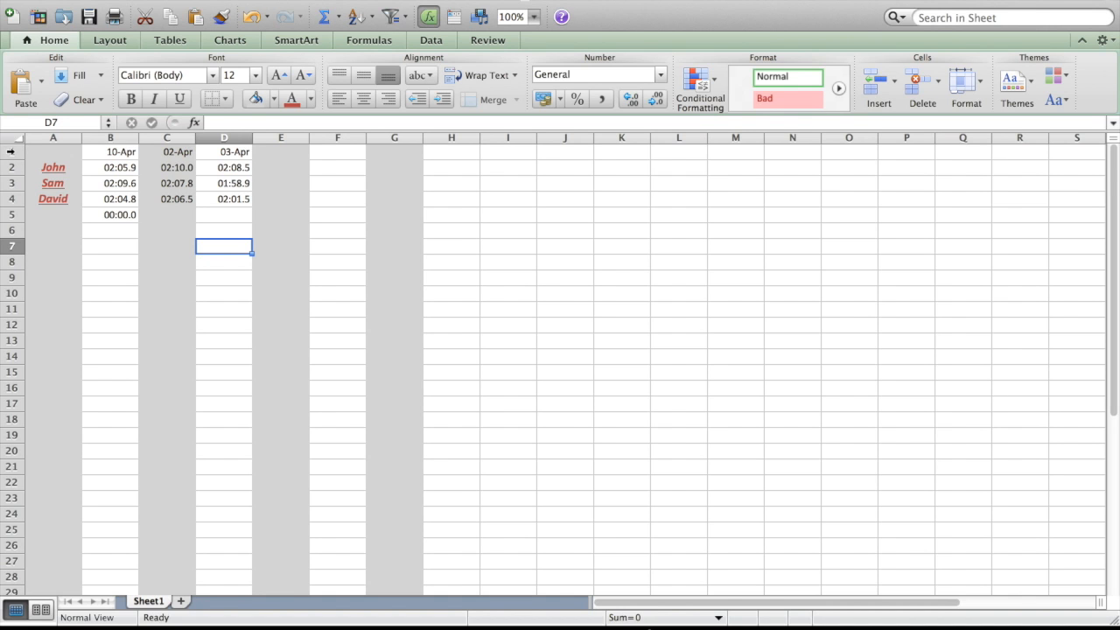
# Apply borders around every cell in rows 1 to 5.
pyautogui.moveTo(11, 152); pyautogui.dragTo(15, 213)
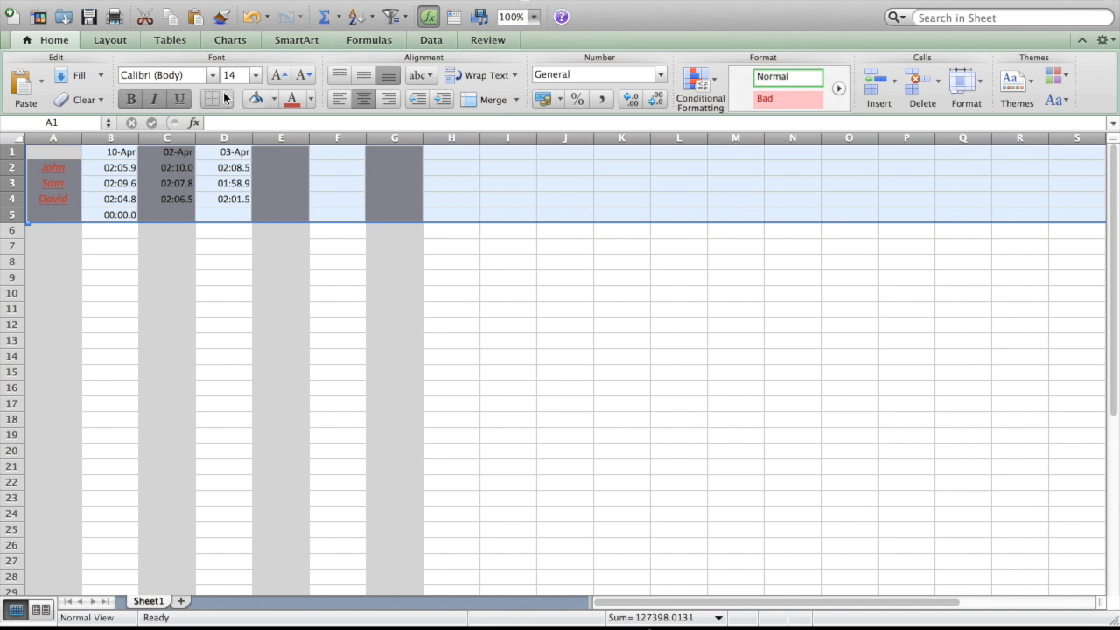
pyautogui.click(225, 98)
pyautogui.click(245, 146)
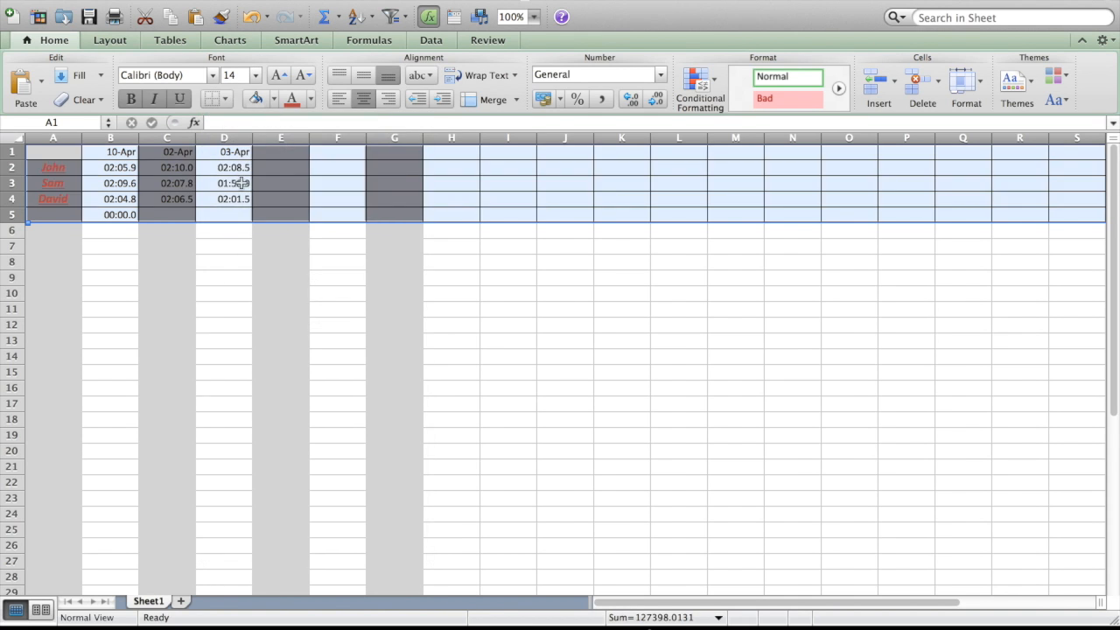
pyautogui.click(226, 262)
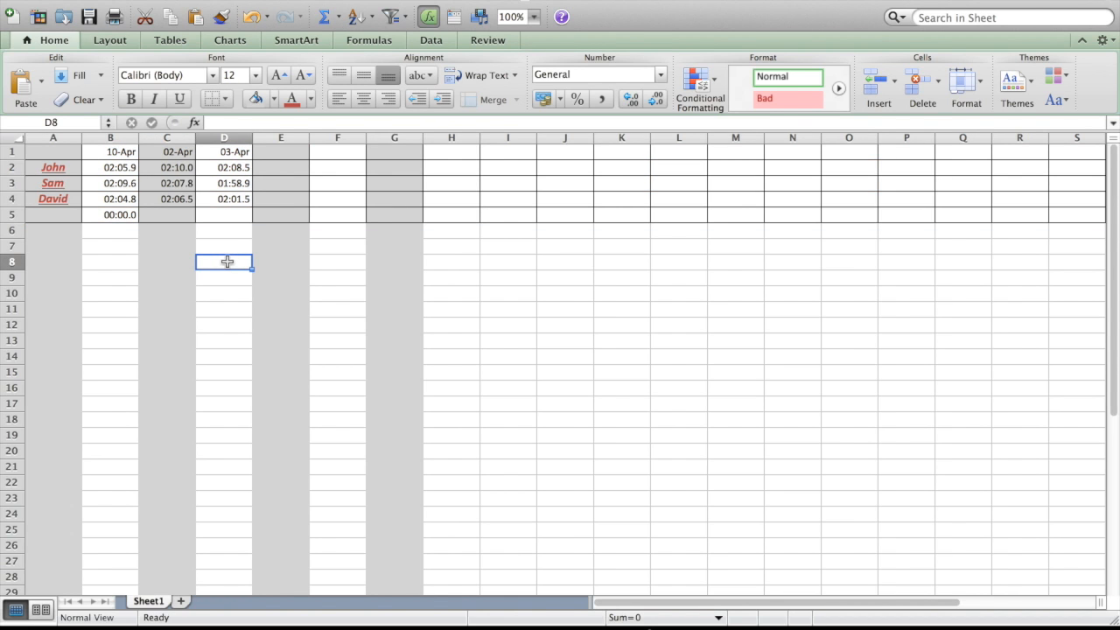
# Enter the formula =7+8 in cell D8 and reselect the cell to view its formula.
pyautogui.click(211, 122)
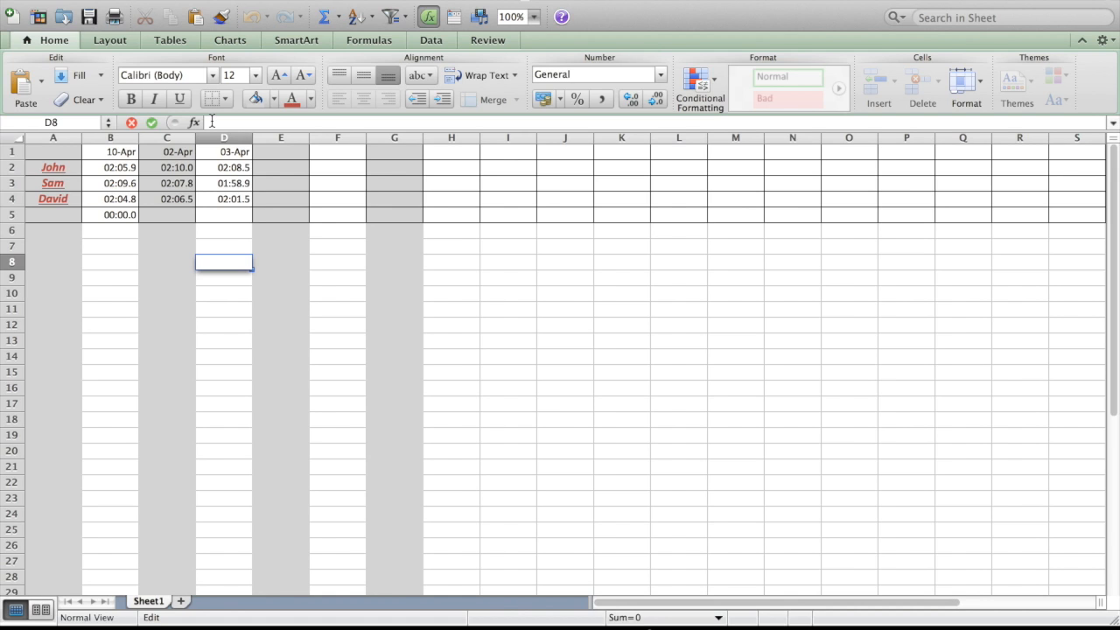
pyautogui.click(222, 259)
pyautogui.write('=')
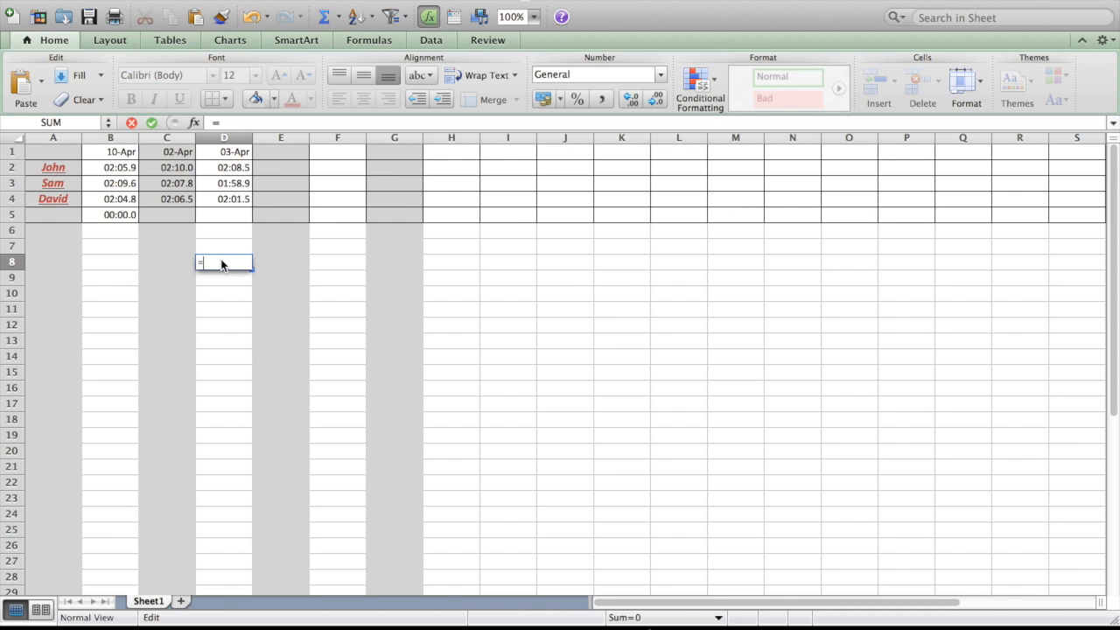
pyautogui.write('7+8')
pyautogui.press('Return')
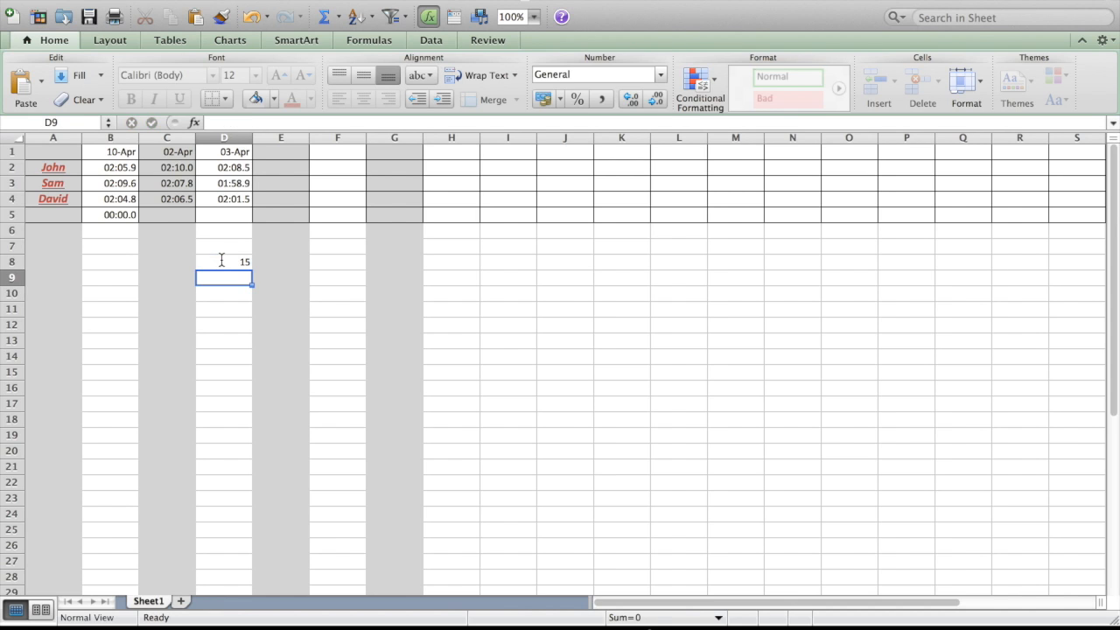
pyautogui.click(222, 261)
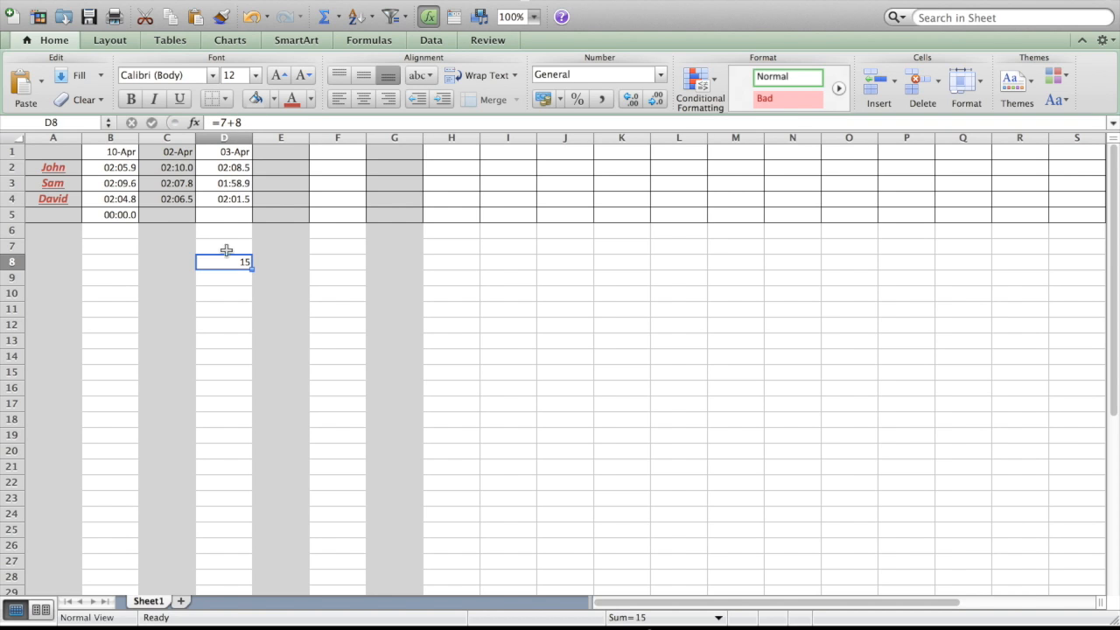
# Enter the plain number 15 in cell D9 and reselect the cell to view its content.
pyautogui.click(230, 278)
pyautogui.write('15')
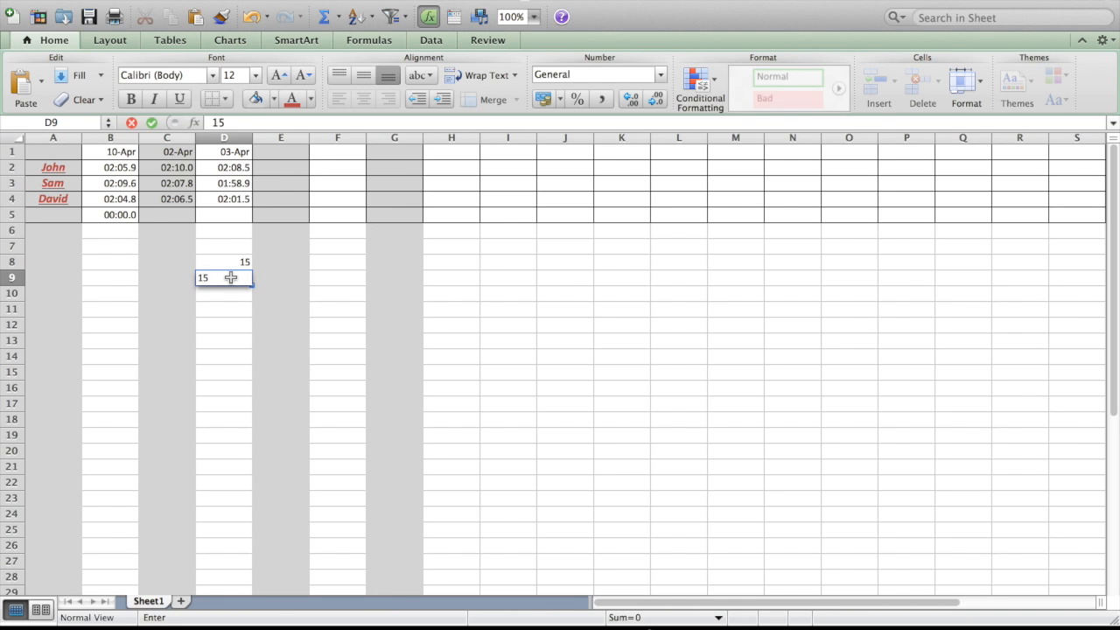
pyautogui.press('Return')
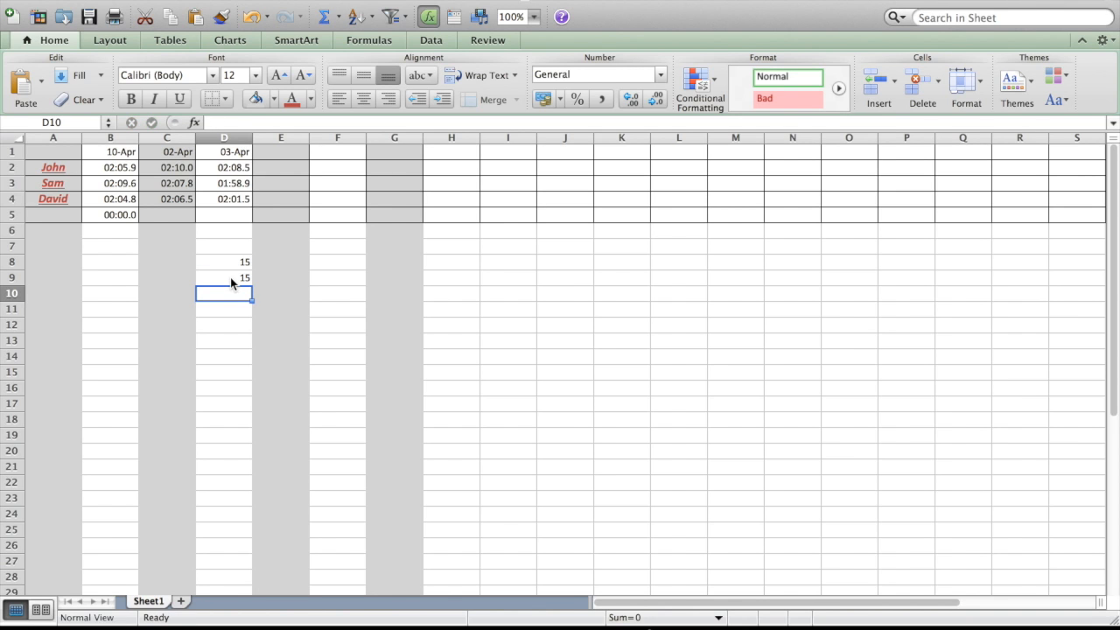
pyautogui.click(240, 276)
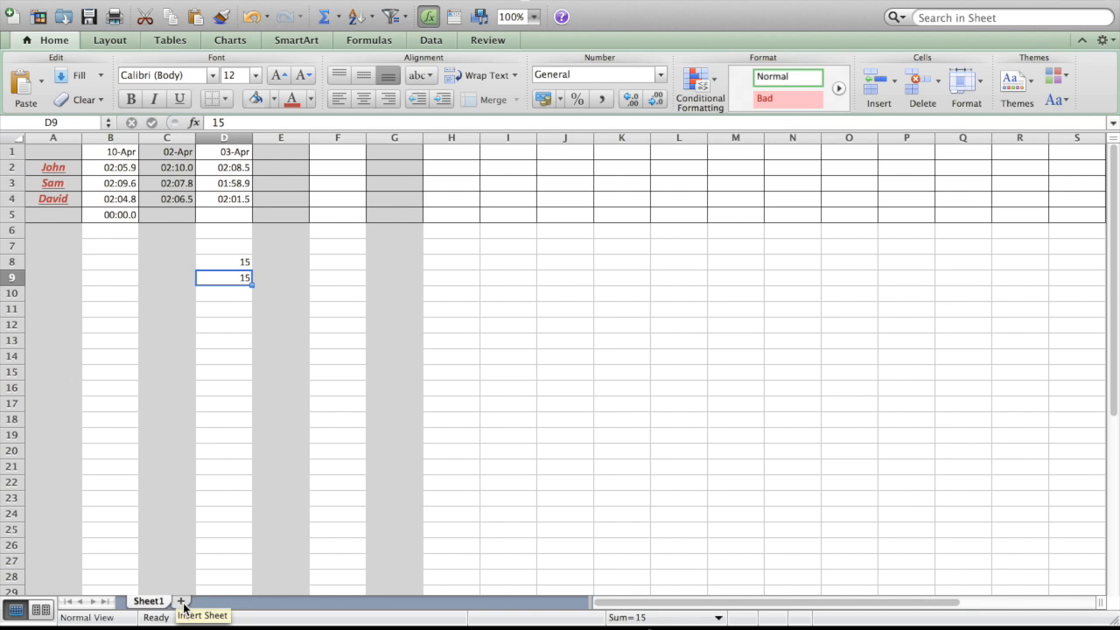
# Insert a new sheet, then return to Sheet1 and rename it sample.
pyautogui.click(181, 602)
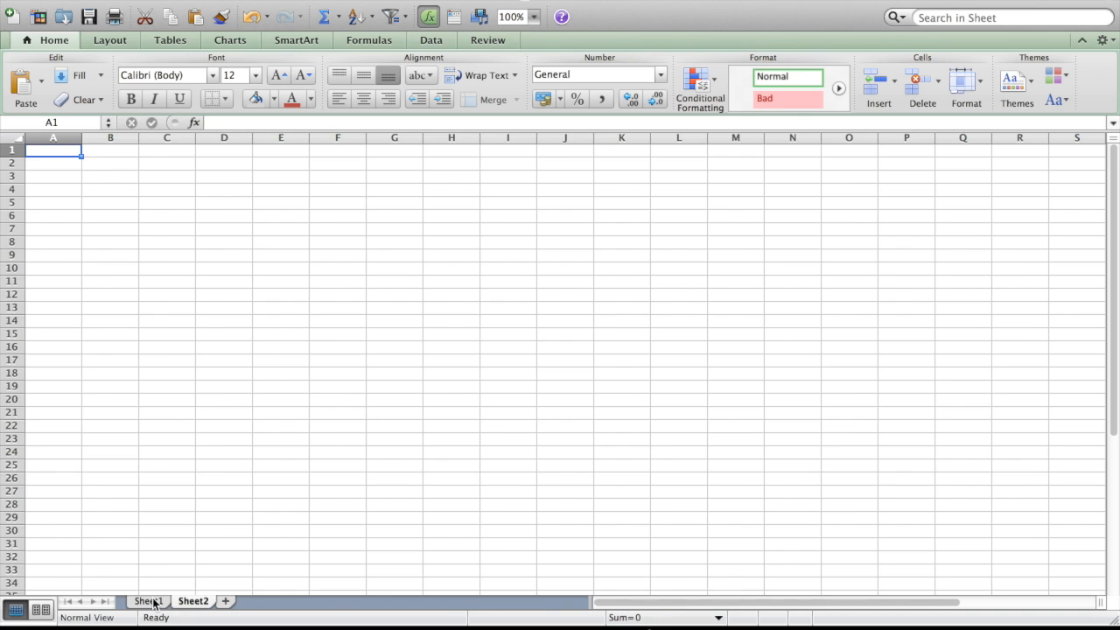
pyautogui.click(151, 602)
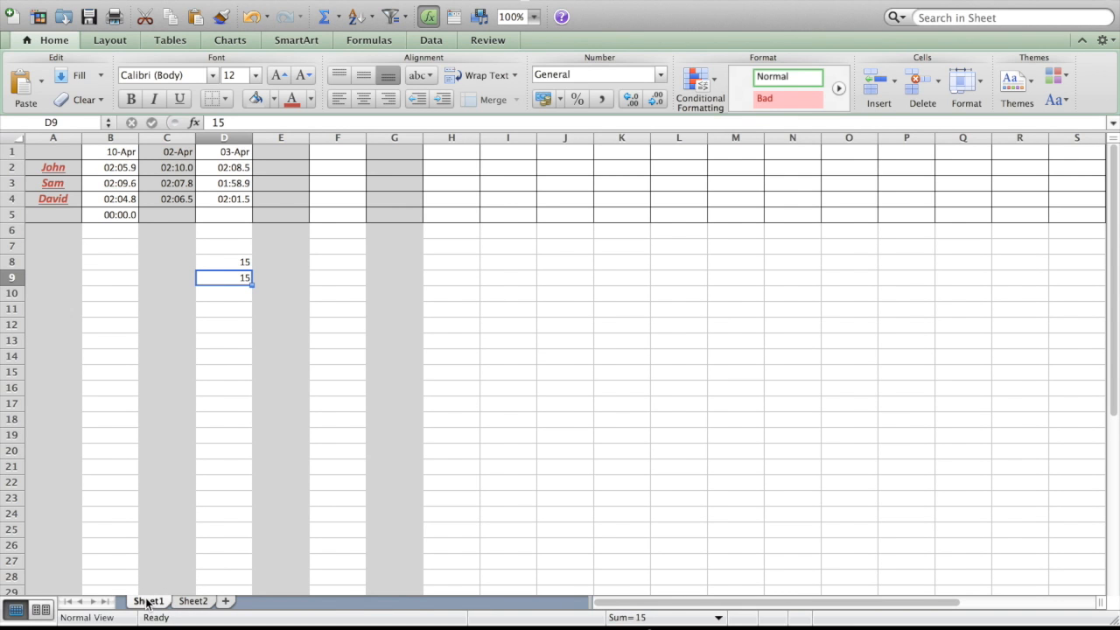
pyautogui.doubleClick(147, 602)
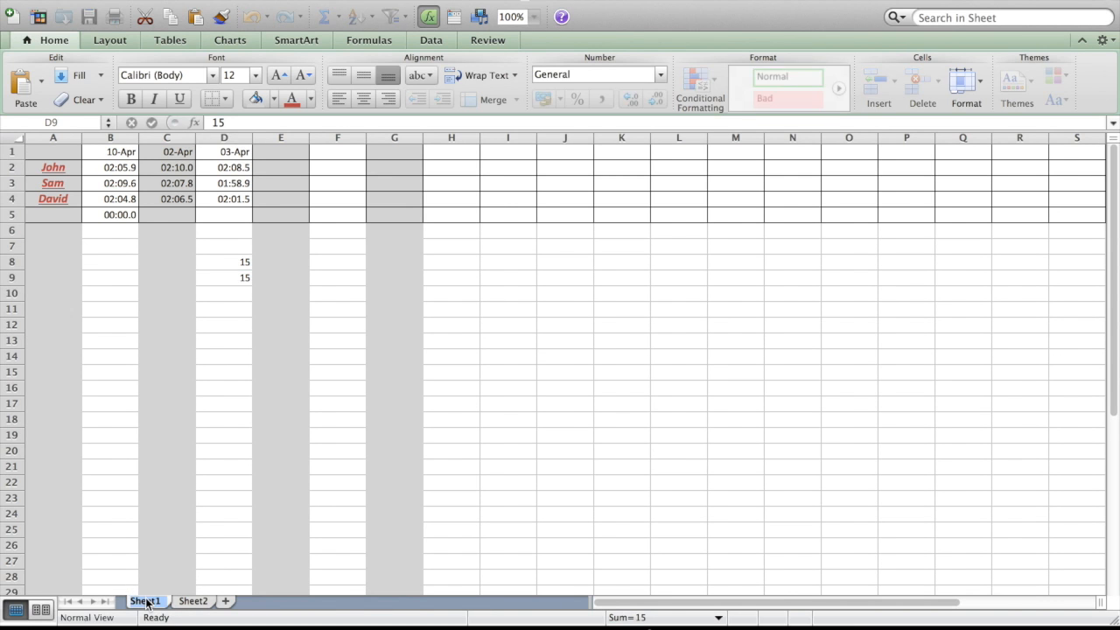
pyautogui.write('sample')
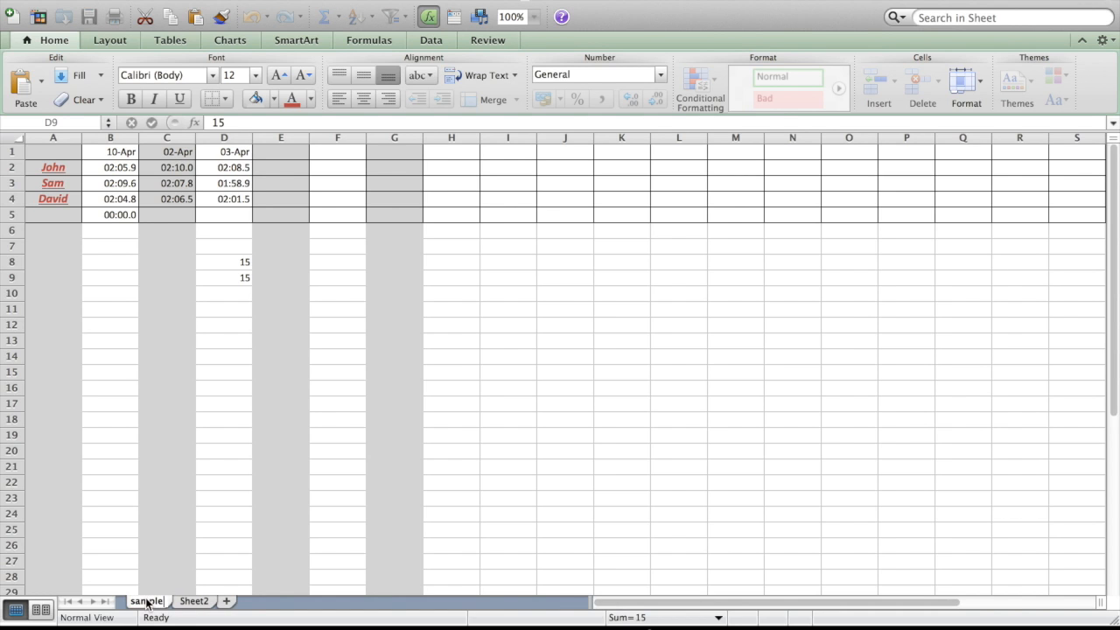
pyautogui.press('Return')
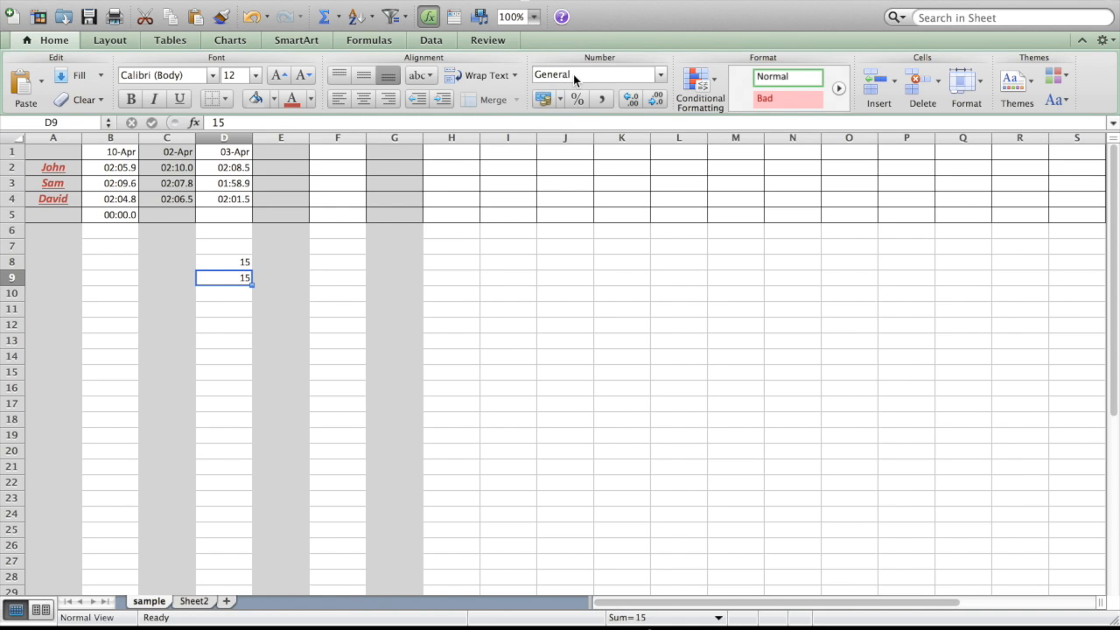
# Choose the Currency number format for cell D9.
pyautogui.click(658, 74)
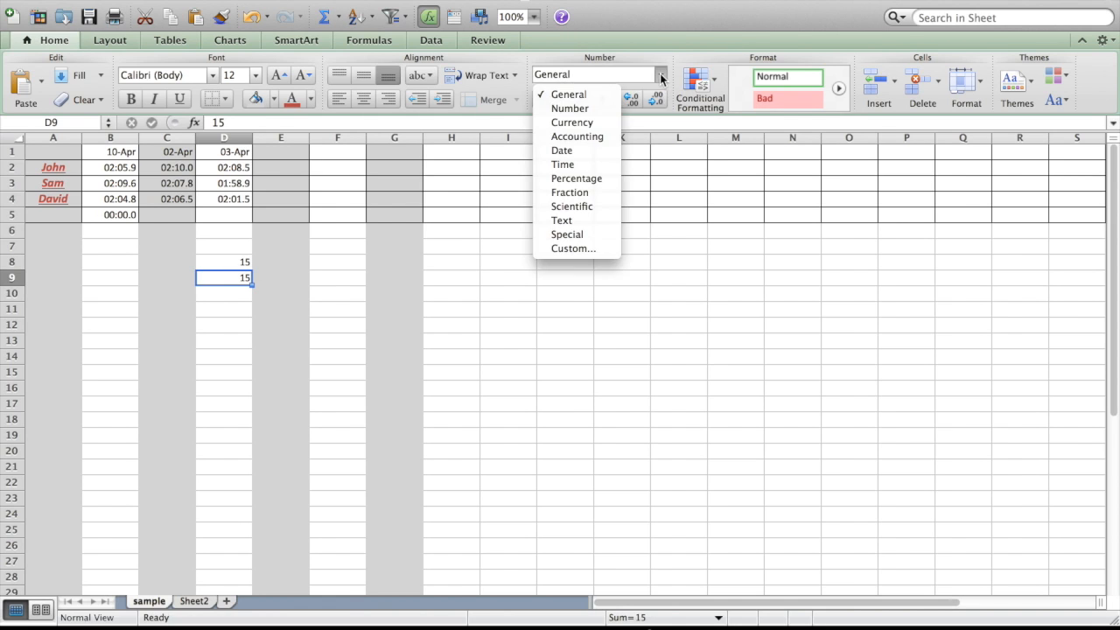
pyautogui.click(598, 125)
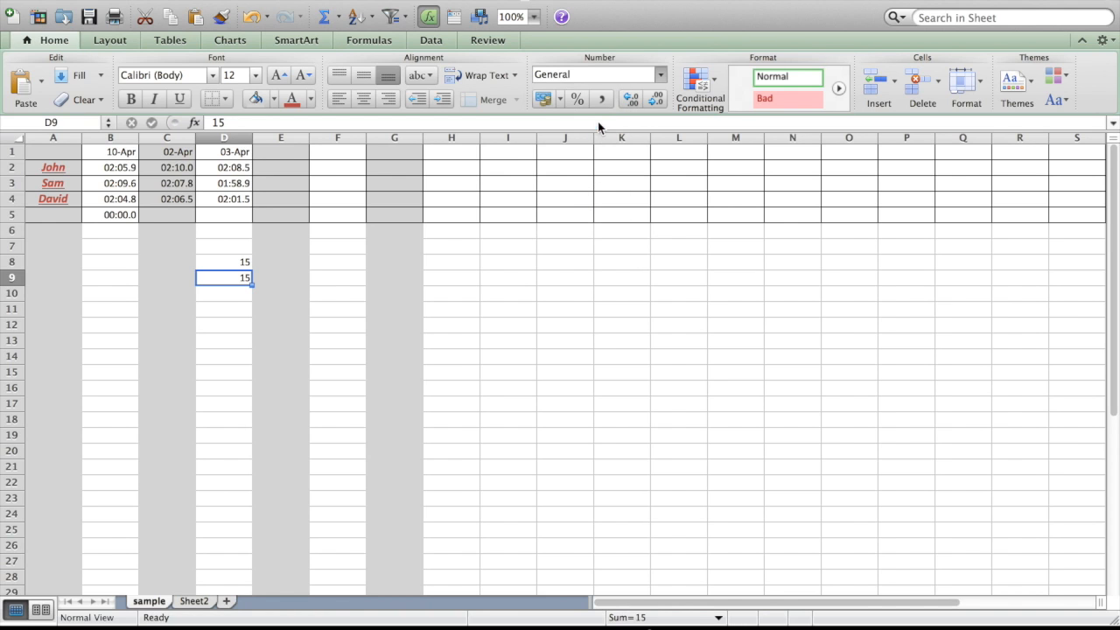
# Apply the Percentage and Scientific number formats to cell D9 in turn, and reset it to General.
pyautogui.click(659, 76)
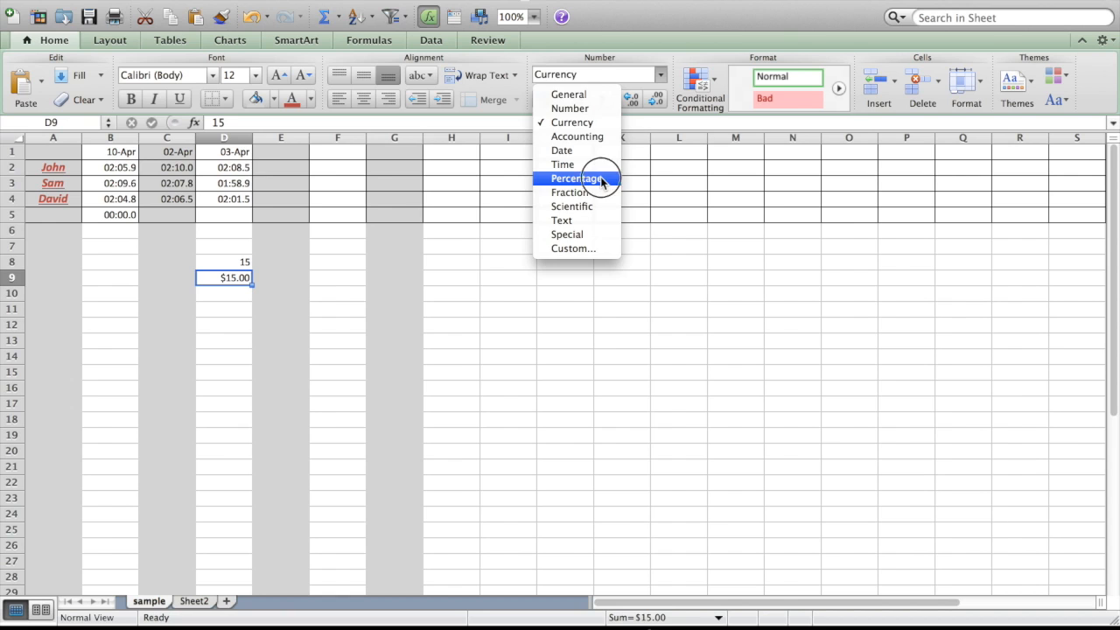
pyautogui.click(600, 177)
pyautogui.click(660, 75)
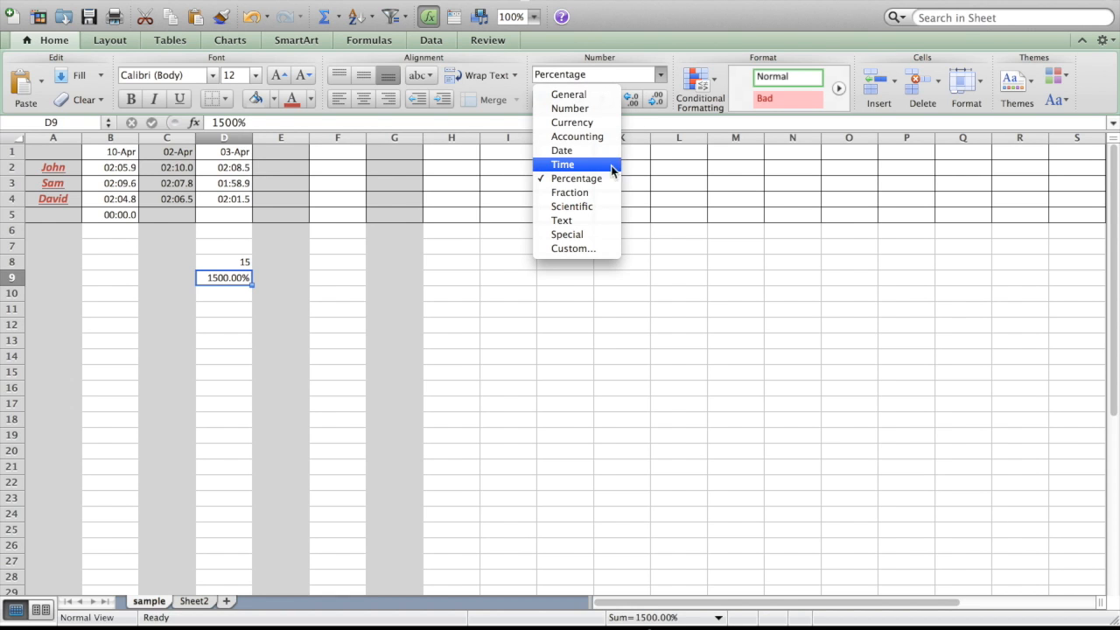
pyautogui.click(606, 205)
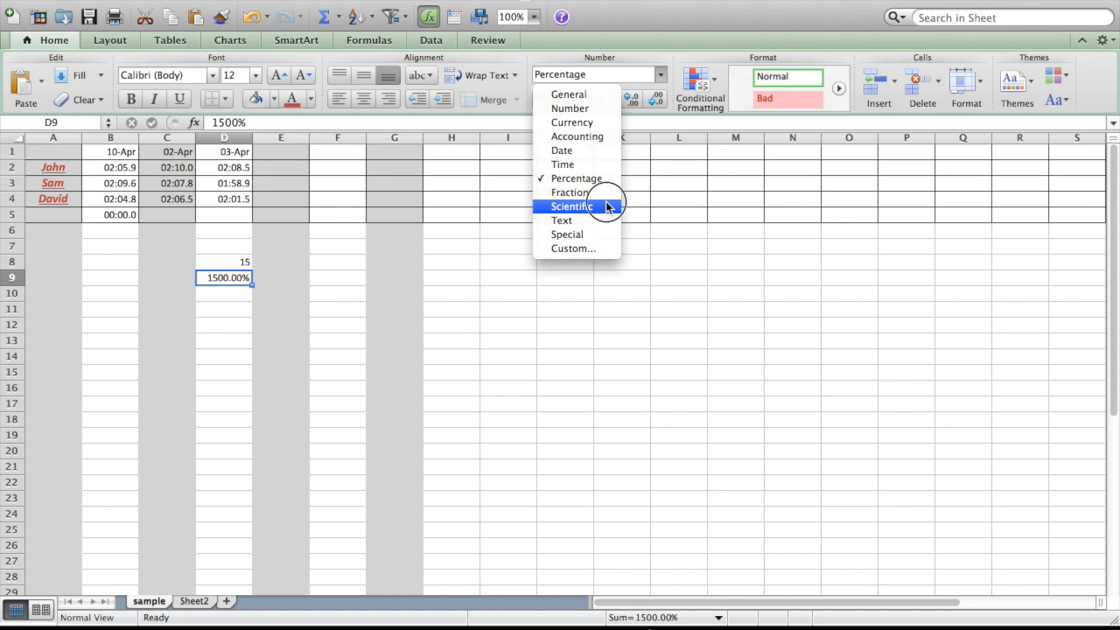
pyautogui.click(659, 76)
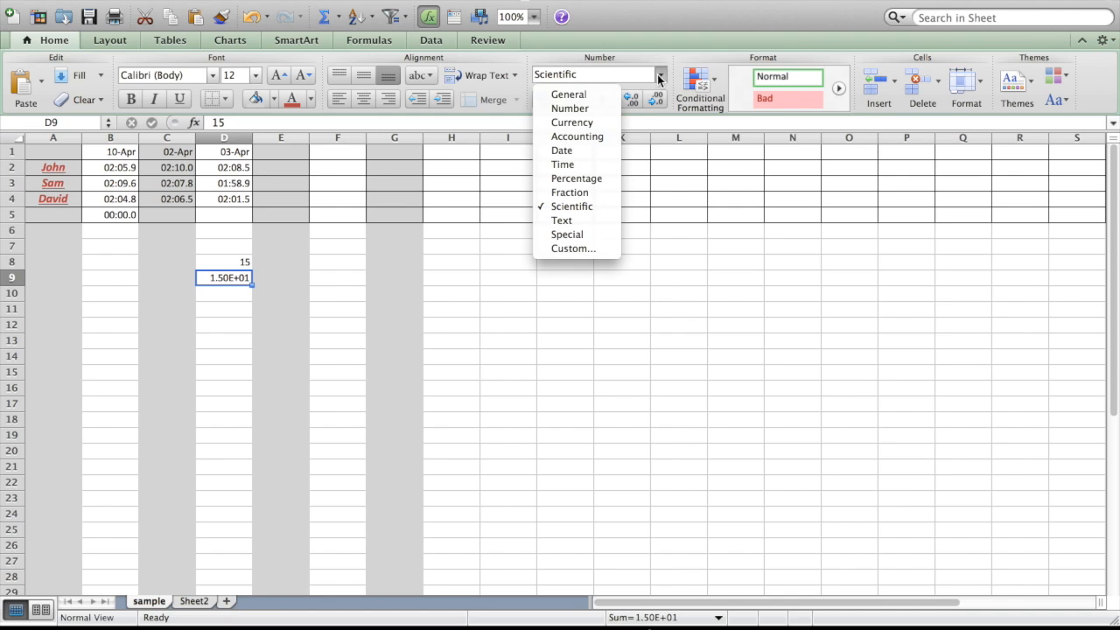
pyautogui.click(604, 94)
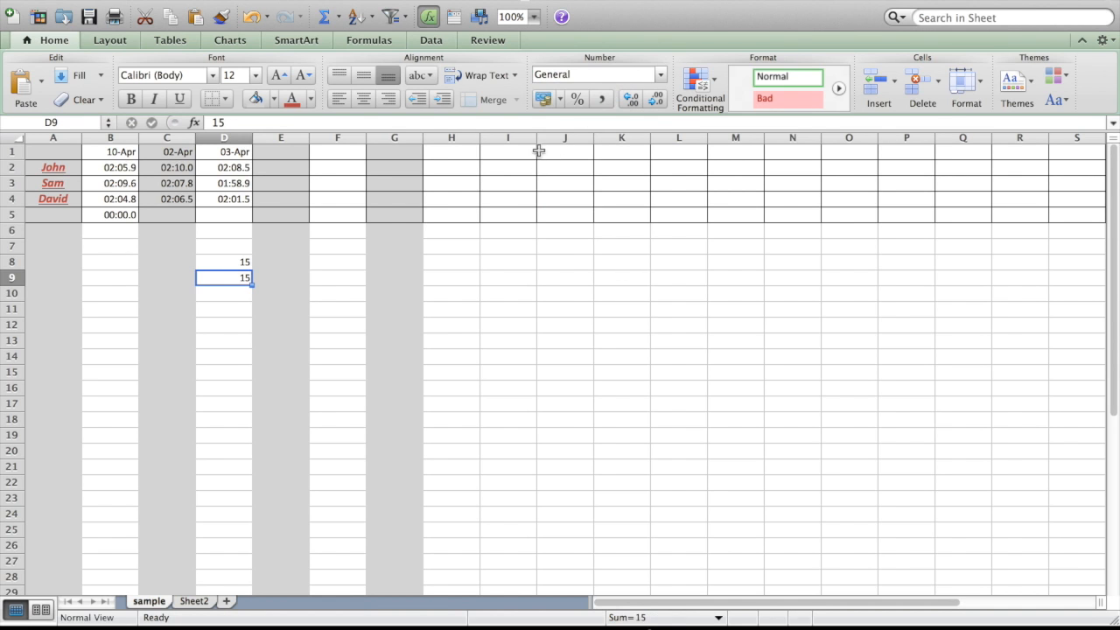
# Apply the quick accounting currency style to cell D9, followed by the percent style.
pyautogui.click(543, 98)
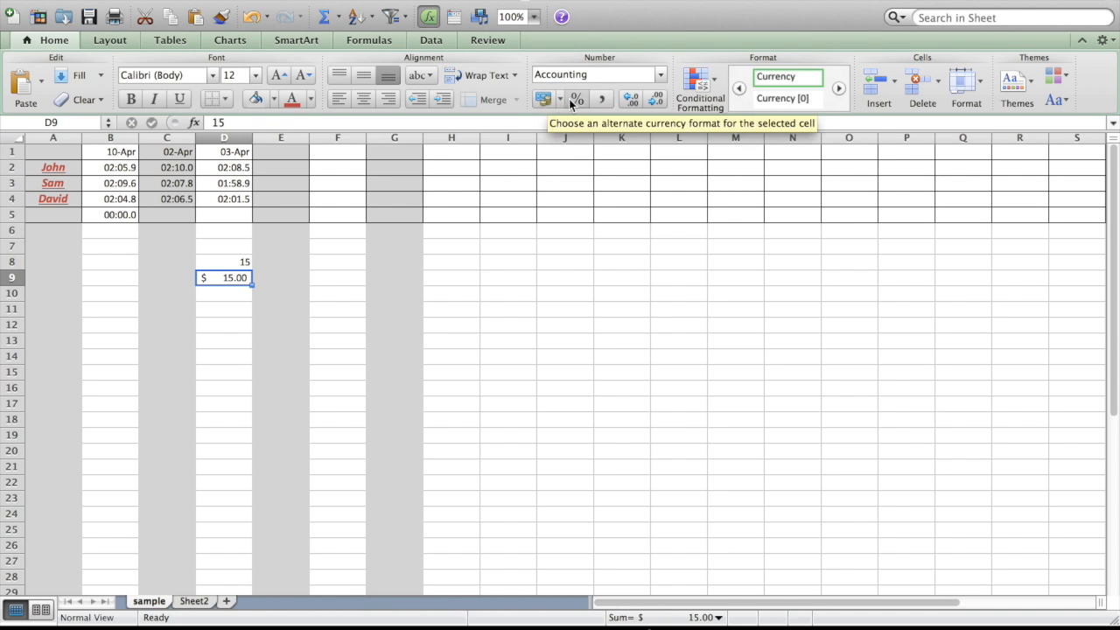
pyautogui.click(575, 99)
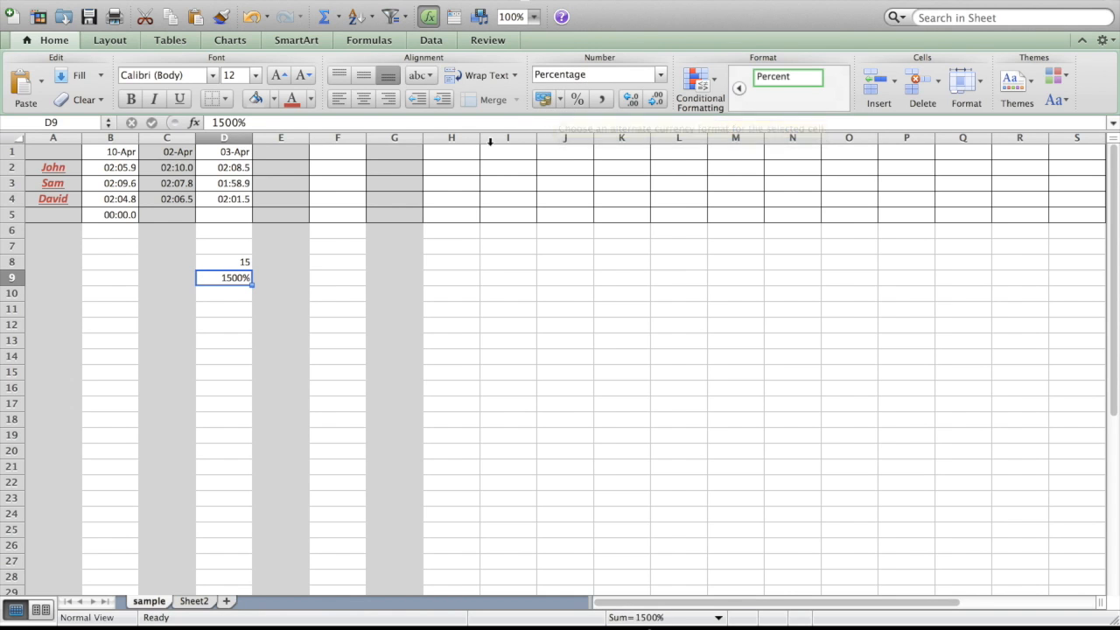
# Open the cell formatting options for D9 and examine the number categories from General through Percentage.
pyautogui.rightClick(242, 279)
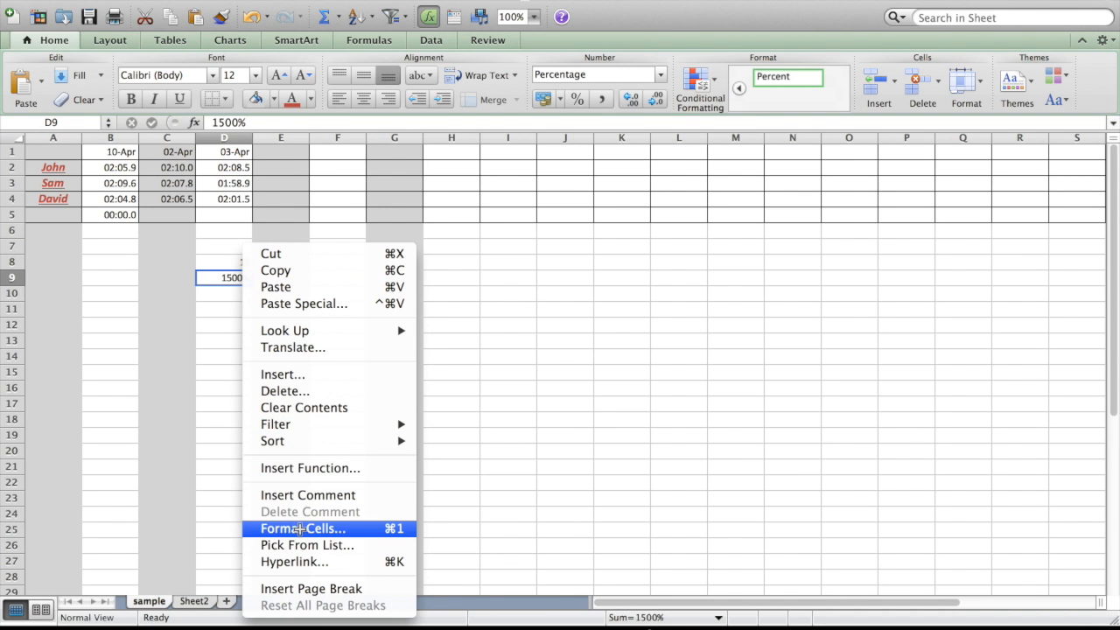
pyautogui.click(297, 529)
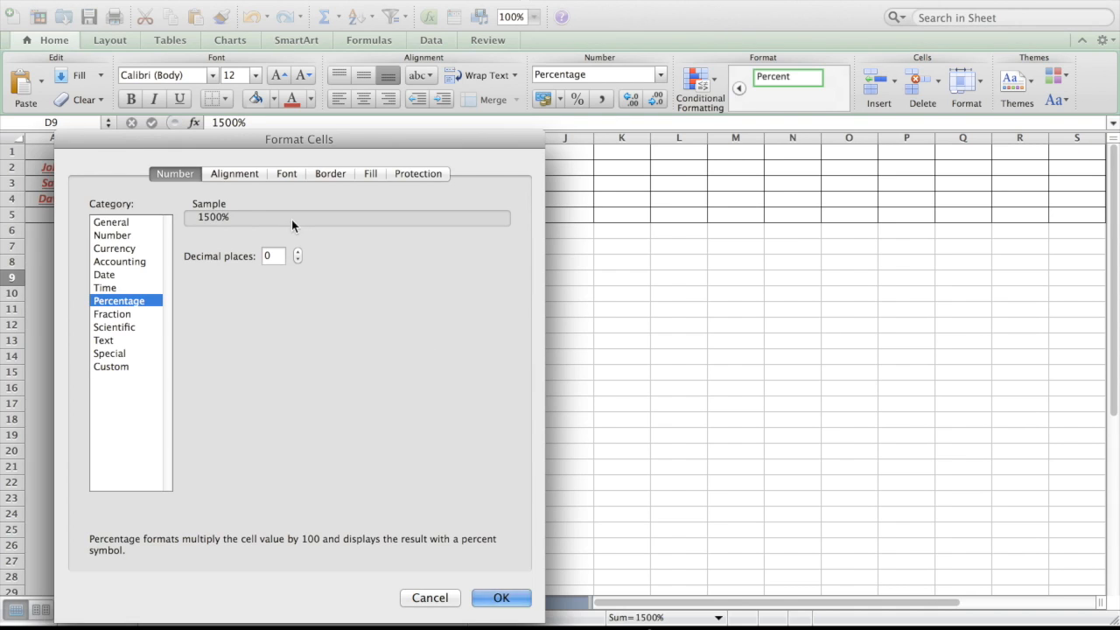
pyautogui.click(124, 222)
pyautogui.click(125, 238)
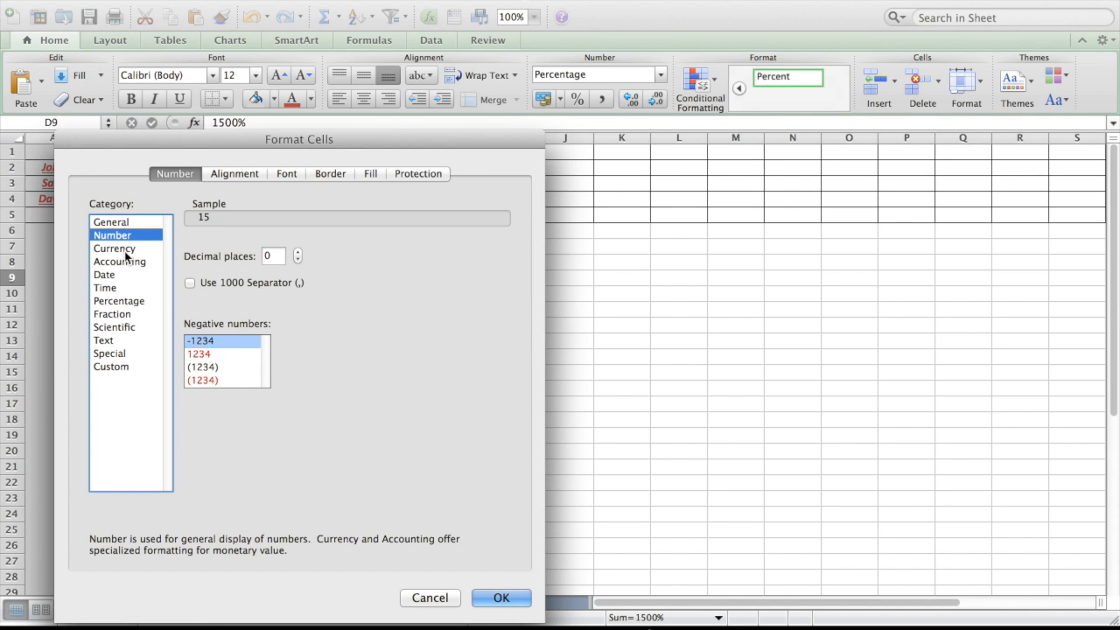
pyautogui.click(123, 250)
pyautogui.click(126, 265)
pyautogui.click(125, 275)
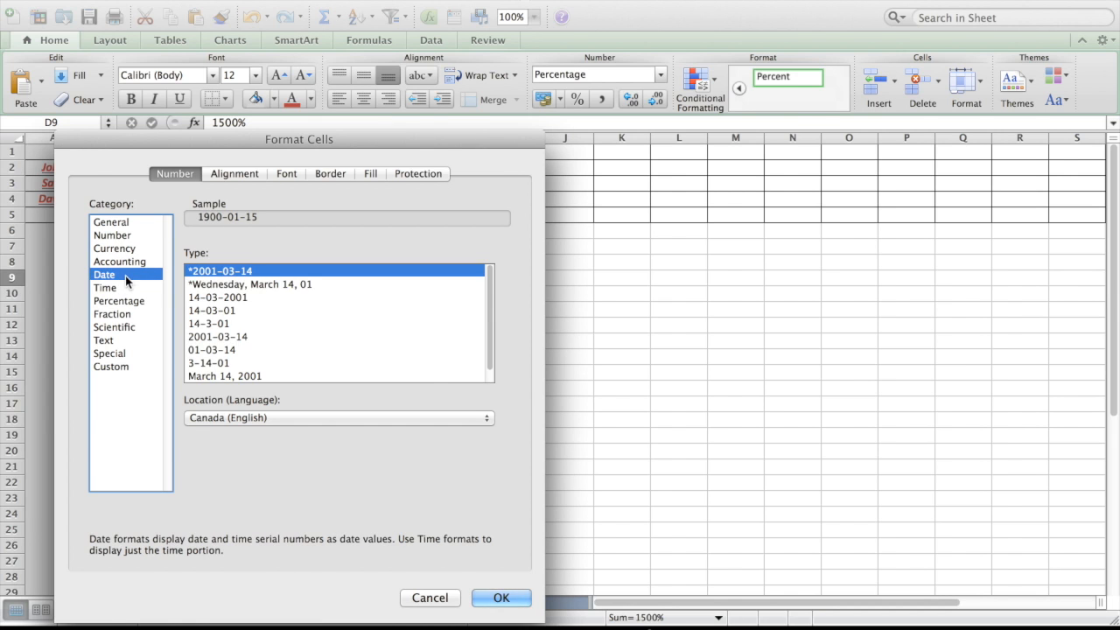
pyautogui.click(125, 289)
pyautogui.click(125, 300)
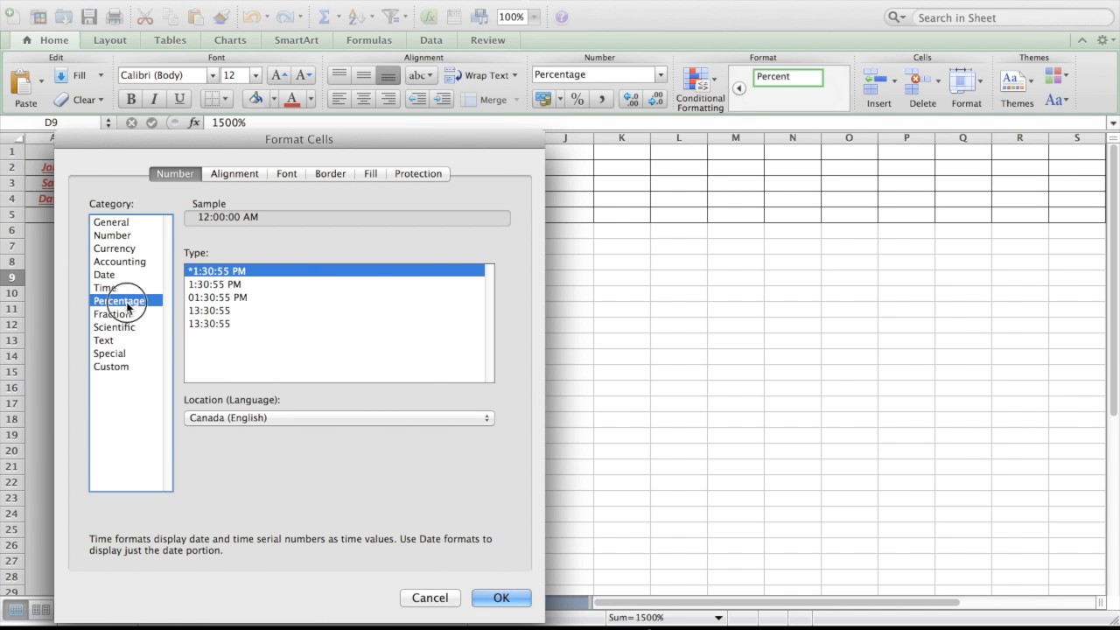
# Apply the custom number format mm:ss.0 to cell D9.
pyautogui.click(123, 366)
pyautogui.scroll(-4, 267, 318)
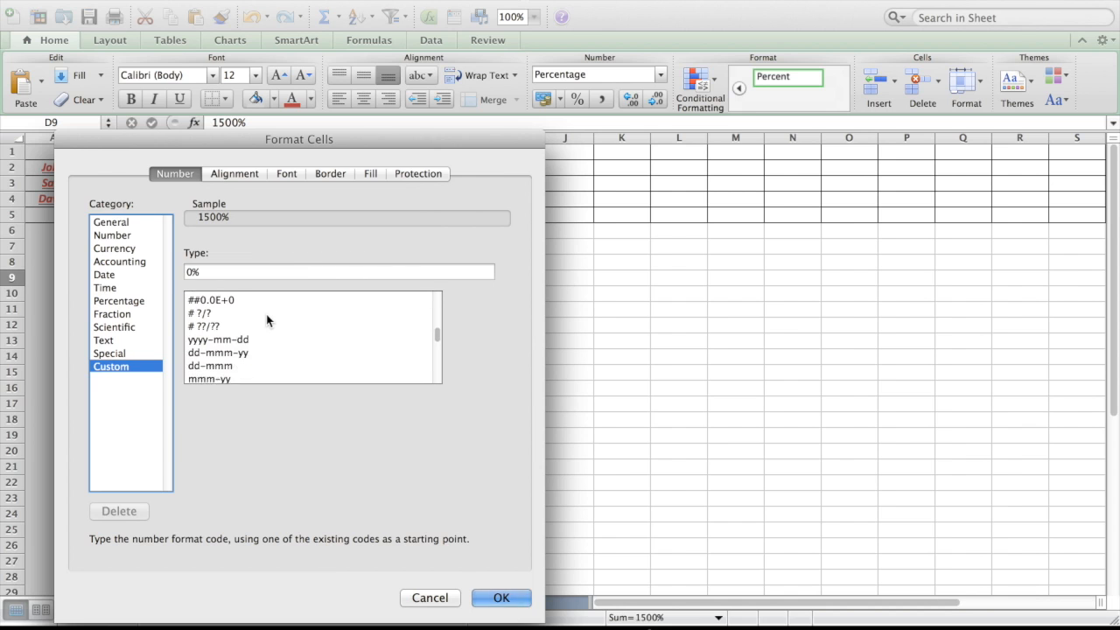
pyautogui.scroll(-3, 267, 320)
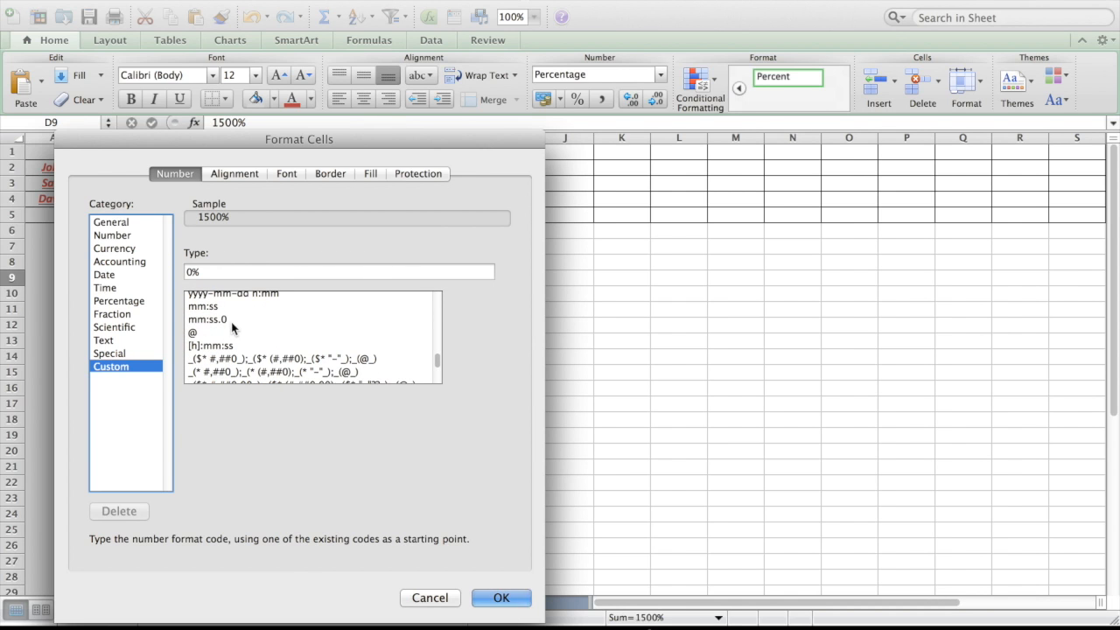
pyautogui.click(196, 320)
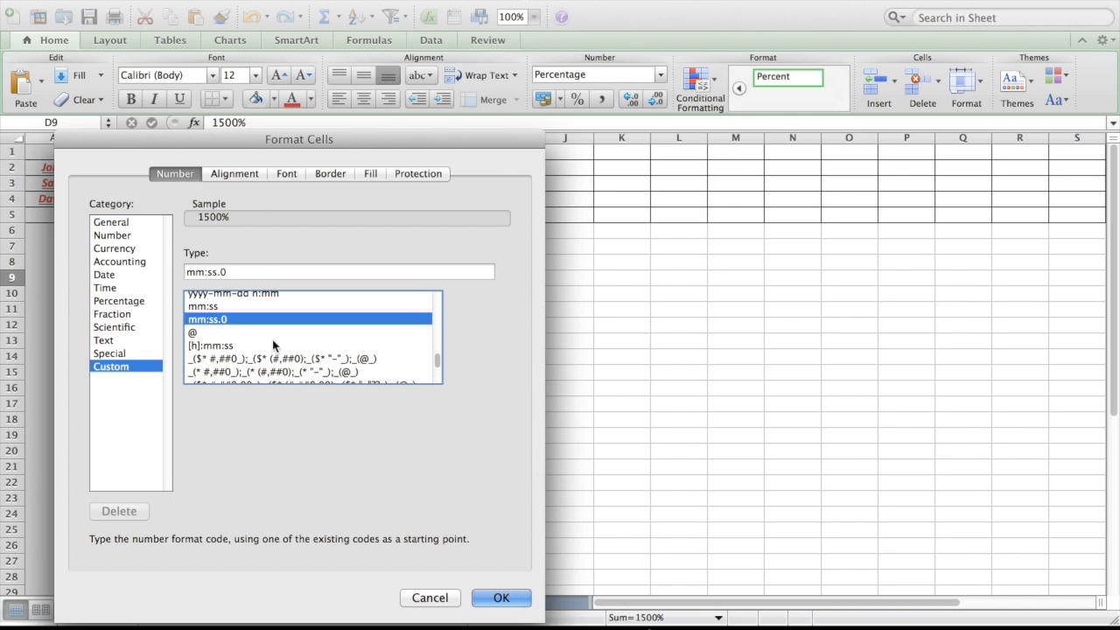
pyautogui.click(494, 598)
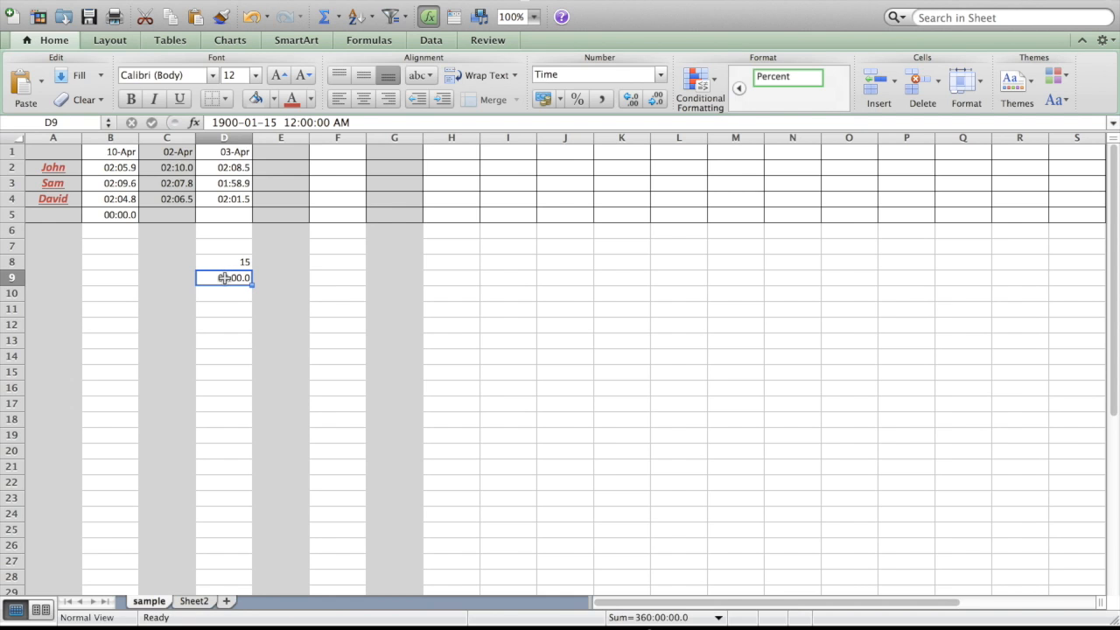
# Enter the time 1:59.5 in cell D9.
pyautogui.write('1:59.5')
pyautogui.press('Return')
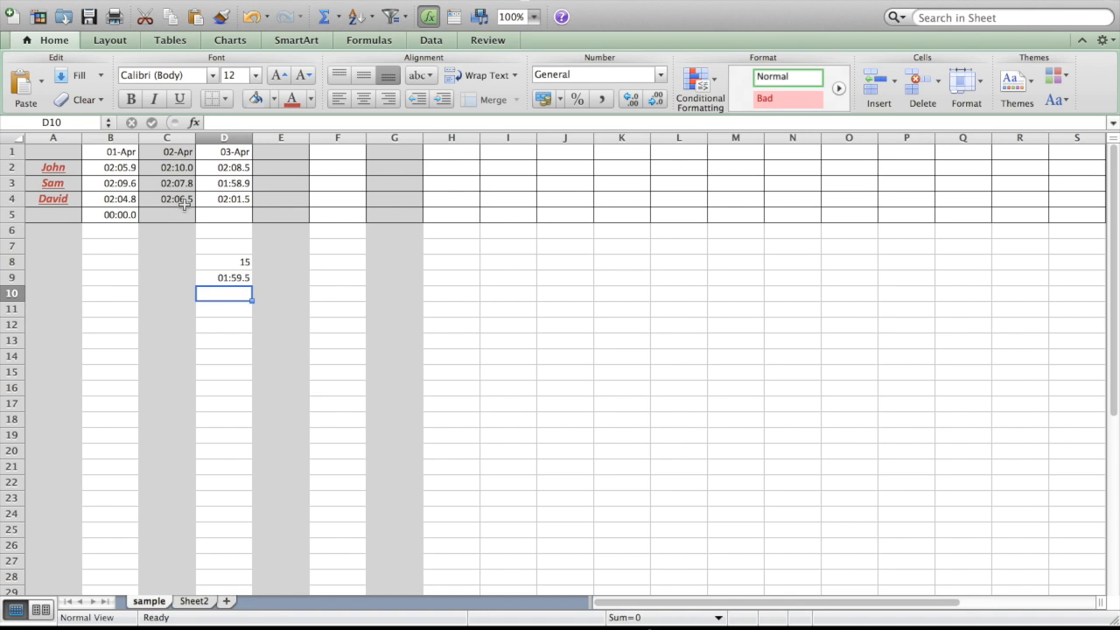
# Insert a blank column before column B, ahead of the 01-Apr times.
pyautogui.click(123, 132)
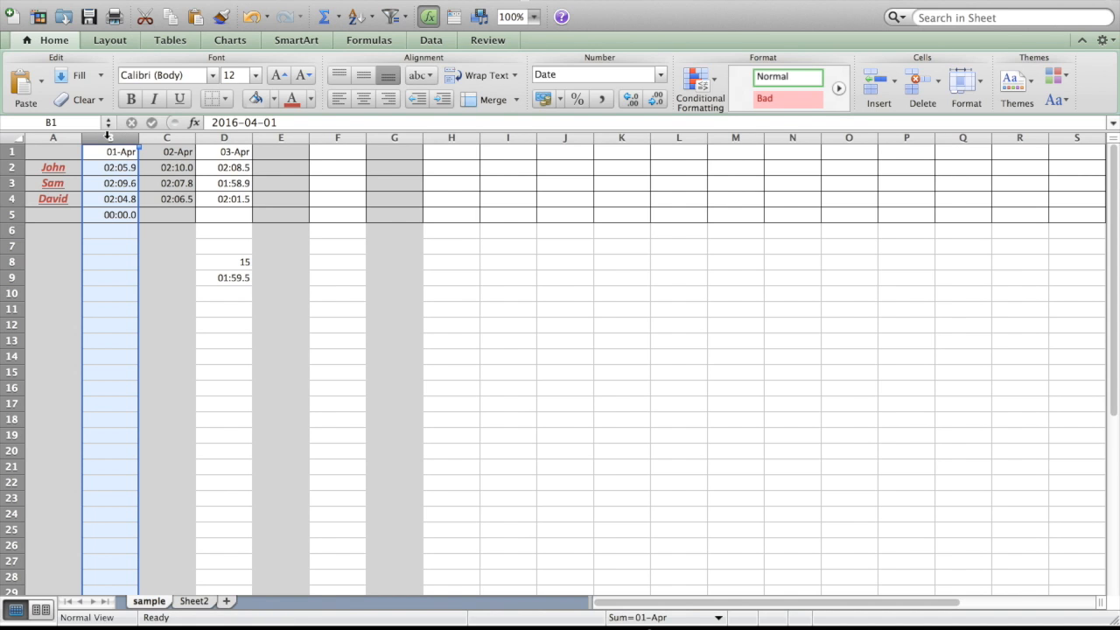
pyautogui.click(881, 82)
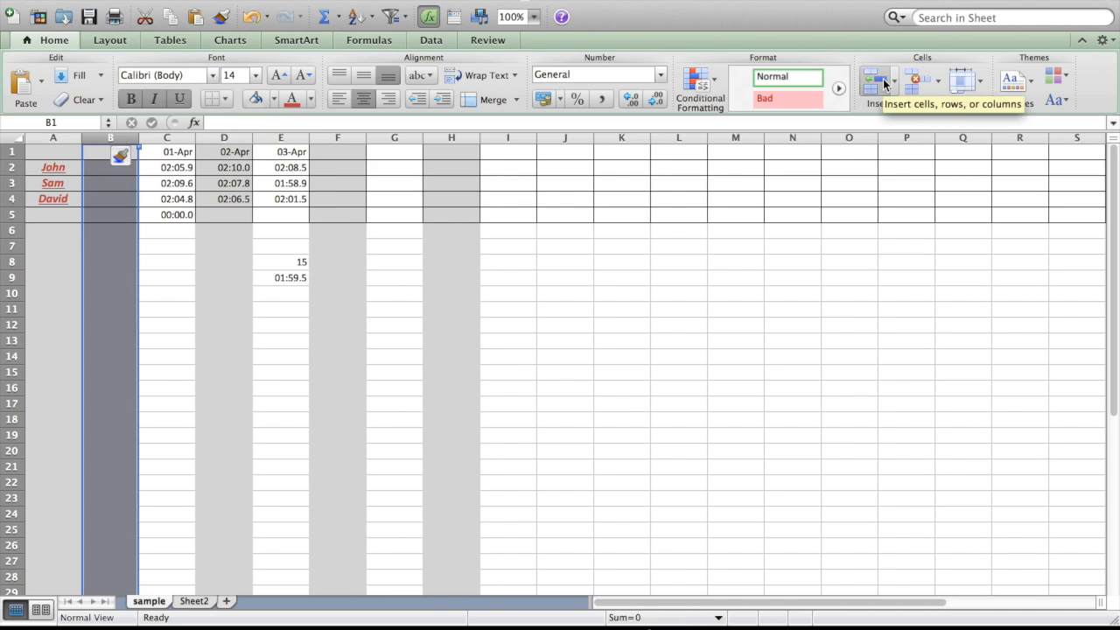
pyautogui.click(112, 230)
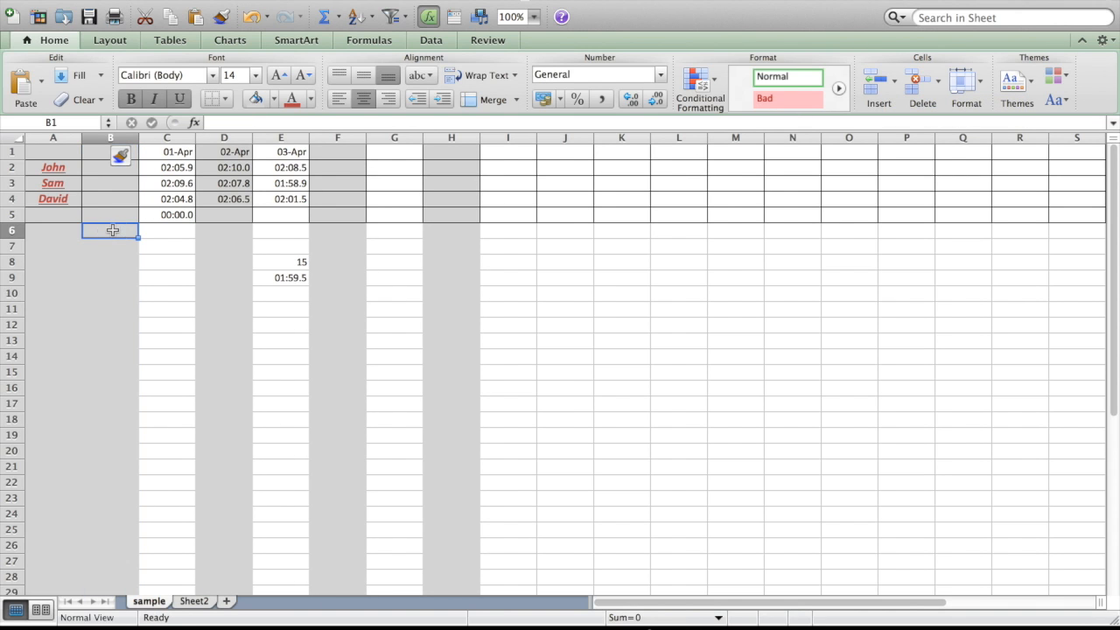
# Insert a blank row above row 4, then delete that new row.
pyautogui.click(13, 198)
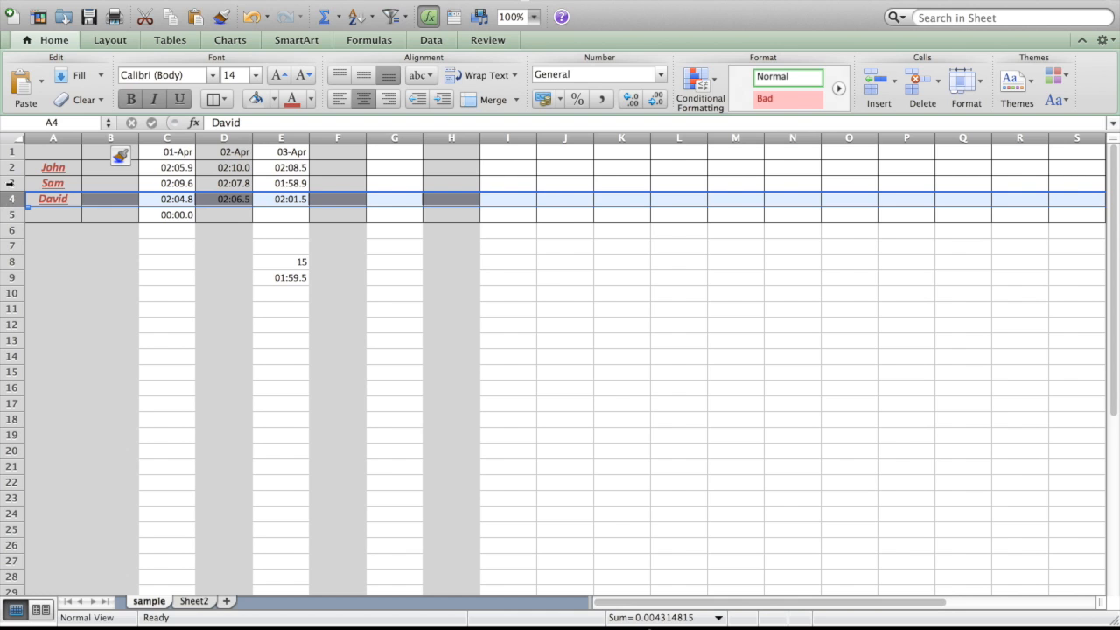
pyautogui.click(874, 83)
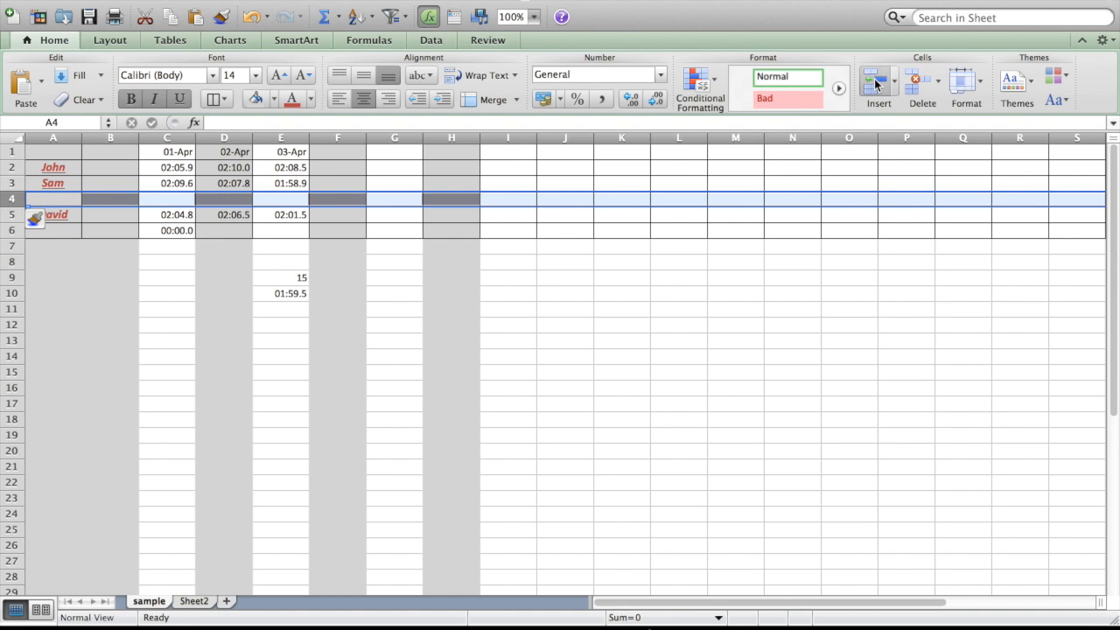
pyautogui.click(925, 81)
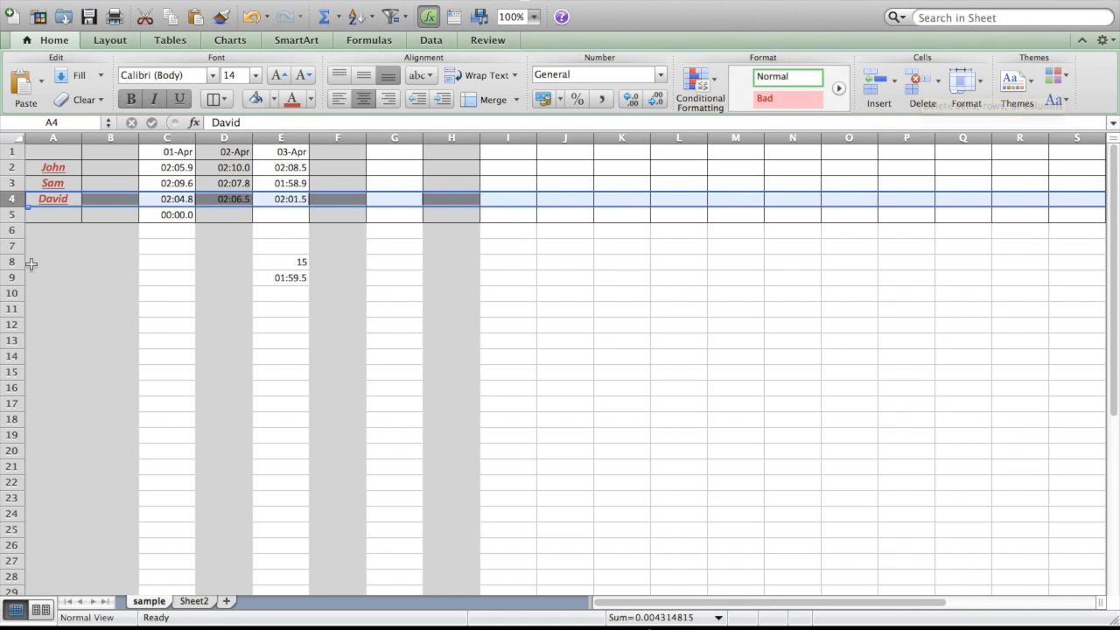
# Delete the whole of row 5 beneath the times table.
pyautogui.click(13, 214)
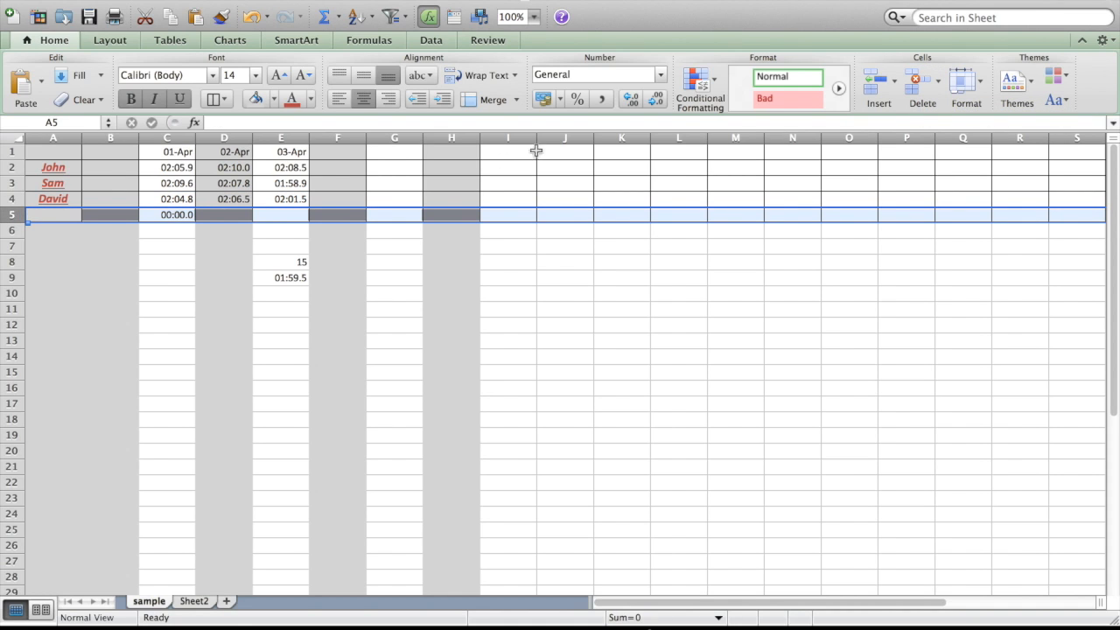
pyautogui.click(923, 90)
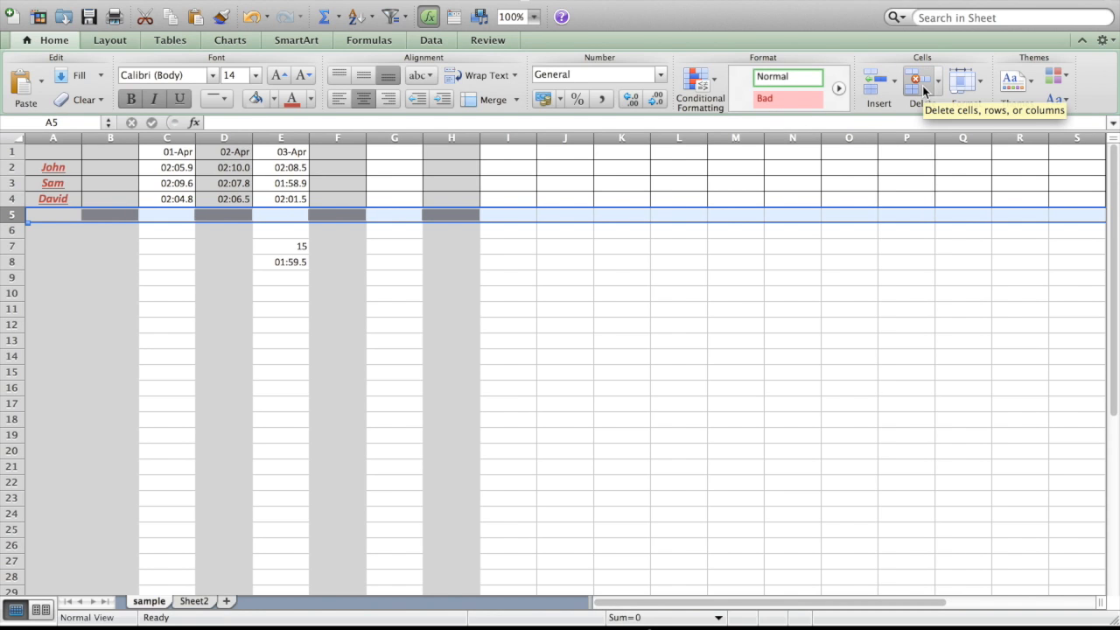
pyautogui.click(726, 186)
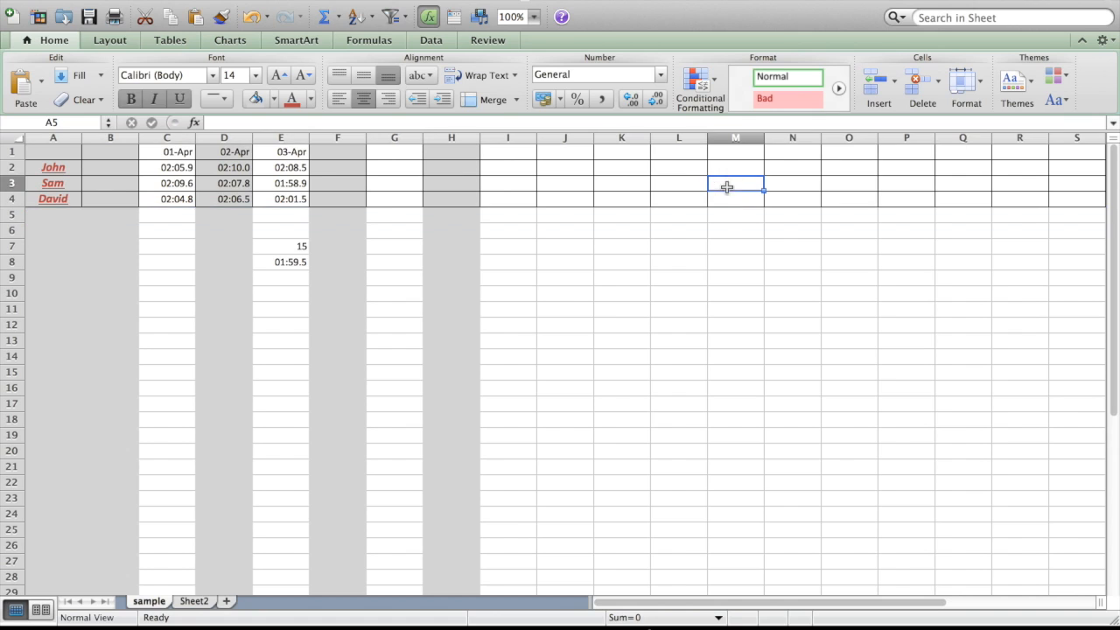
# Enter the date headings Apr 4 in cell F1 and Apr 5 in cell G1.
pyautogui.click(321, 154)
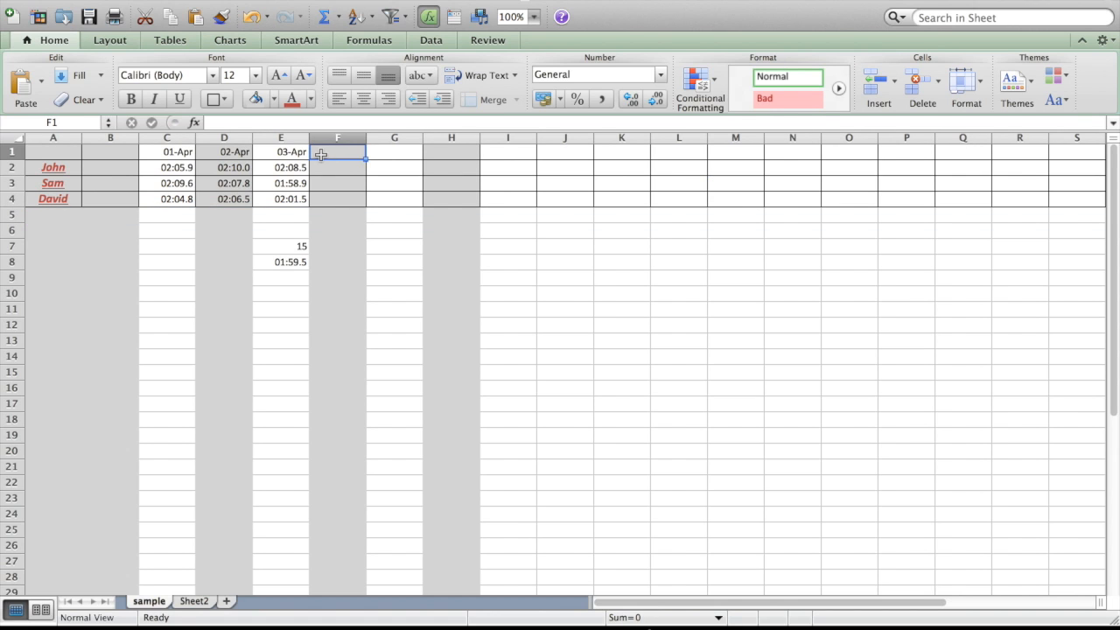
pyautogui.write('Apr')
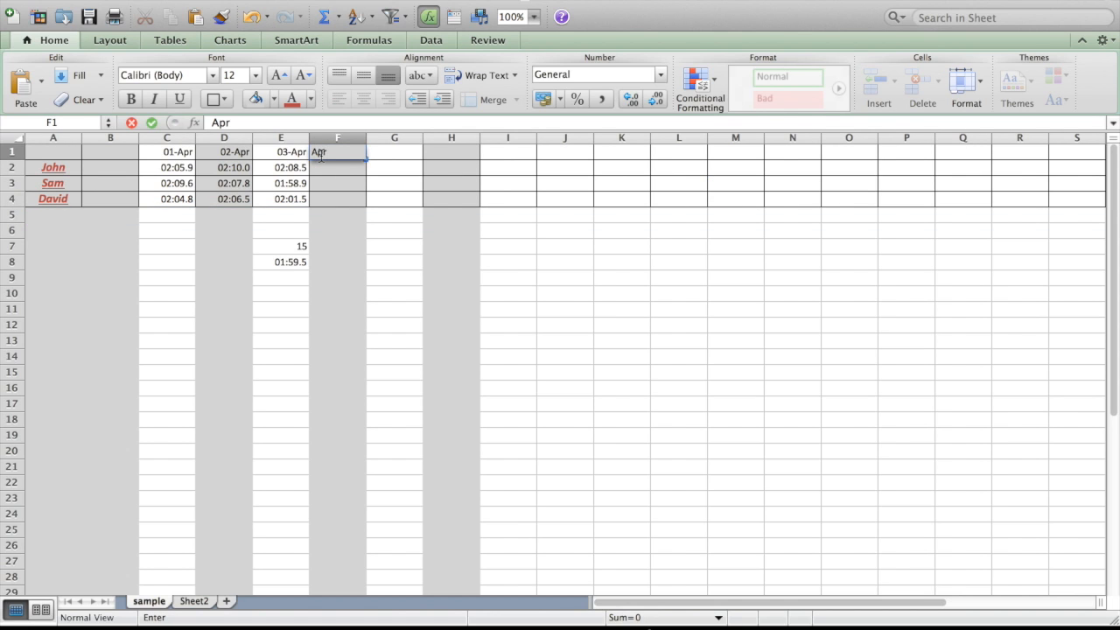
pyautogui.write(' 4')
pyautogui.press('Tab')
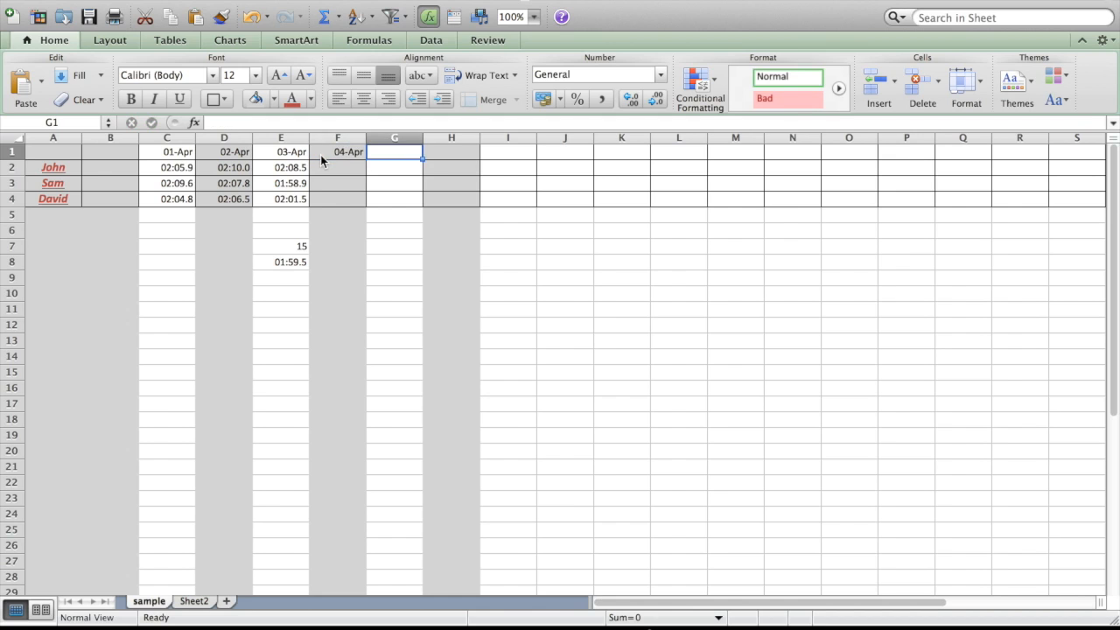
pyautogui.write('Apr')
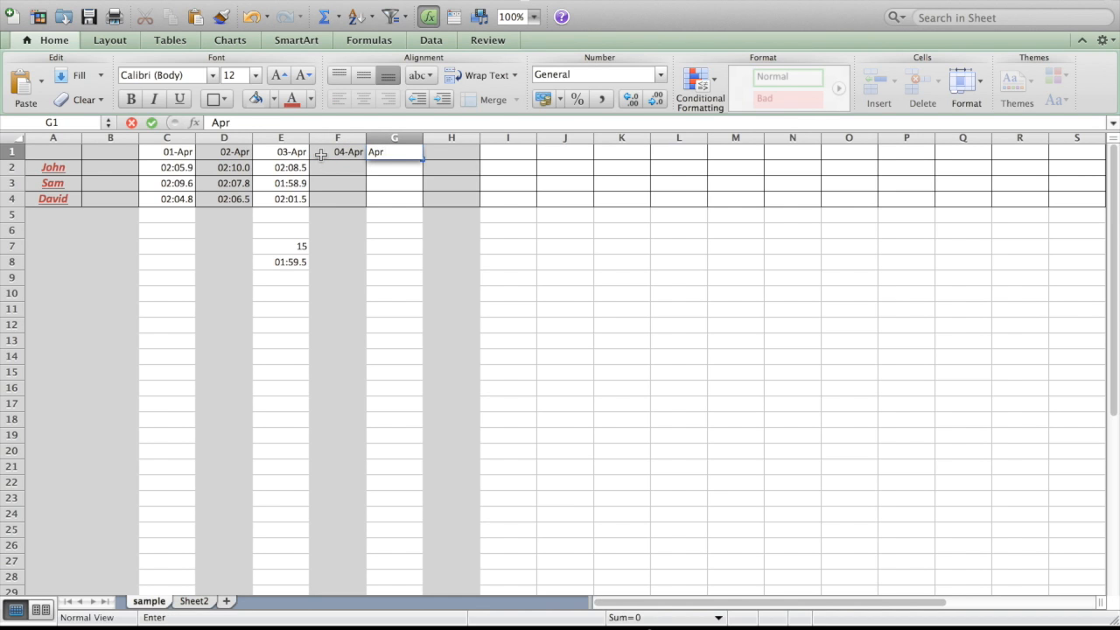
pyautogui.write(' 5')
pyautogui.click(320, 154)
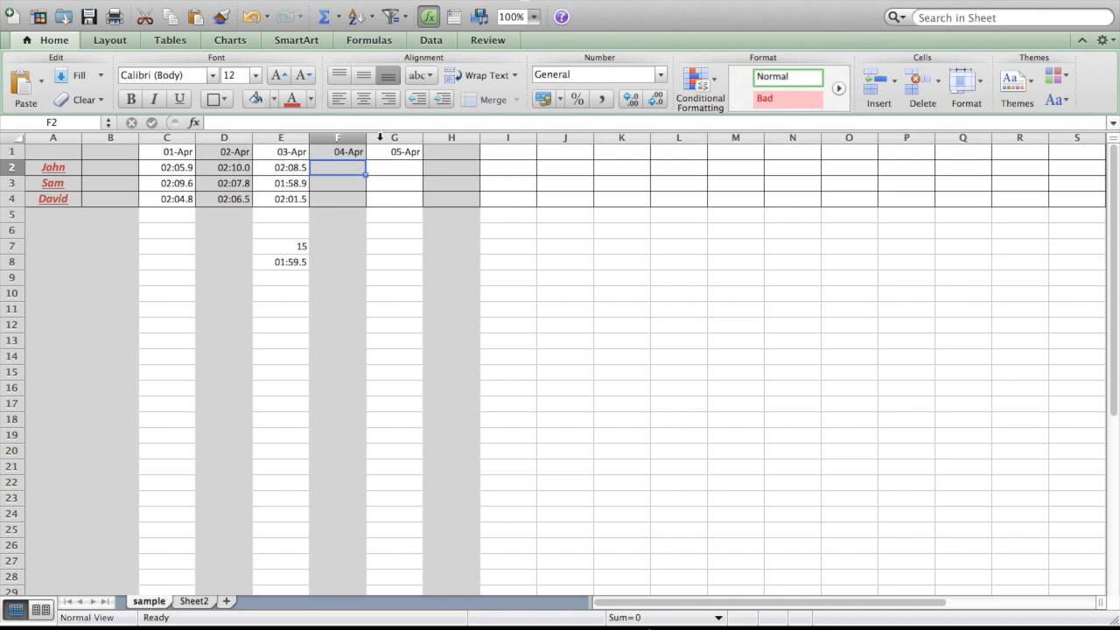
# Select the row 1 cells from G1 across to column AD, then select entire row 2 and entire row 4.
pyautogui.moveTo(401, 156); pyautogui.dragTo(1095, 153)
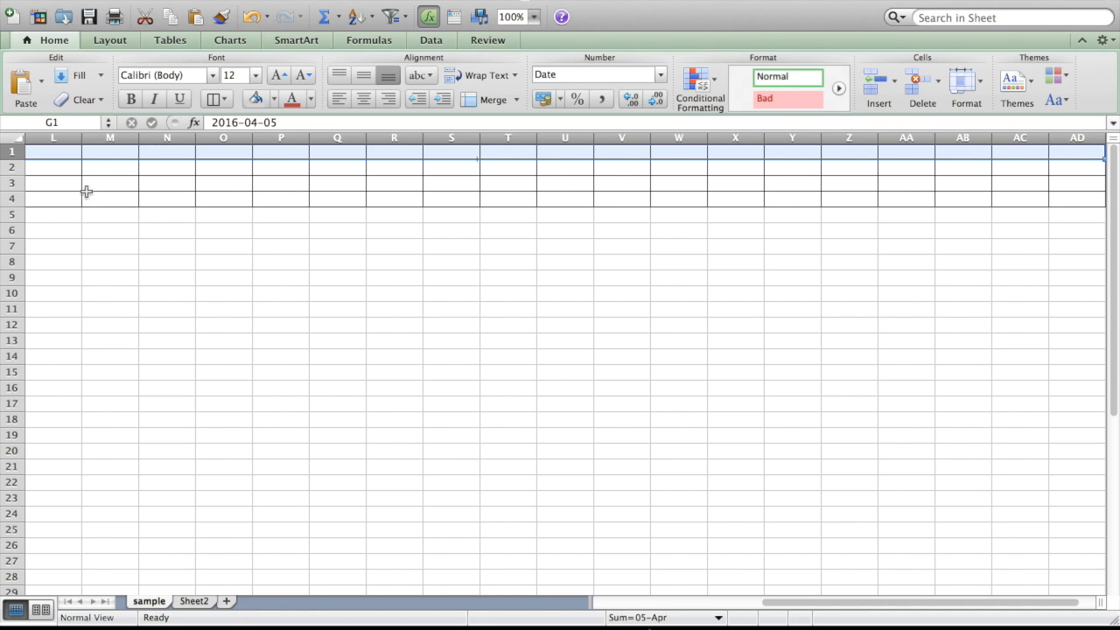
pyautogui.hscroll(-5, 102, 204)
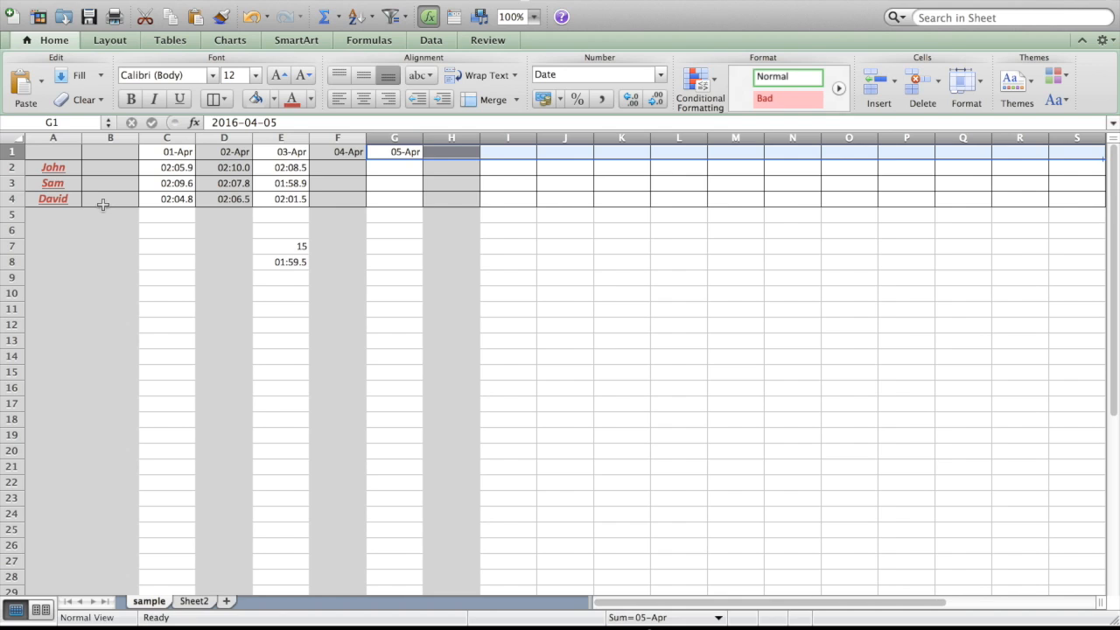
pyautogui.click(11, 167)
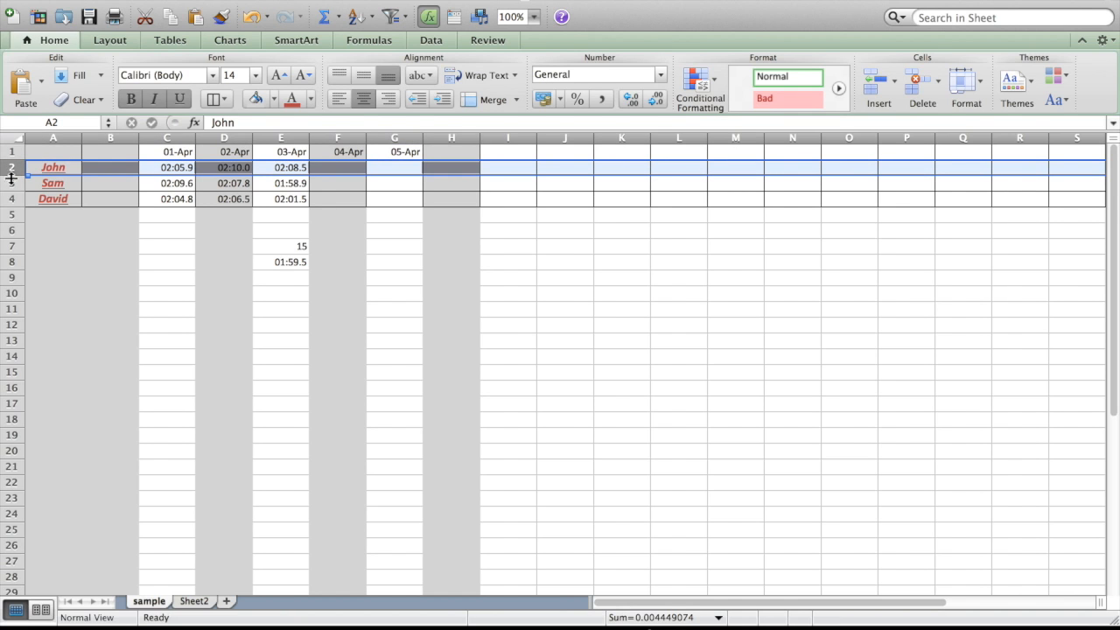
pyautogui.click(12, 199)
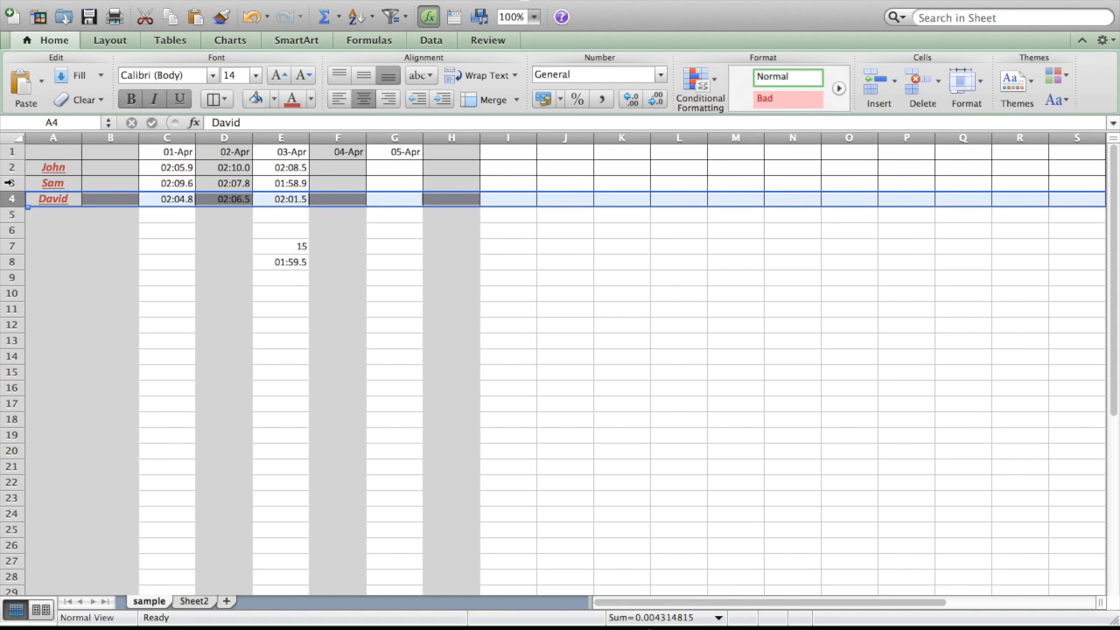
# Freeze the panes at column B, check column A while moving sideways through the sheet, then unfreeze the panes.
pyautogui.click(104, 137)
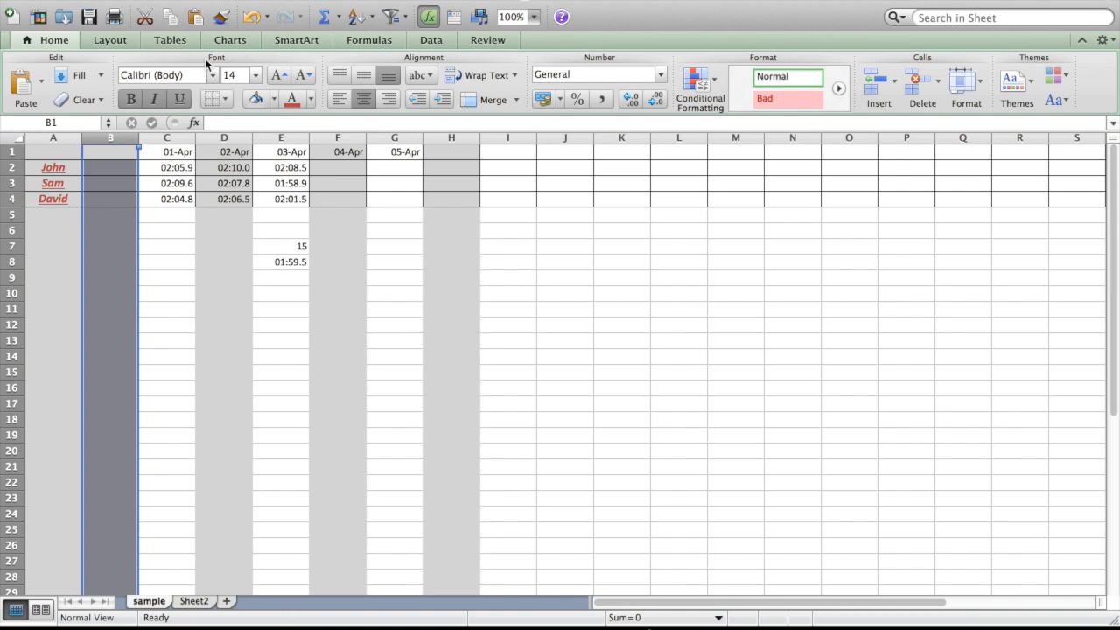
pyautogui.click(427, 0)
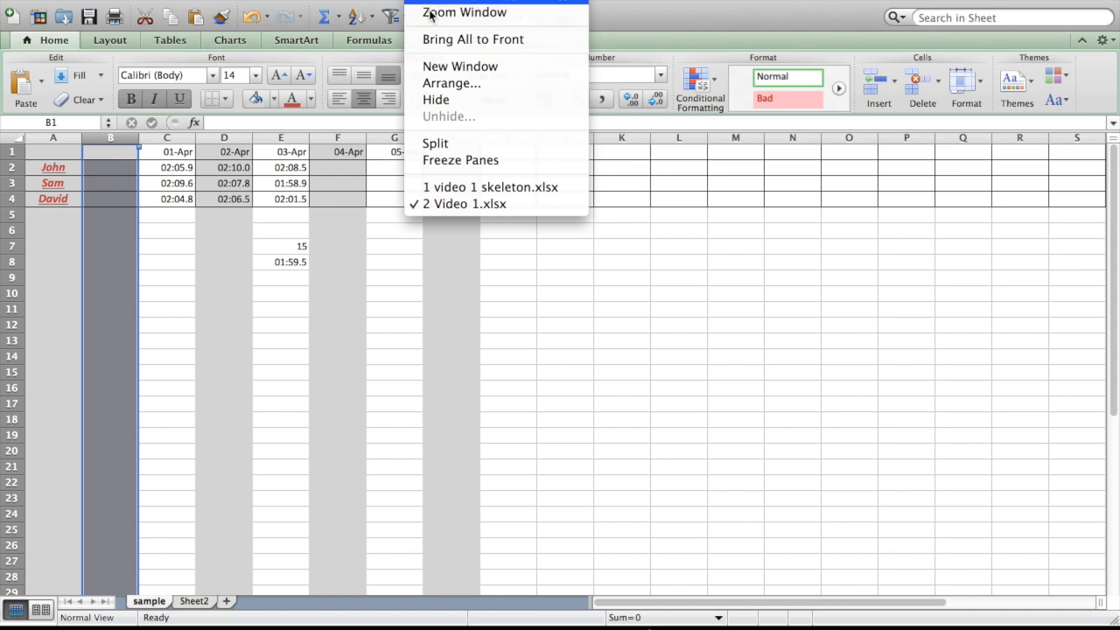
pyautogui.click(445, 159)
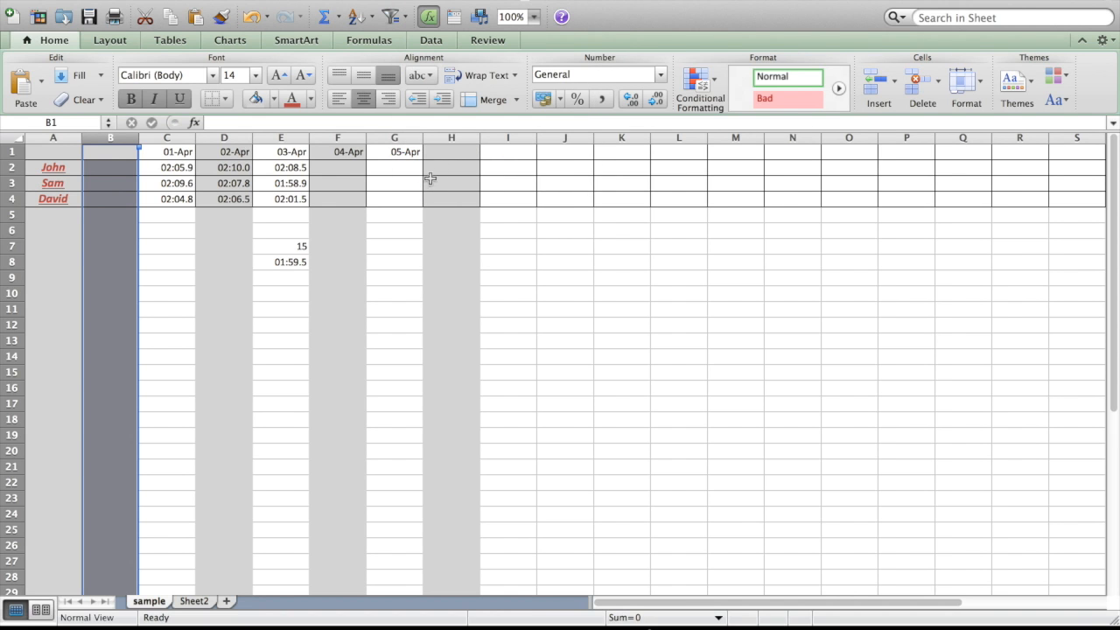
pyautogui.click(129, 246)
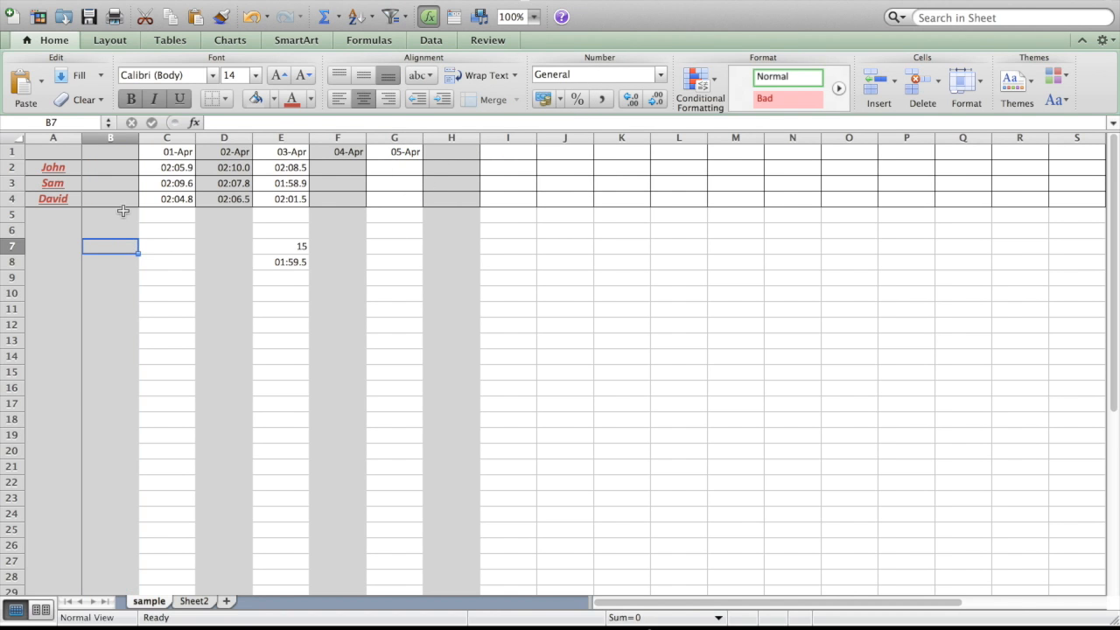
pyautogui.hscroll(8, 123, 211)
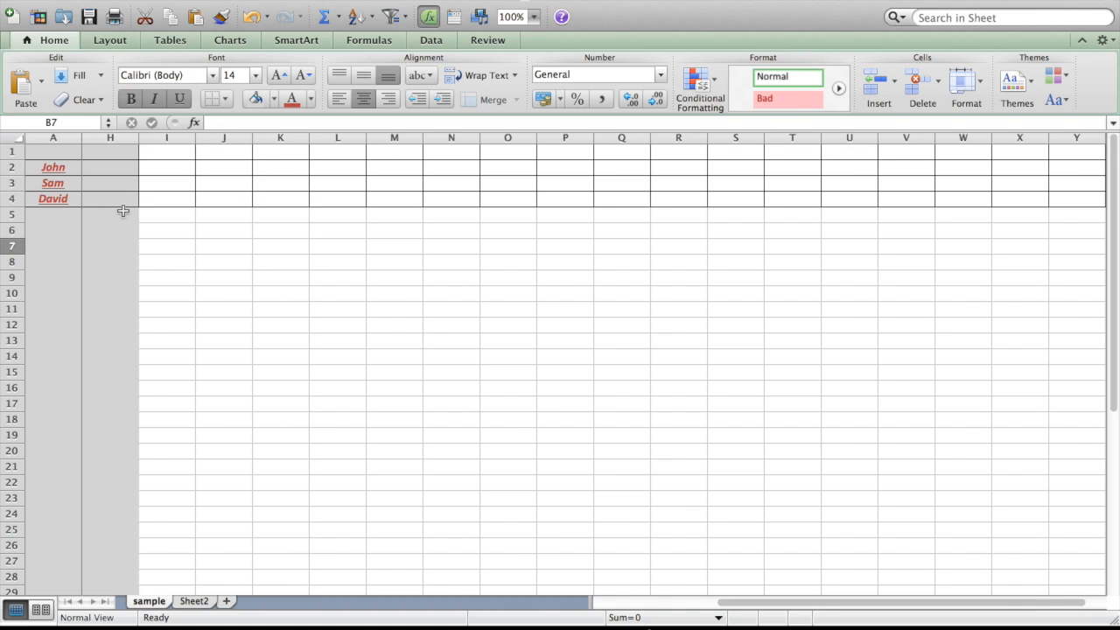
pyautogui.hscroll(-8, 123, 211)
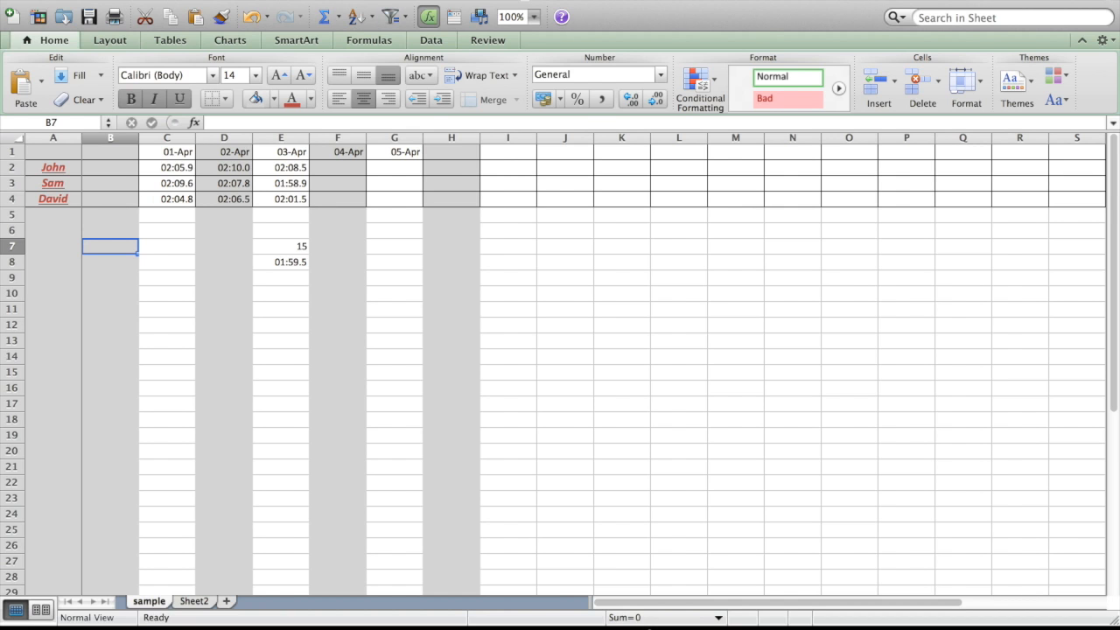
pyautogui.click(429, 0)
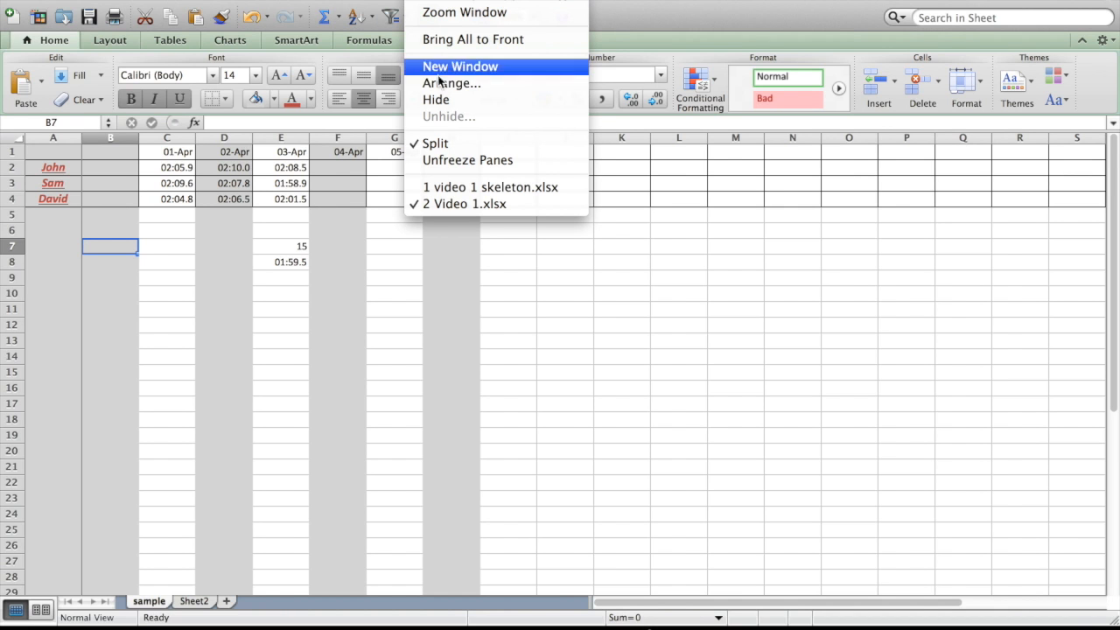
pyautogui.click(452, 160)
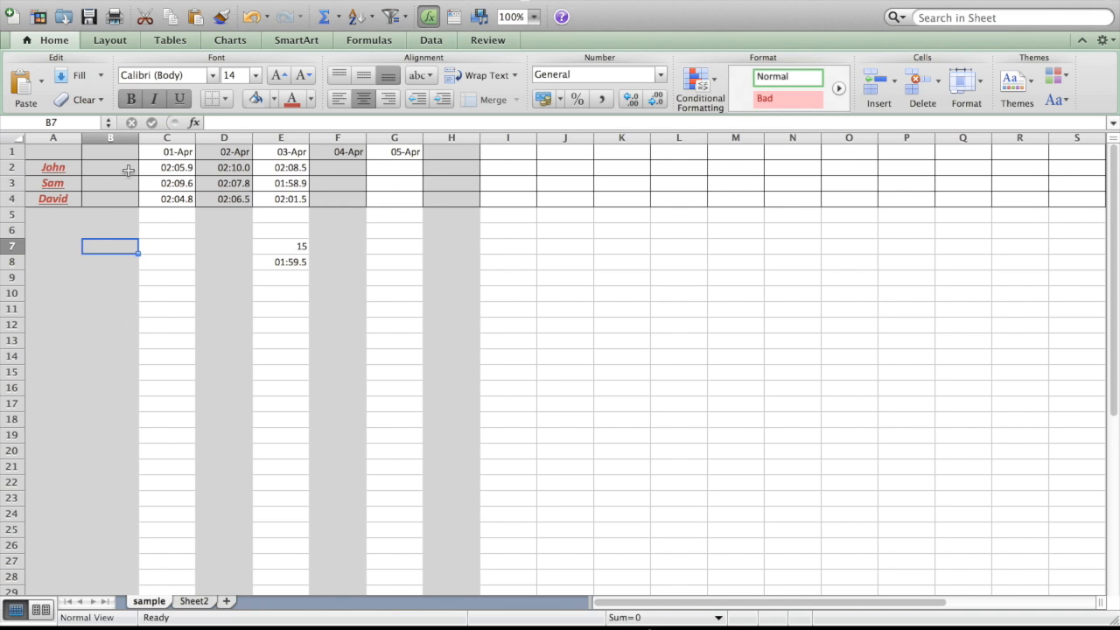
# Freeze the panes at column B again using the sheet's layout options, and check column A while moving sideways.
pyautogui.click(113, 138)
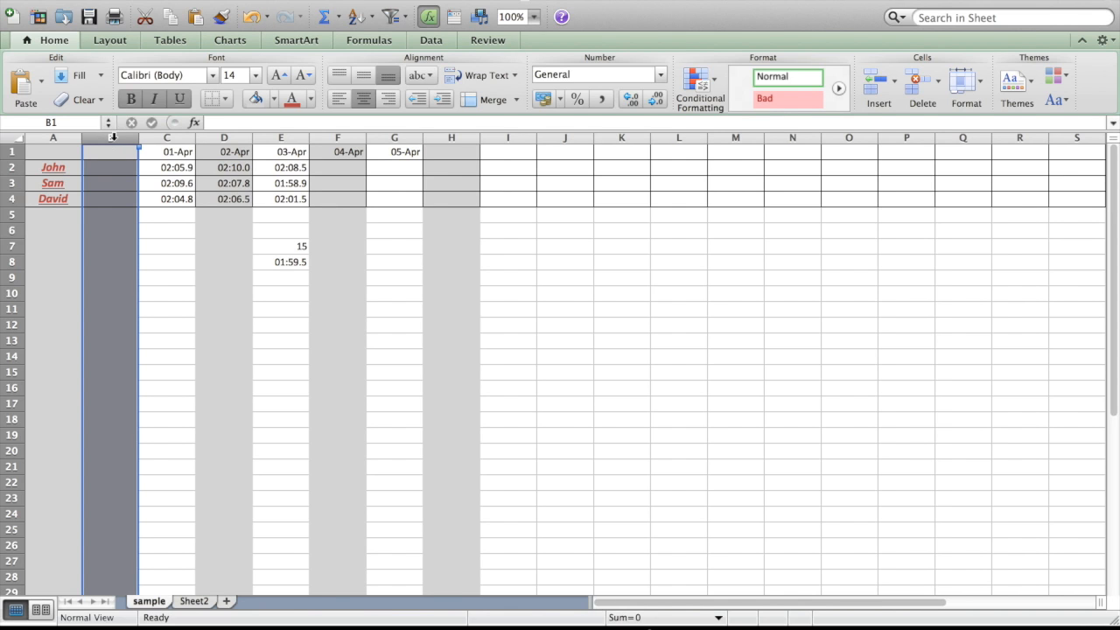
pyautogui.click(106, 41)
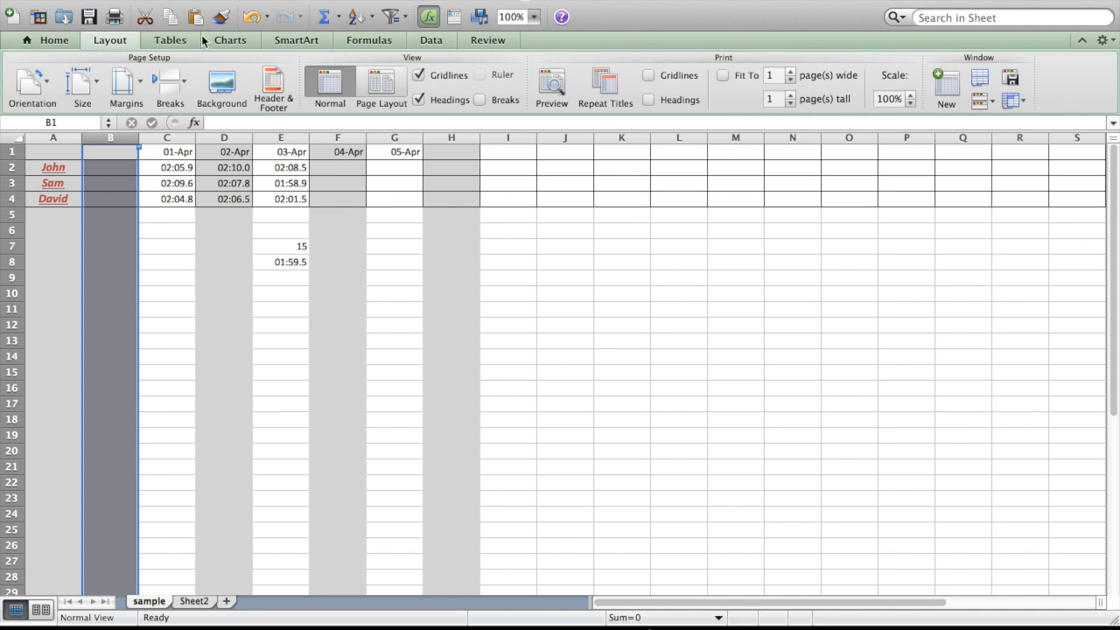
pyautogui.click(1019, 102)
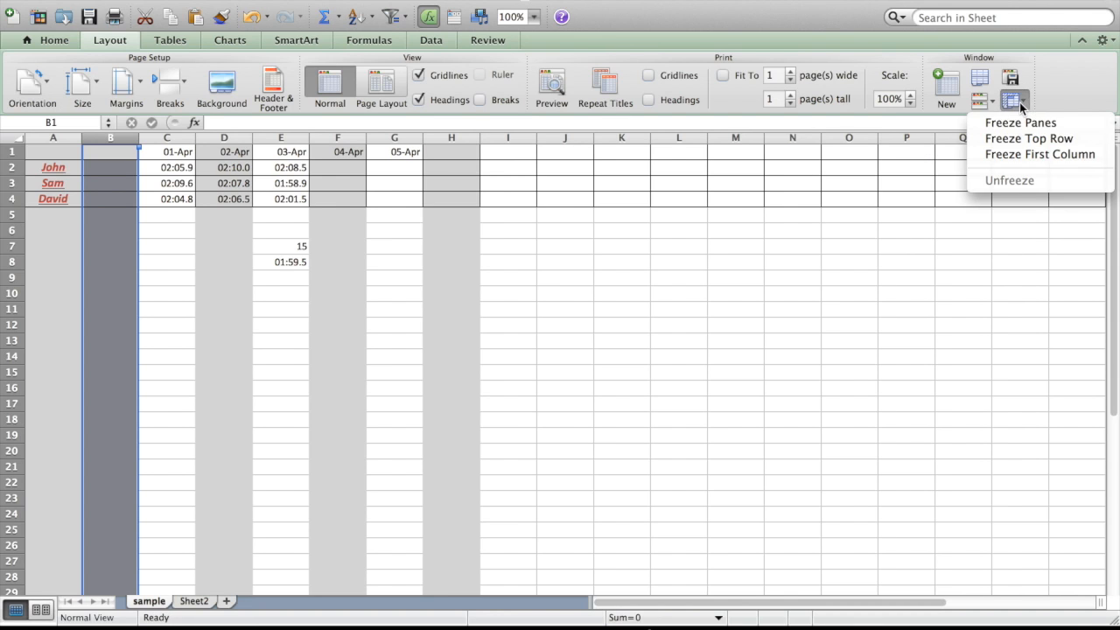
pyautogui.click(1019, 124)
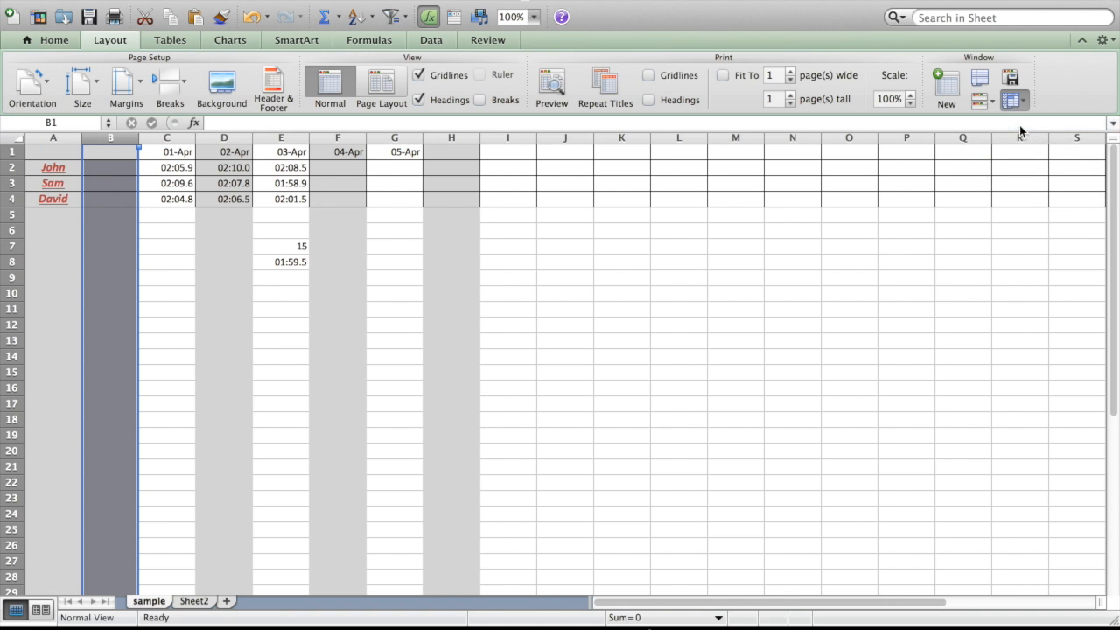
pyautogui.click(109, 229)
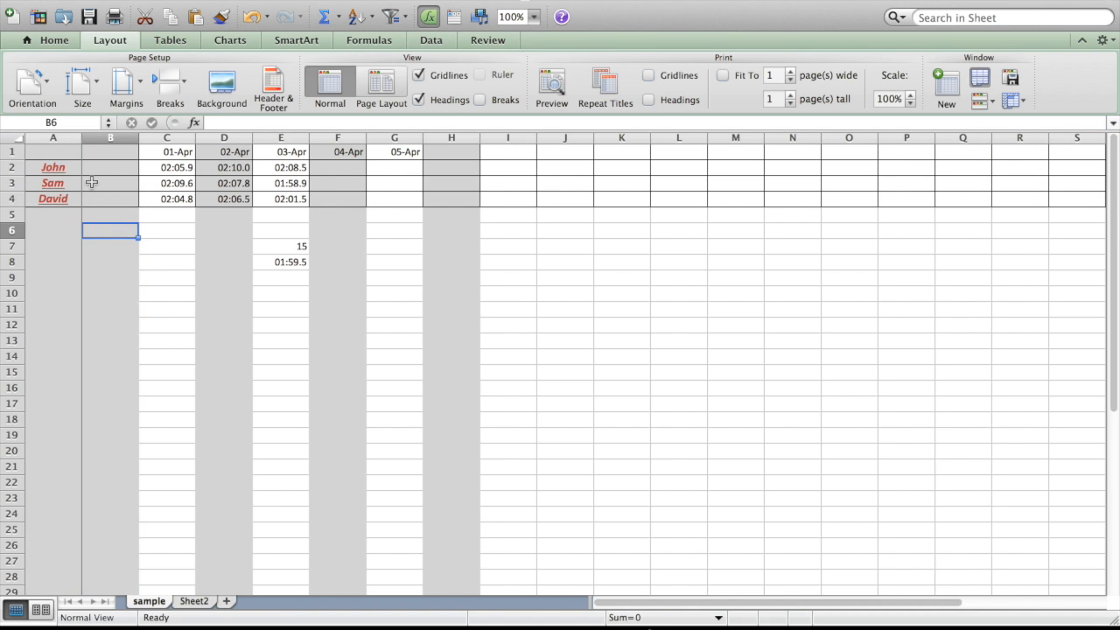
pyautogui.hscroll(7, 92, 182)
pyautogui.hscroll(-12, 91, 182)
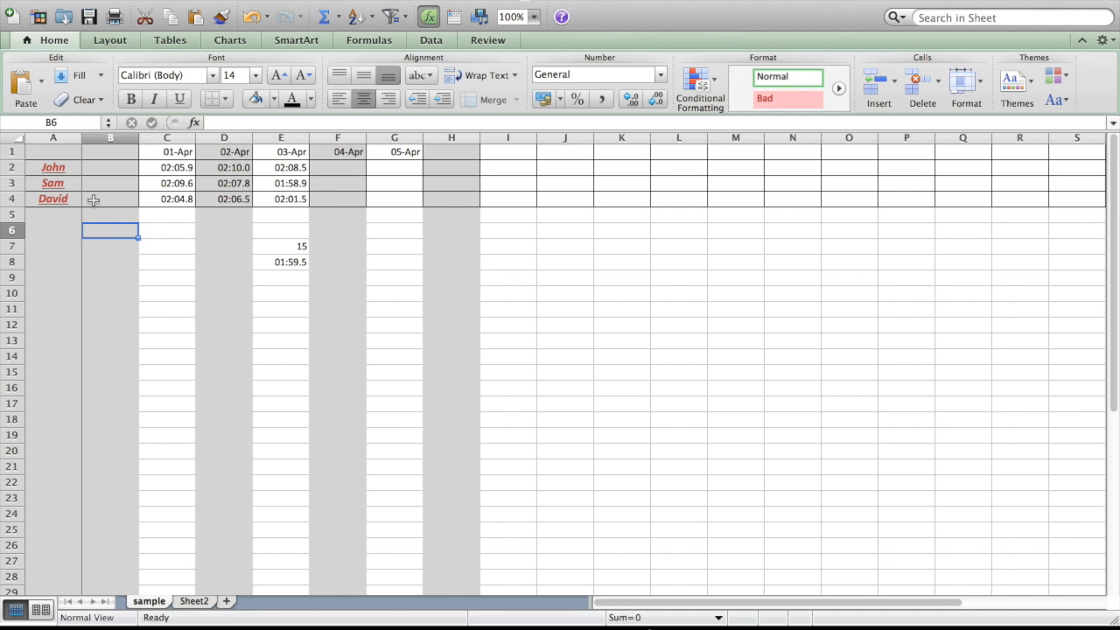
# List the operator symbols +, -, x and / in cells B9 to B12.
pyautogui.click(104, 280)
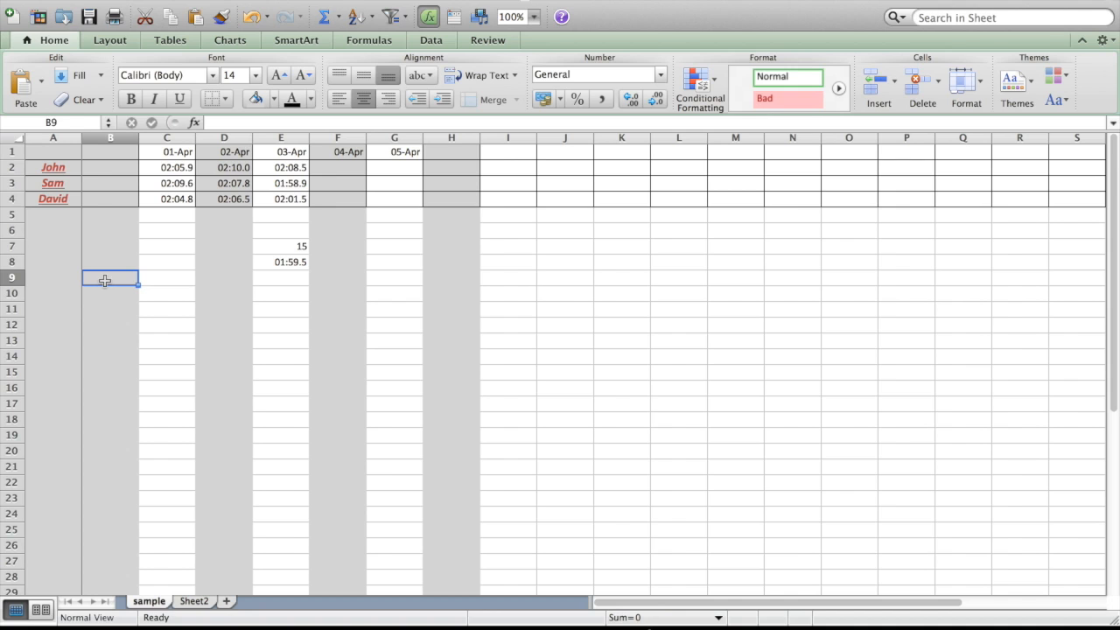
pyautogui.write('+')
pyautogui.press('Return')
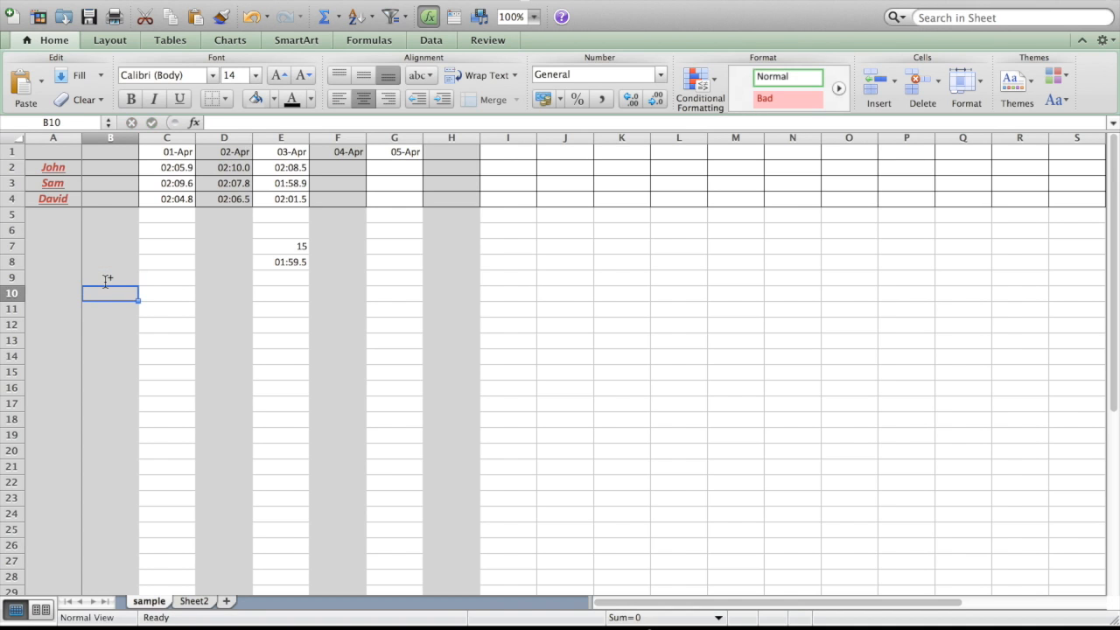
pyautogui.write('-')
pyautogui.press('Return')
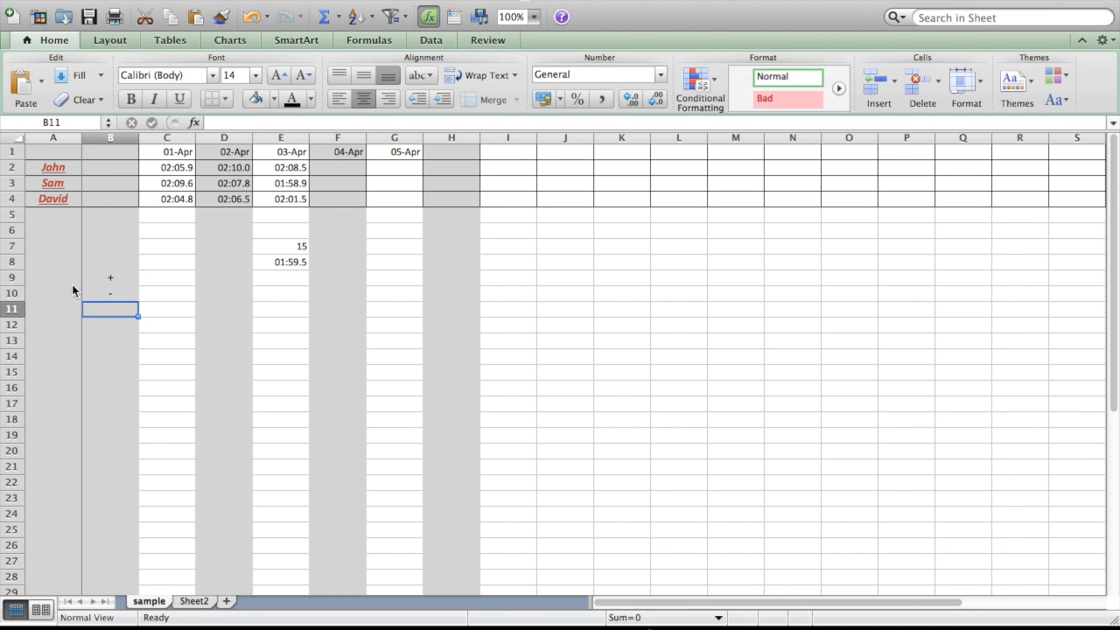
pyautogui.write('x')
pyautogui.press('Return')
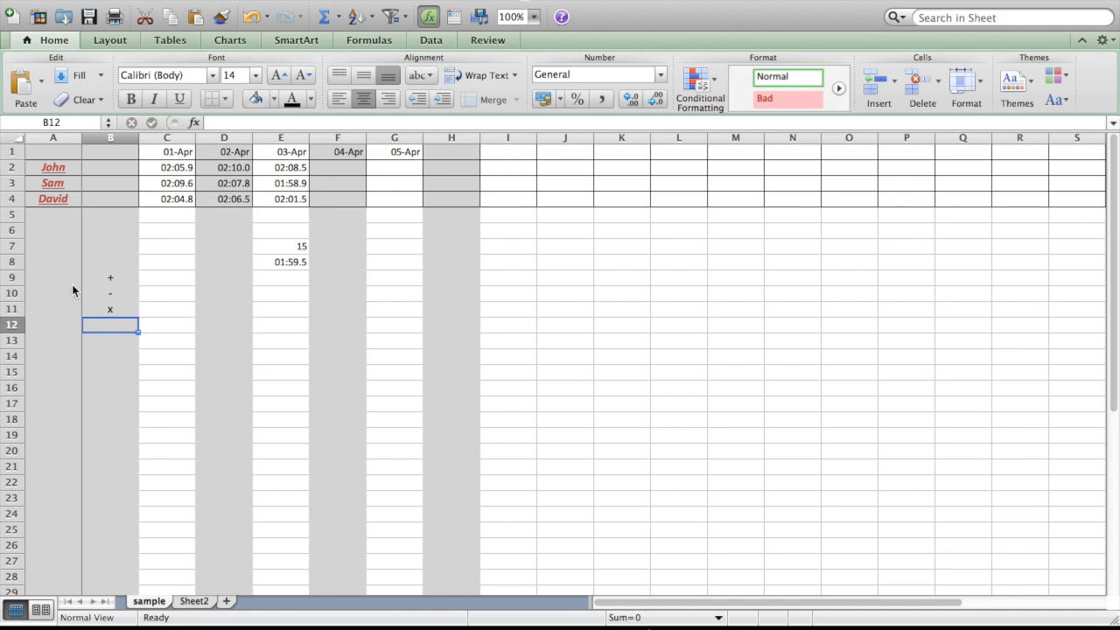
pyautogui.write('/')
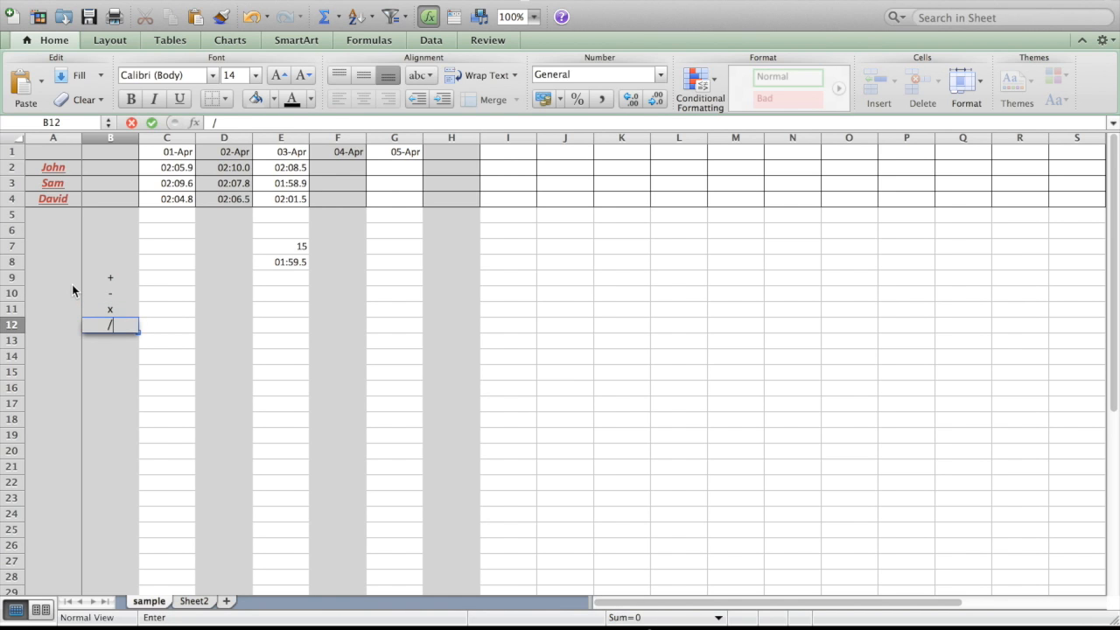
pyautogui.press('Return')
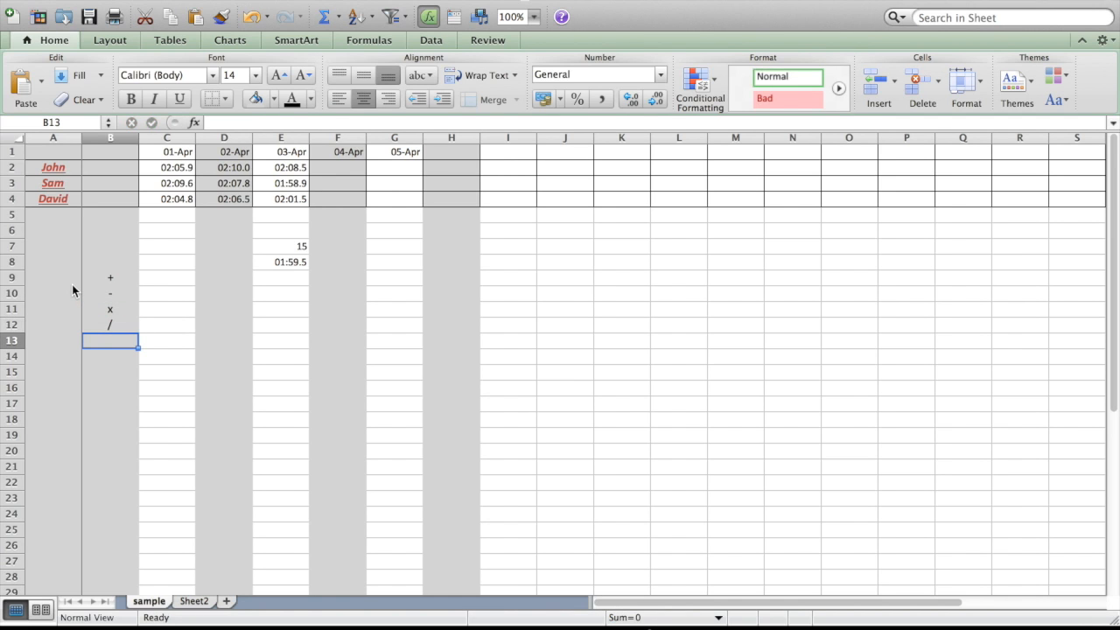
# Replace the multiplication symbol in cell B11 with an asterisk (*).
pyautogui.click(115, 311)
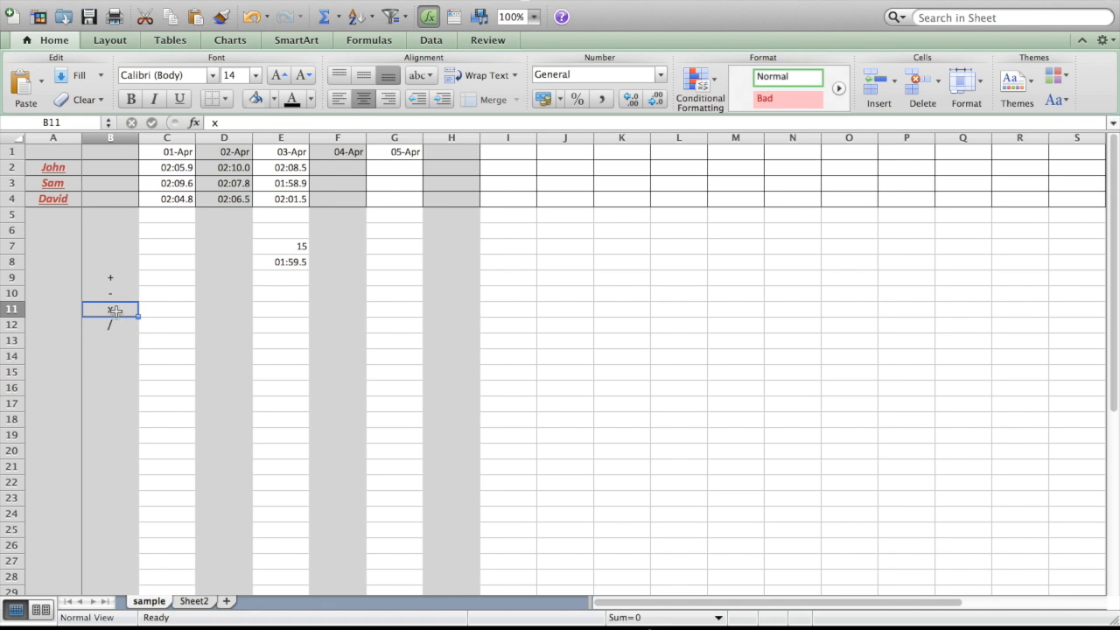
pyautogui.write('*')
pyautogui.press('Return')
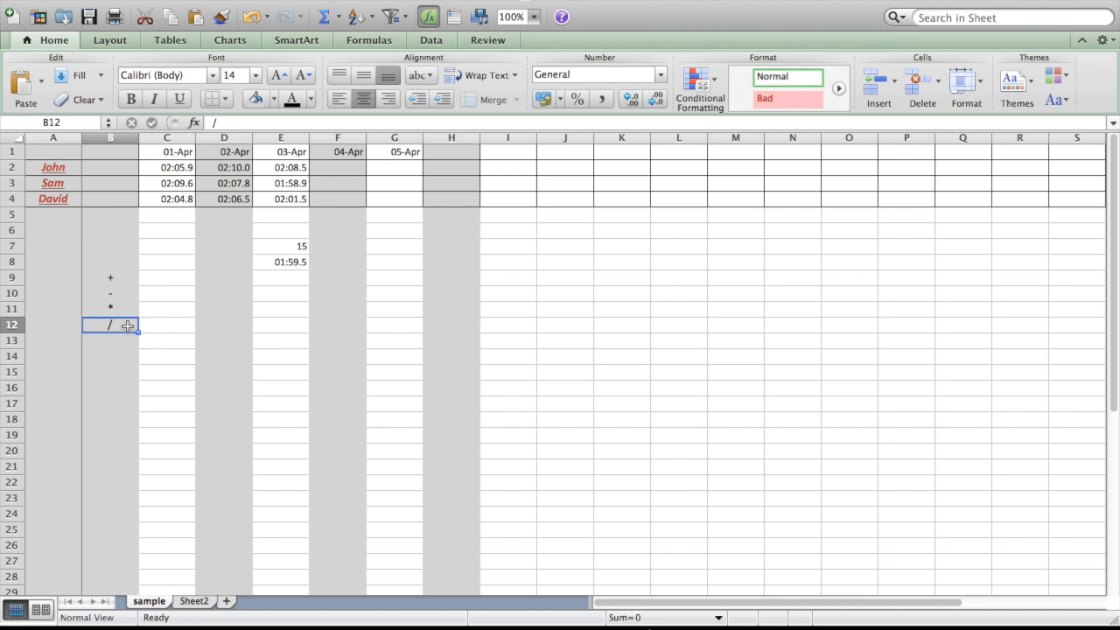
# Enter the order-of-operations label BEDMAS in cell C9, beside the plus sign.
pyautogui.click(151, 283)
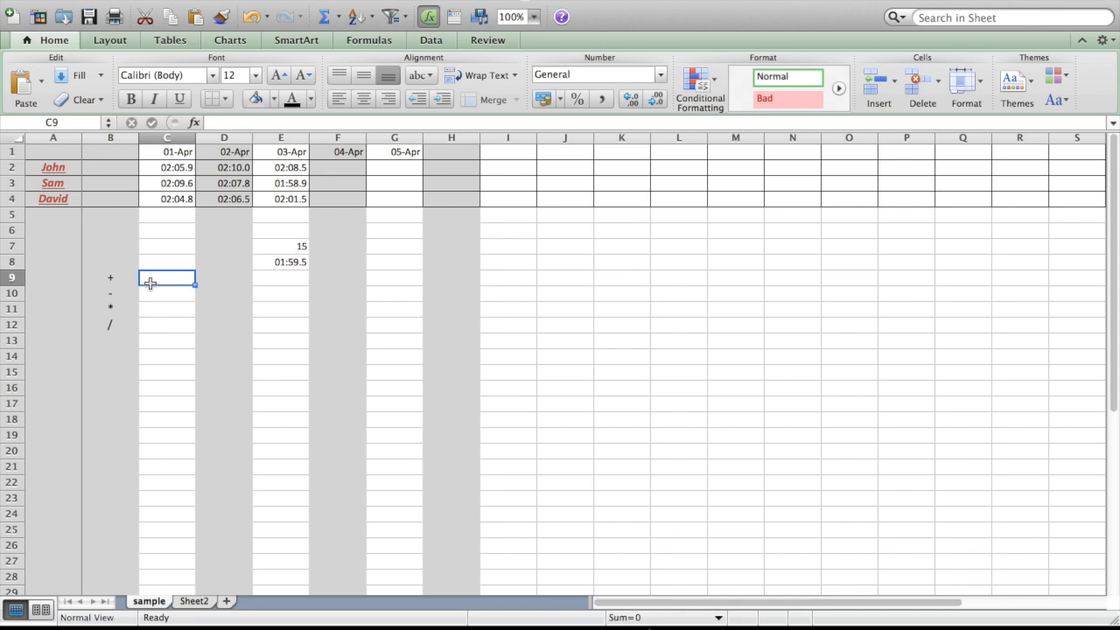
pyautogui.write('B')
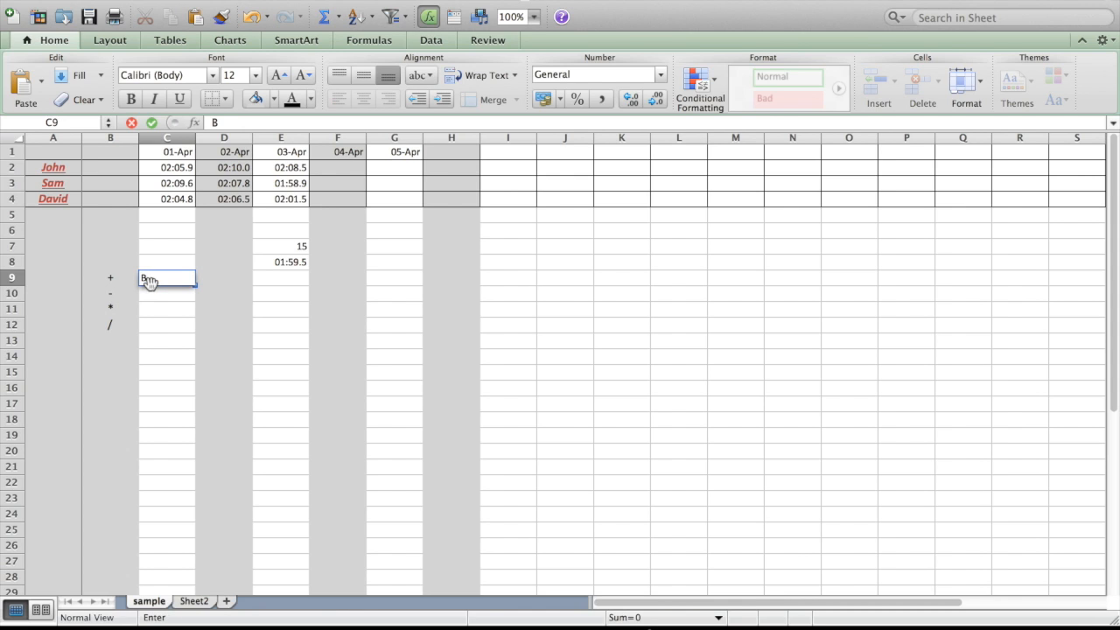
pyautogui.write('EDMAS')
pyautogui.click(181, 279)
# Paste the copied table of numbers into the sheet starting at cell E10.
pyautogui.click(272, 297)
pyautogui.press('super+v')
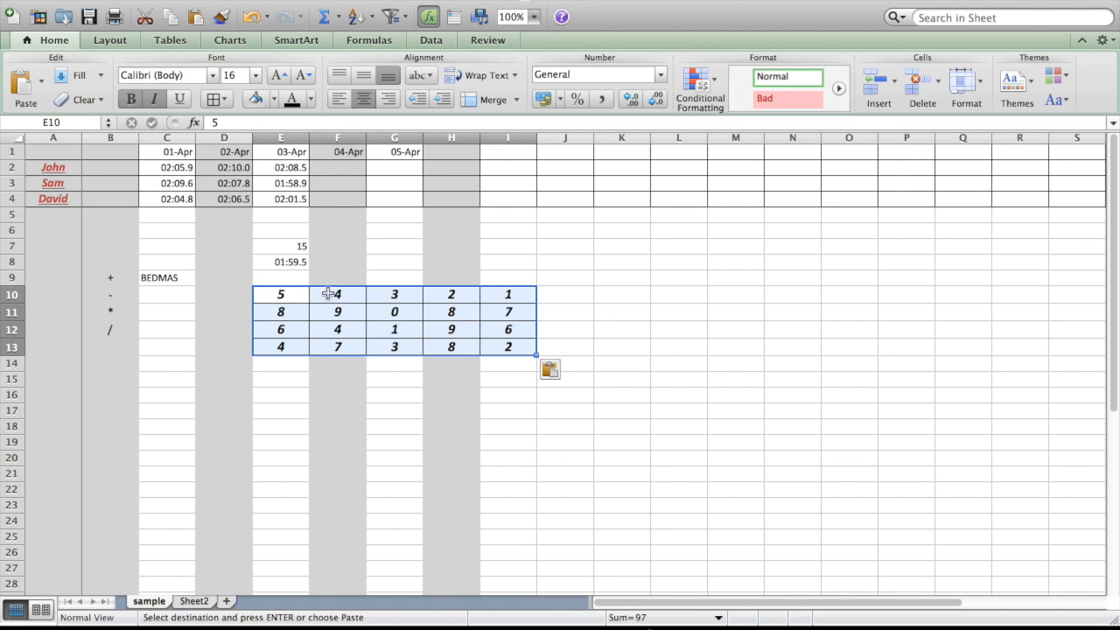
pyautogui.click(402, 312)
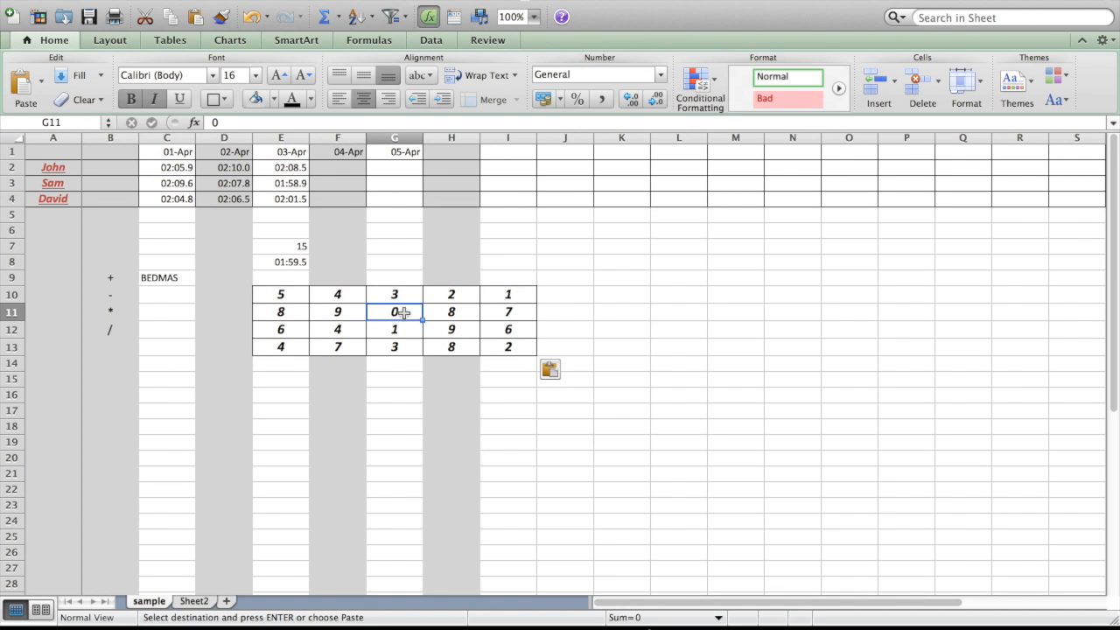
# Add up the table's first row in cell J10 with the typed-number formula =5+4+3+2+1.
pyautogui.click(564, 296)
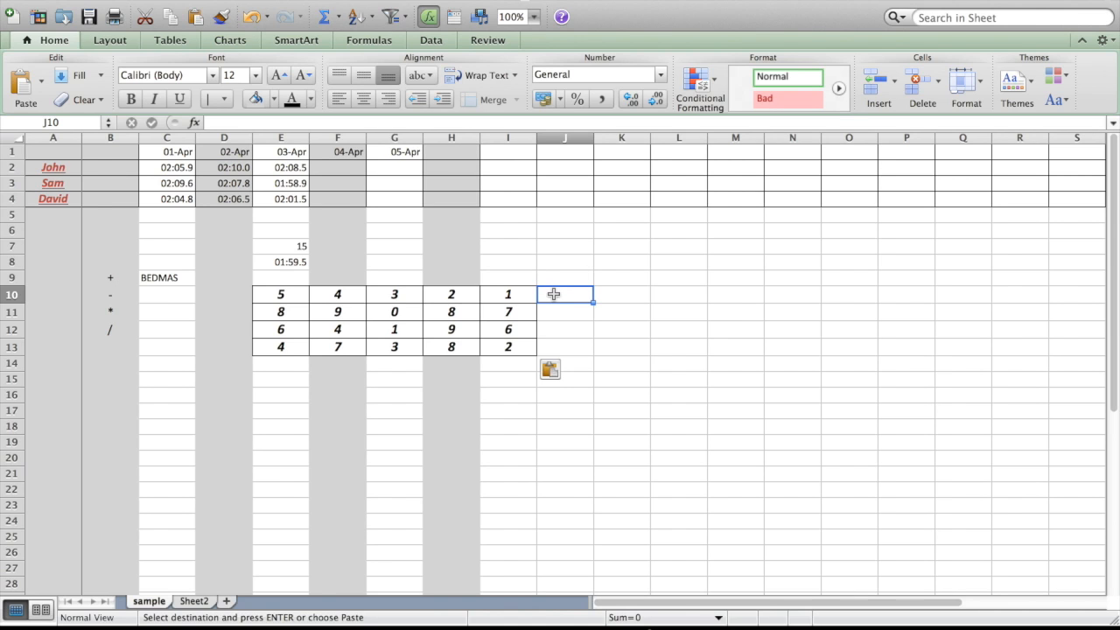
pyautogui.write('=')
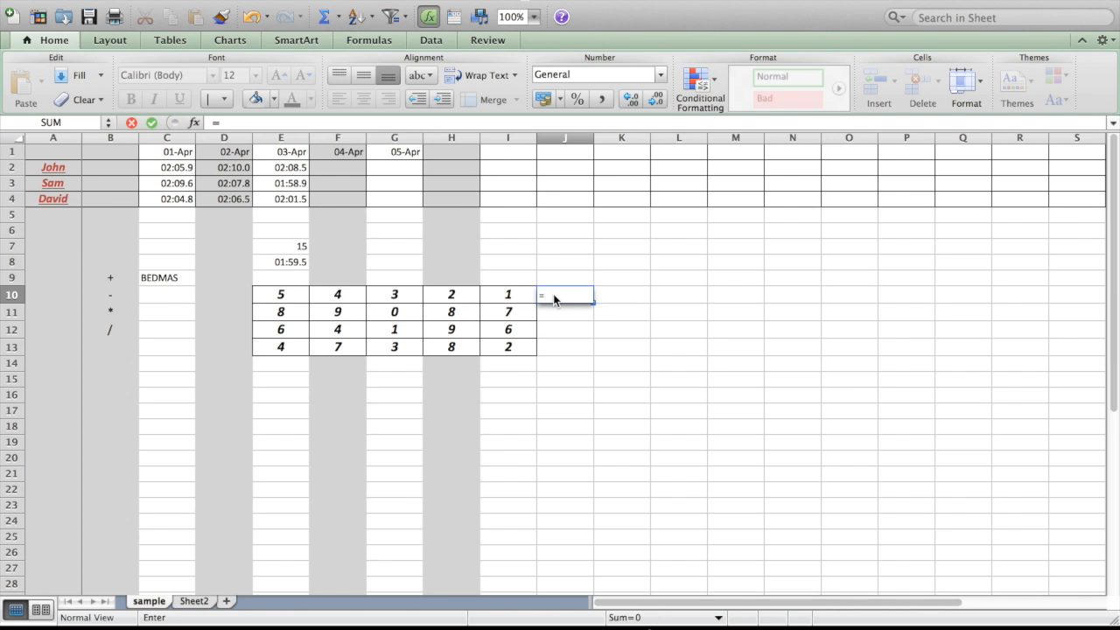
pyautogui.write('5+4+3+2')
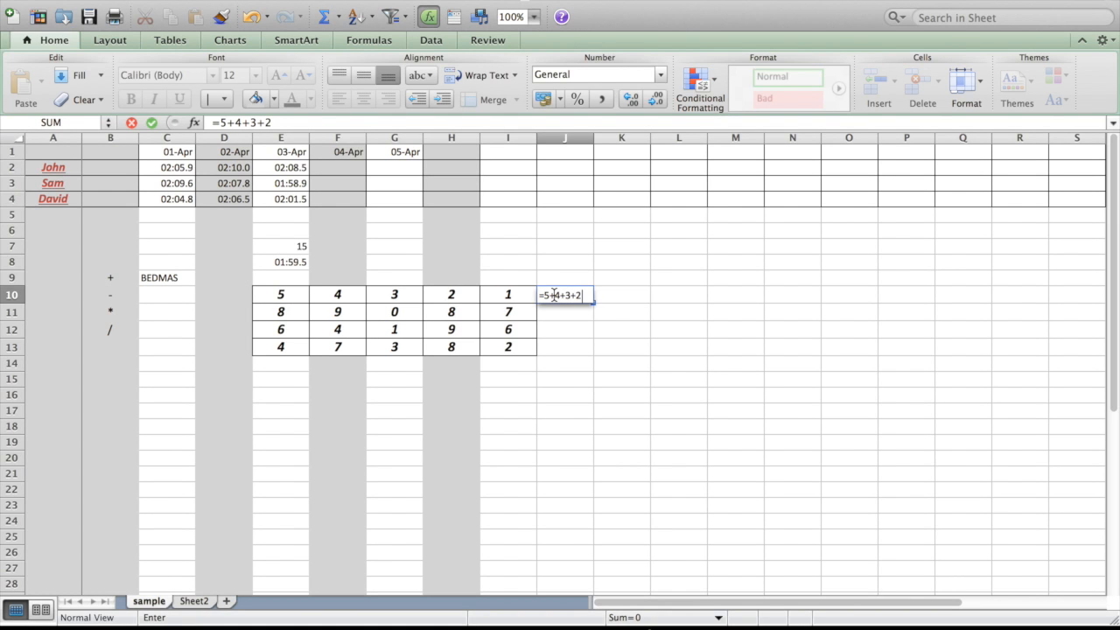
pyautogui.write('+`1')
pyautogui.press('Return')
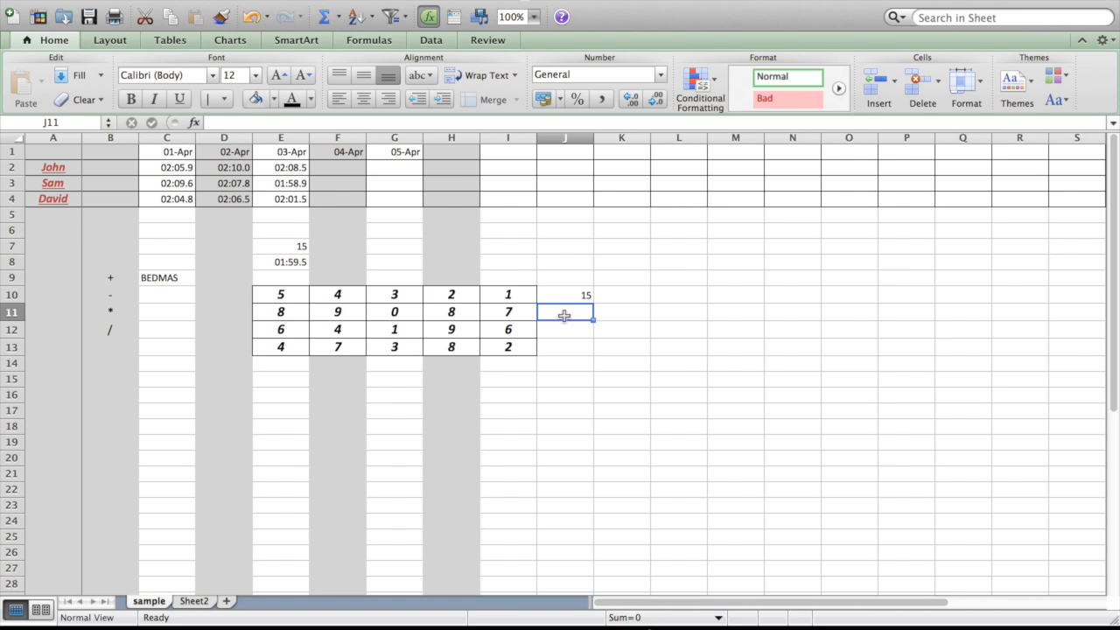
# Add up the table's second row in cell J11 with the cell-reference formula =E11+F11+G11+H11+I11.
pyautogui.write('=')
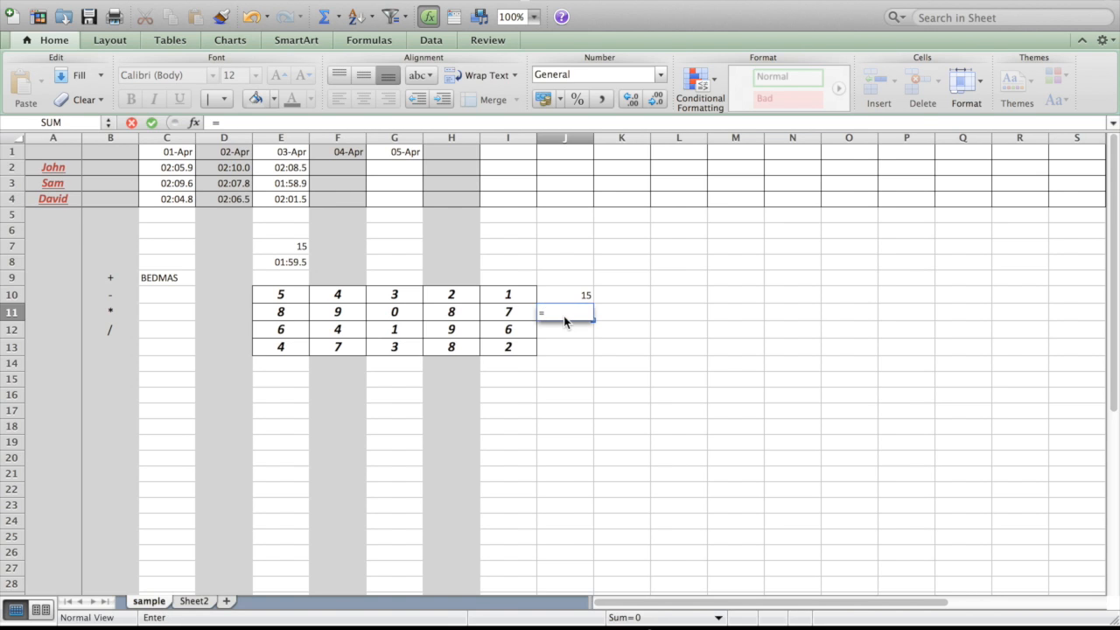
pyautogui.click(302, 314)
pyautogui.write('+')
pyautogui.click(335, 313)
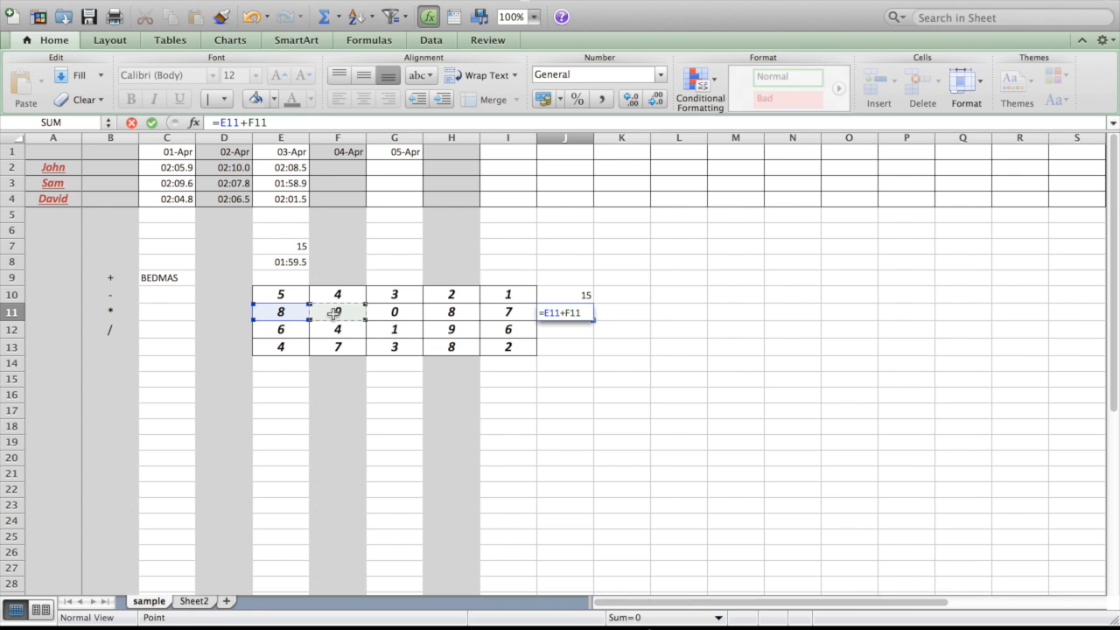
pyautogui.write('+')
pyautogui.click(393, 312)
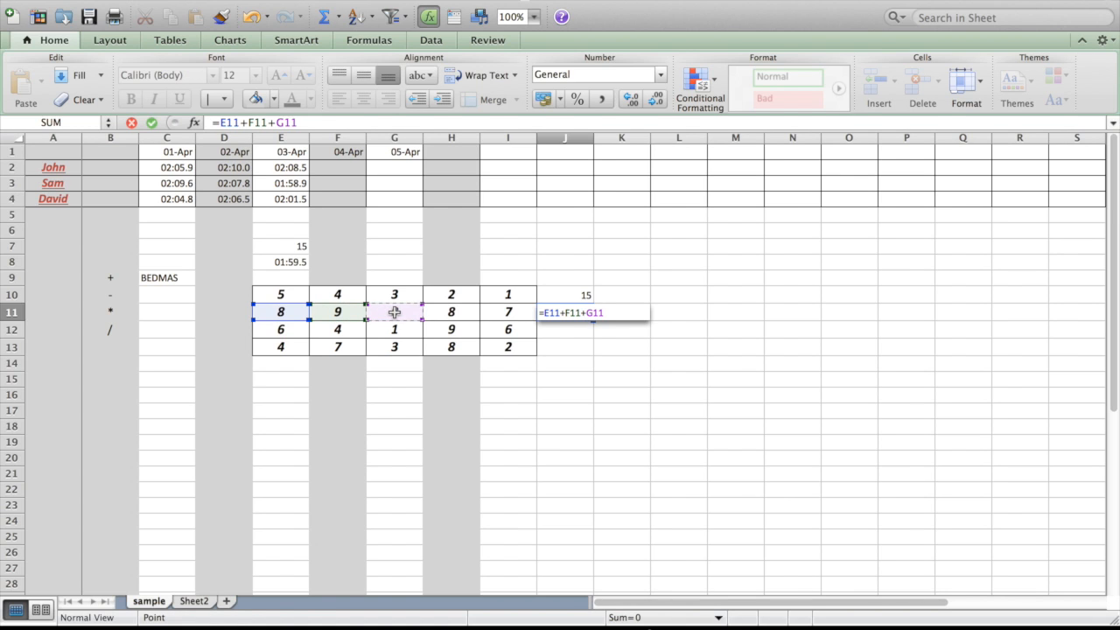
pyautogui.write('+')
pyautogui.click(455, 317)
pyautogui.write('+')
pyautogui.click(506, 313)
pyautogui.press('Return')
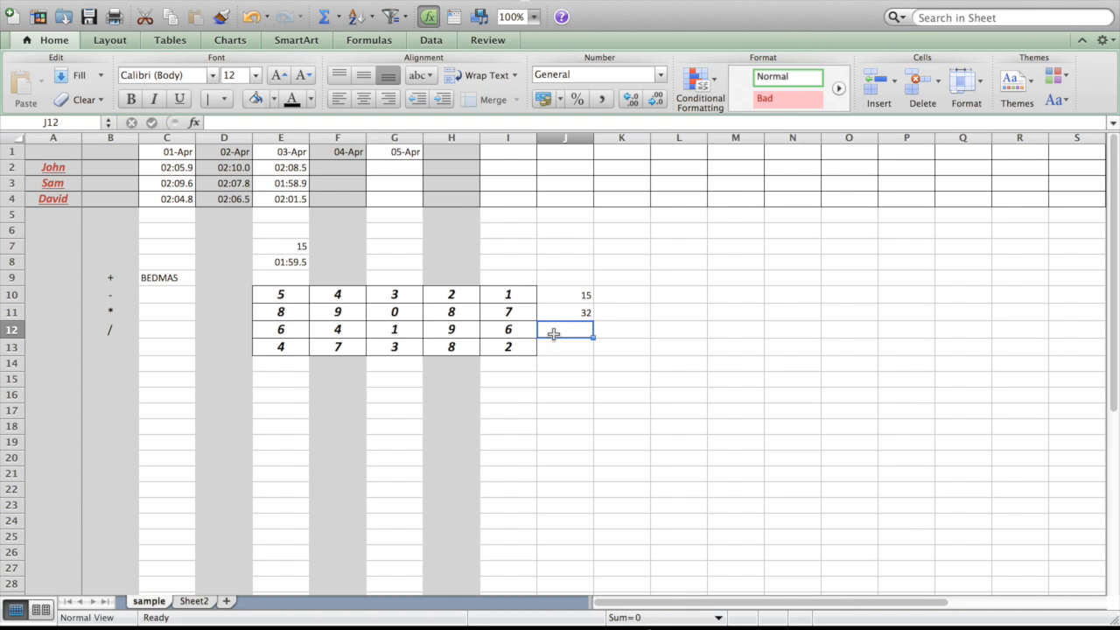
# Add up the table's third row in cell J12 with the formula =SUM(E12:I12).
pyautogui.write('=sum')
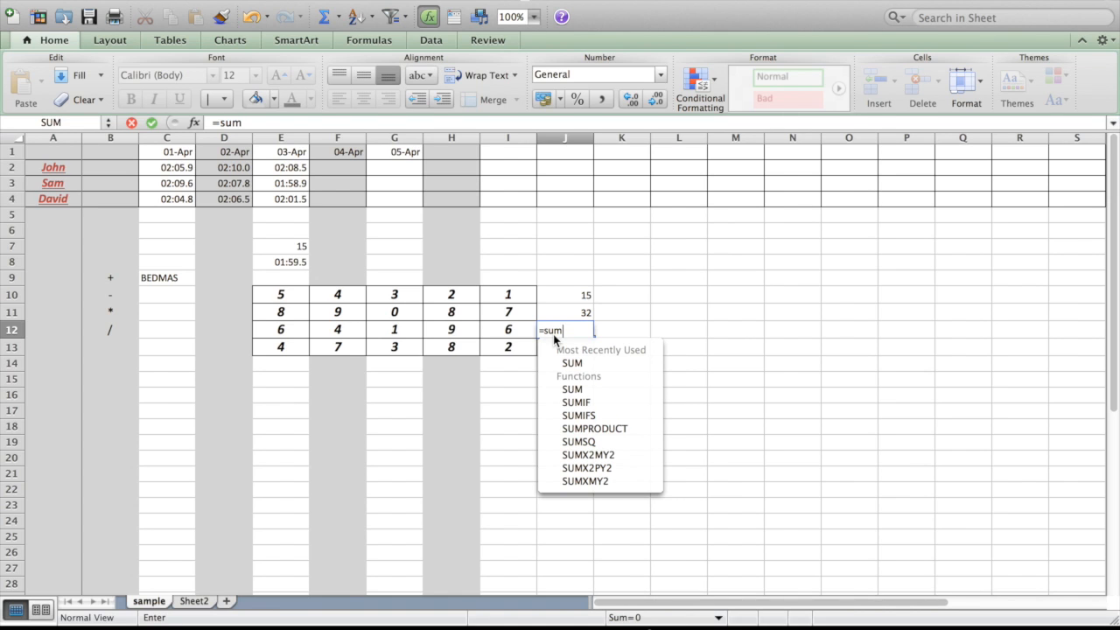
pyautogui.write('(')
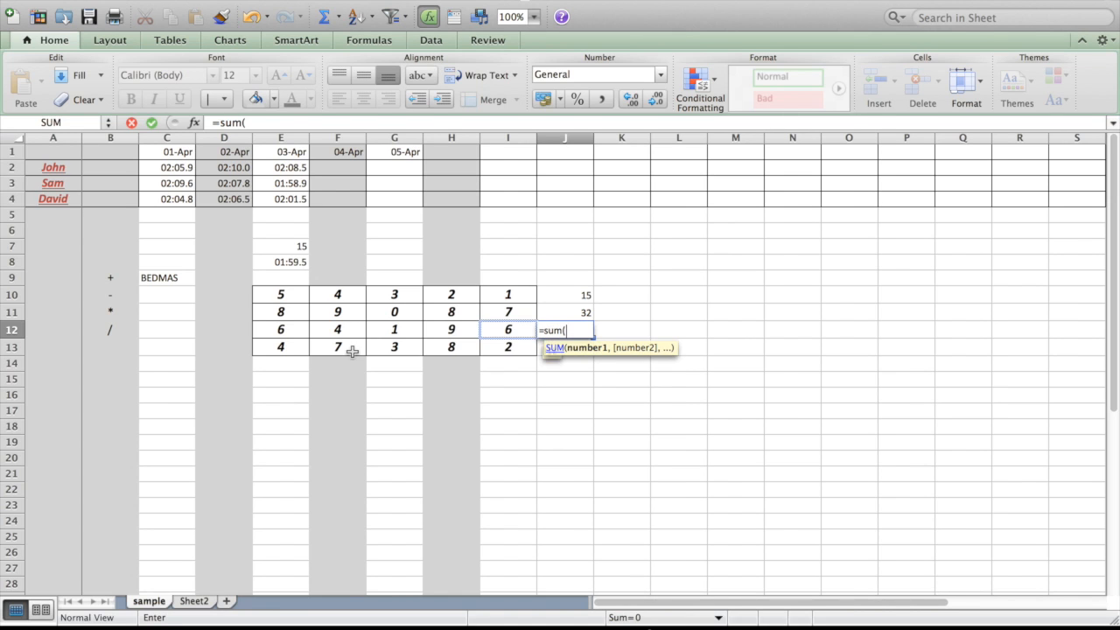
pyautogui.click(308, 333)
pyautogui.moveTo(311, 335); pyautogui.dragTo(508, 330)
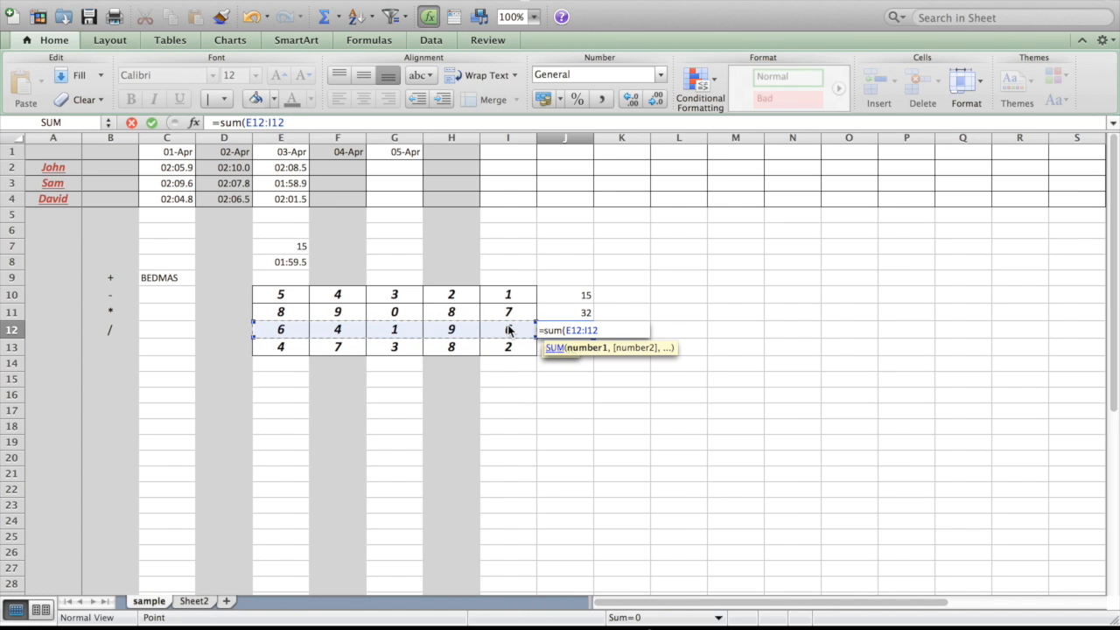
pyautogui.write(')')
pyautogui.press('Return')
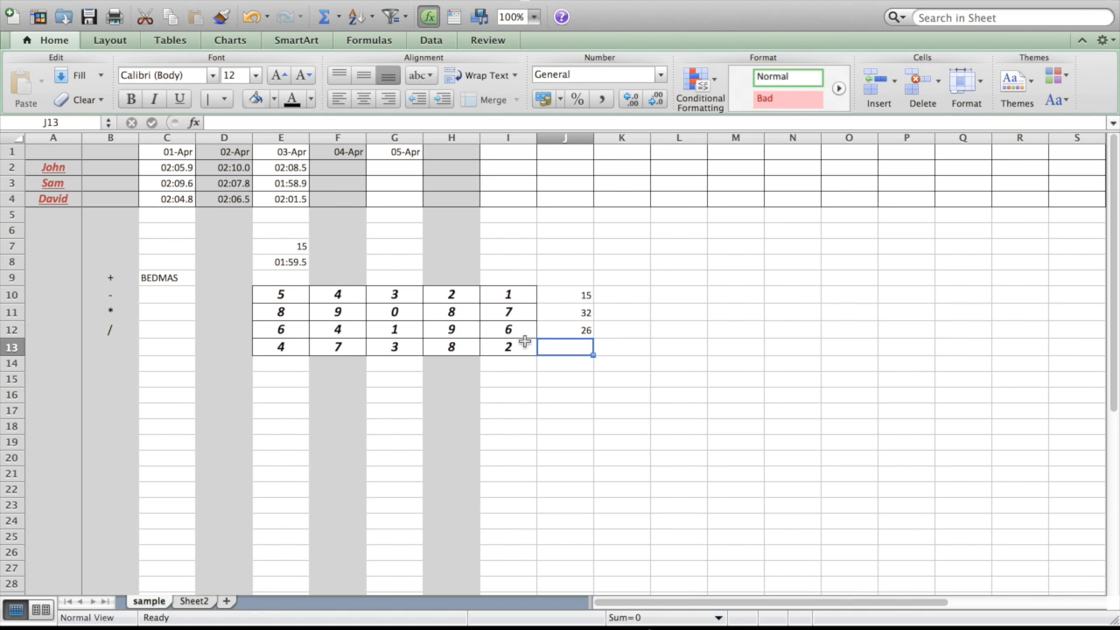
pyautogui.click(580, 331)
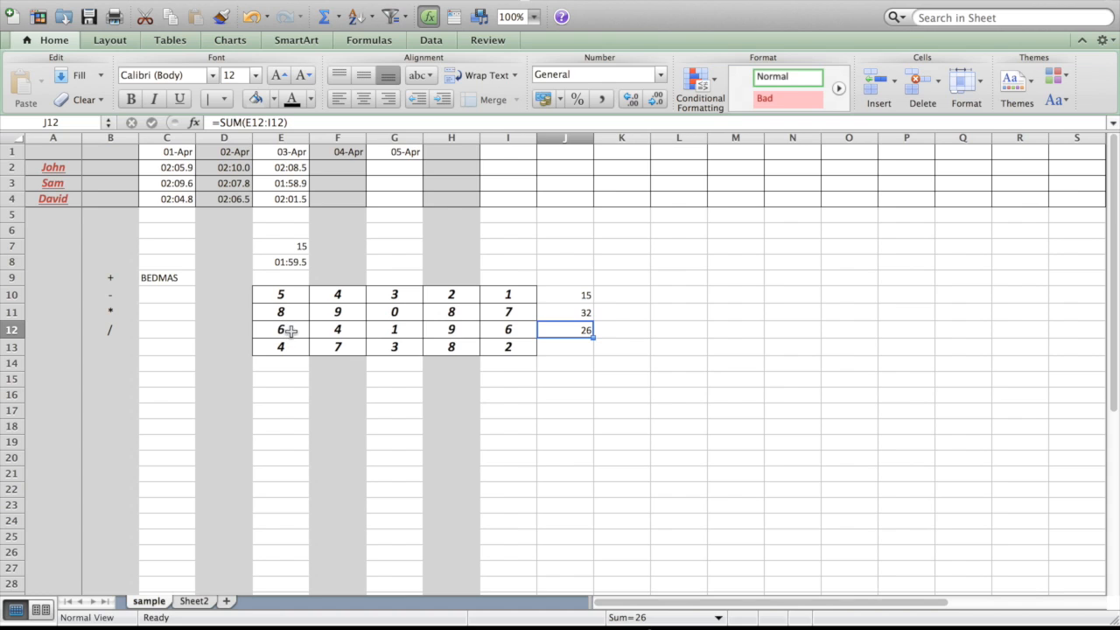
pyautogui.click(559, 347)
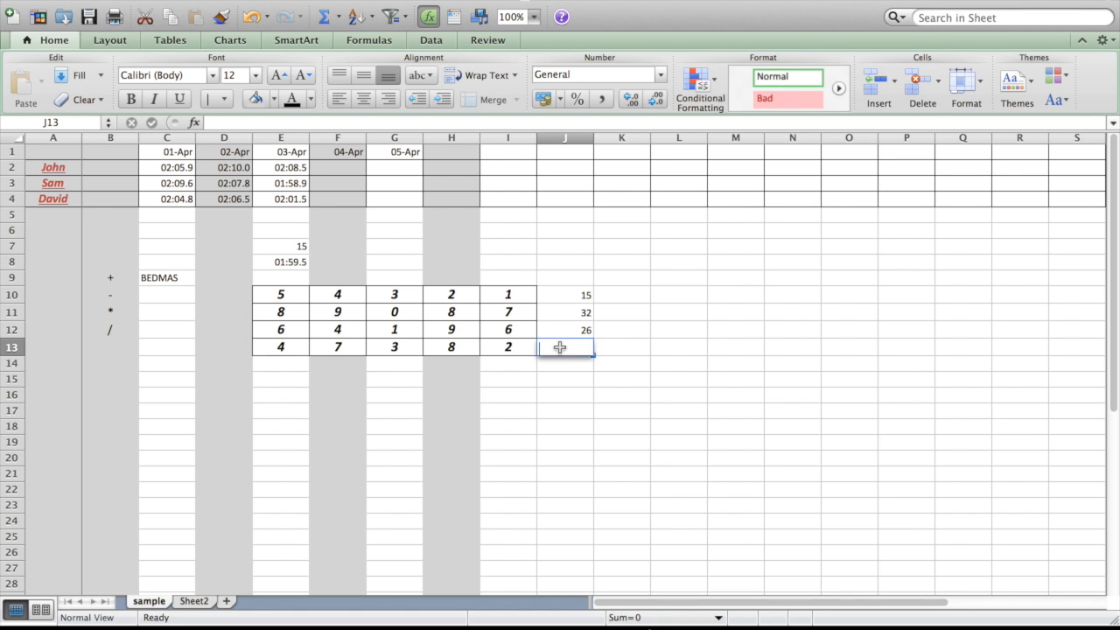
pyautogui.write('=sum')
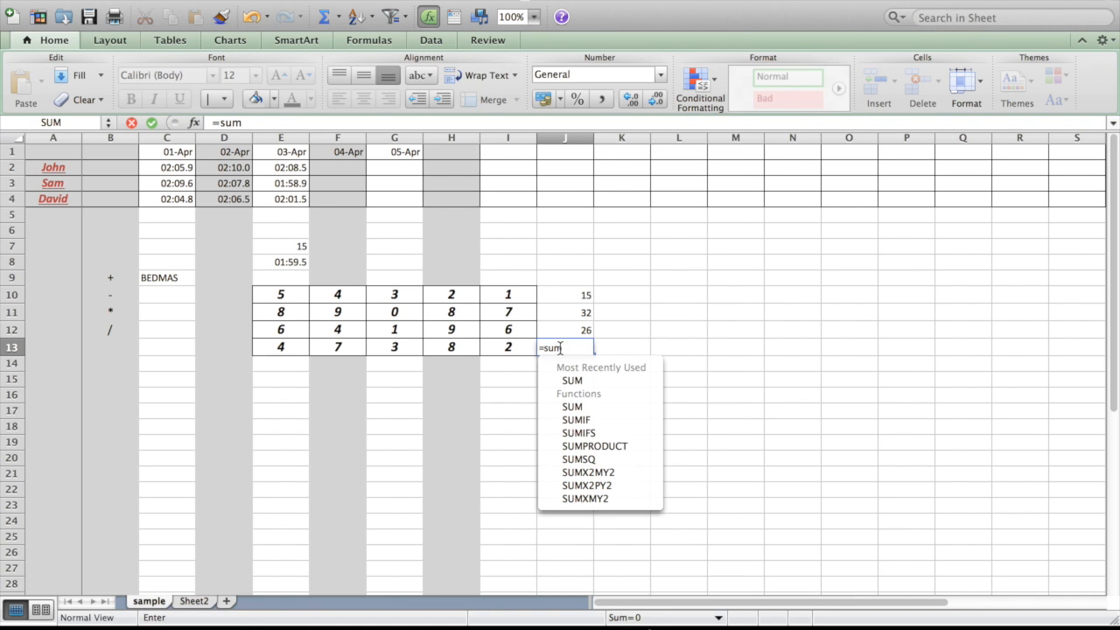
pyautogui.write('(')
pyautogui.moveTo(281, 344); pyautogui.dragTo(343, 348)
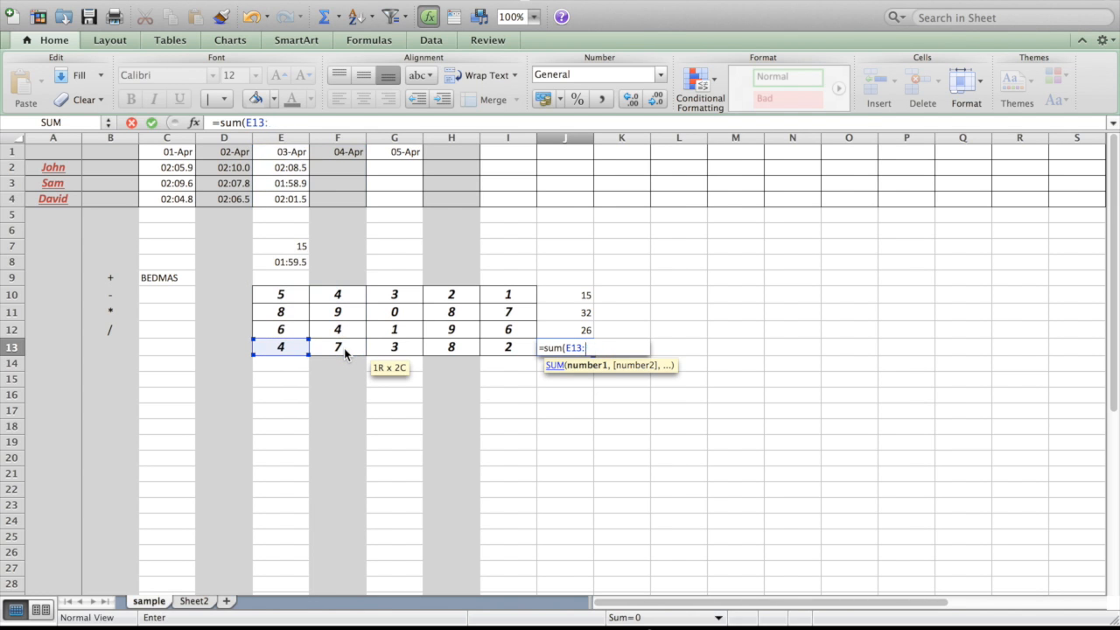
pyautogui.press('BackSpace')
pyautogui.press('BackSpace')
pyautogui.press('BackSpace')
pyautogui.press('BackSpace')
pyautogui.press('BackSpace')
pyautogui.press('BackSpace')
pyautogui.press('BackSpace')
pyautogui.press('BackSpace')
pyautogui.press('BackSpace')
pyautogui.press('BackSpace')
pyautogui.press('BackSpace')
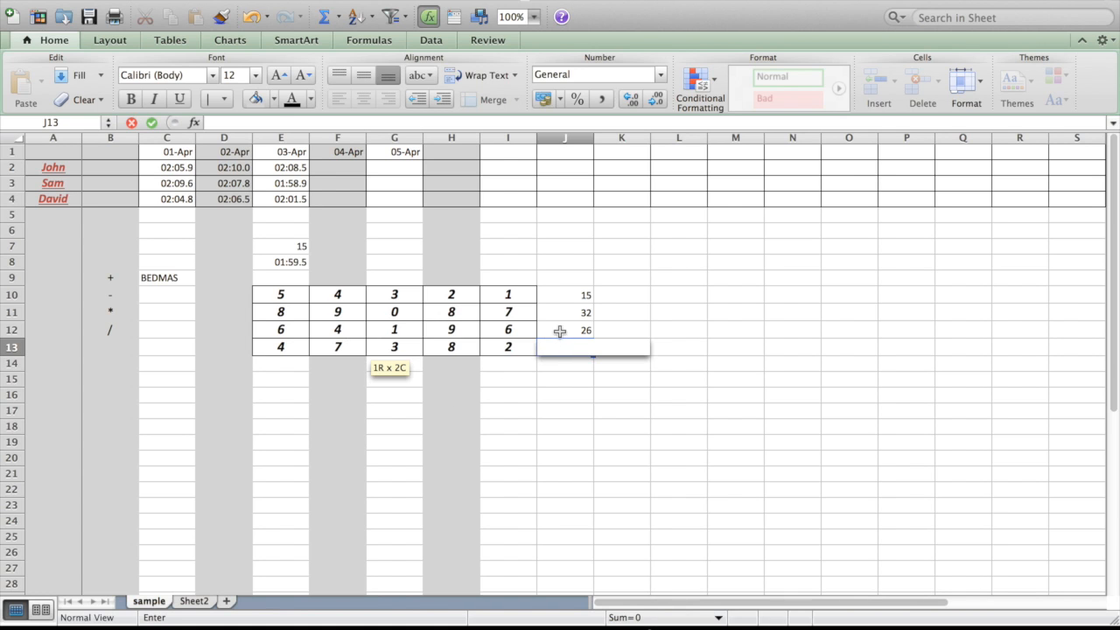
# Fill the SUM formula from J12 down into J13 and compare the formulas of the two cells.
pyautogui.click(560, 329)
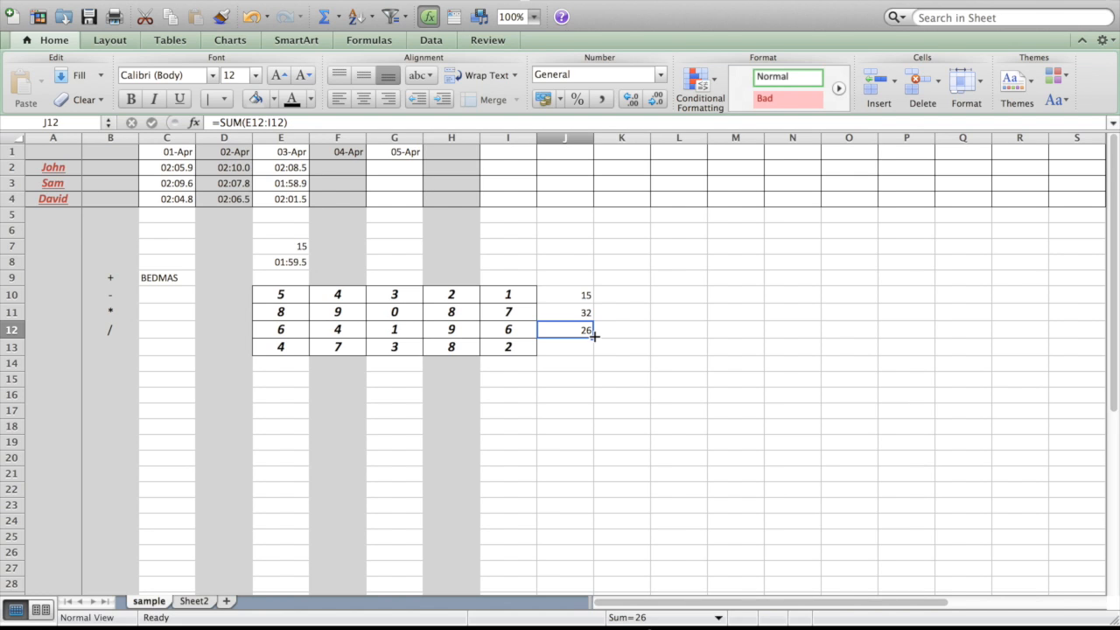
pyautogui.click(594, 335)
pyautogui.moveTo(594, 336)
pyautogui.mouseDown()
pyautogui.moveTo(589, 390)
pyautogui.moveTo(587, 350)
pyautogui.mouseUp()
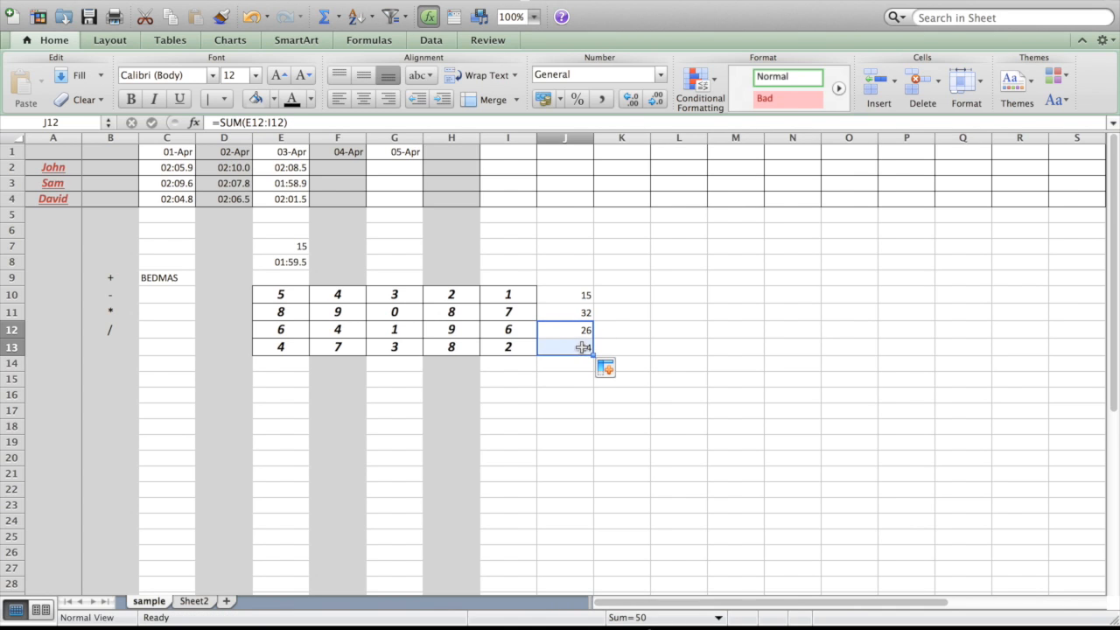
pyautogui.click(580, 345)
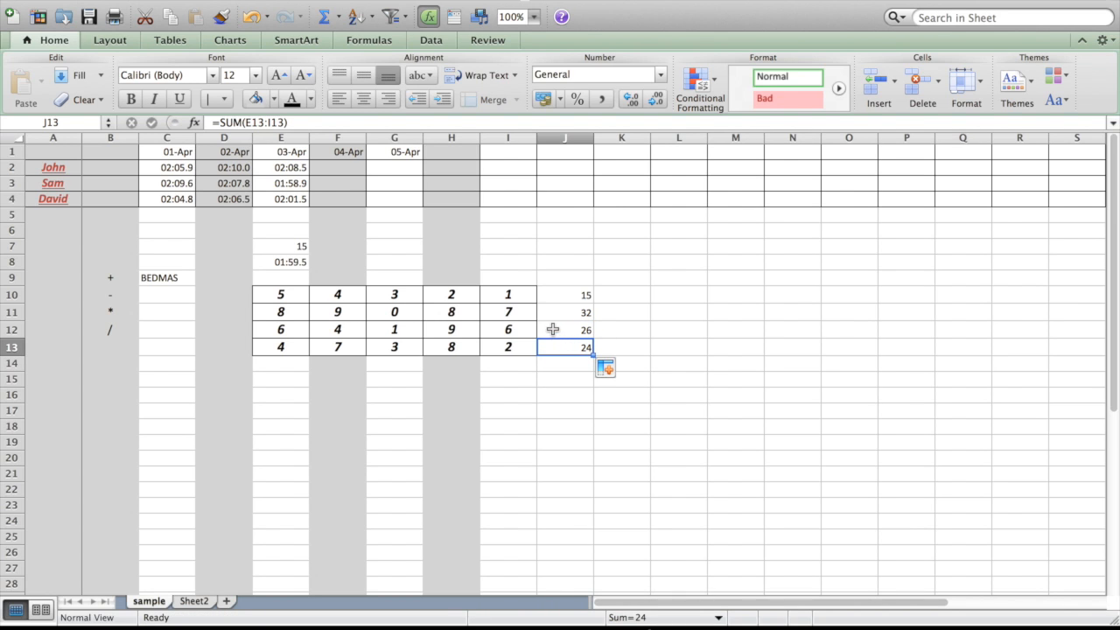
pyautogui.click(551, 329)
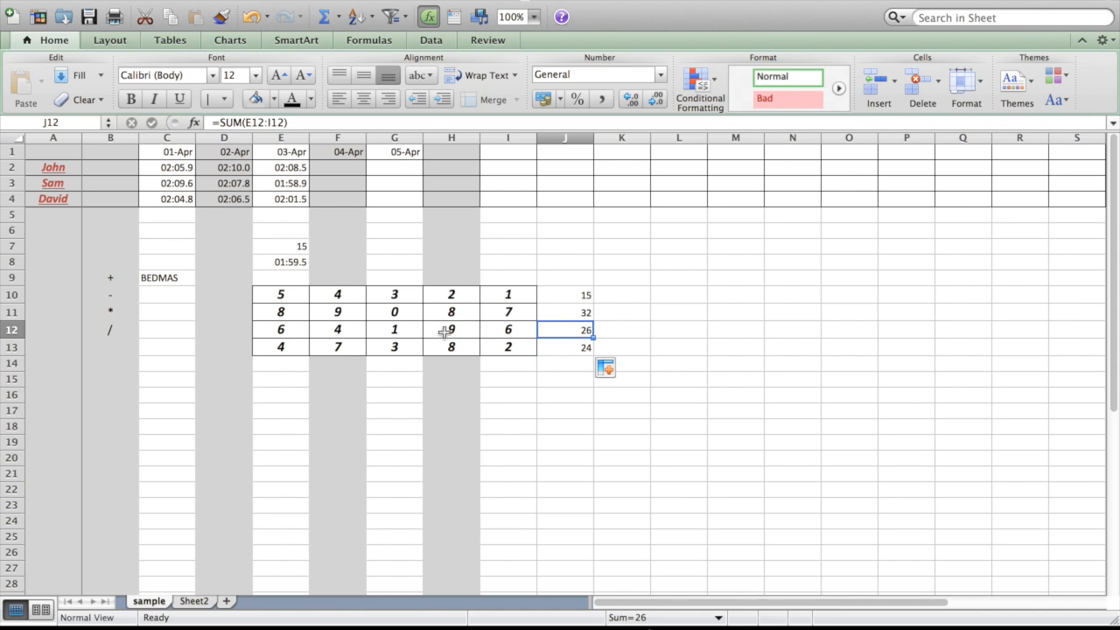
pyautogui.click(561, 346)
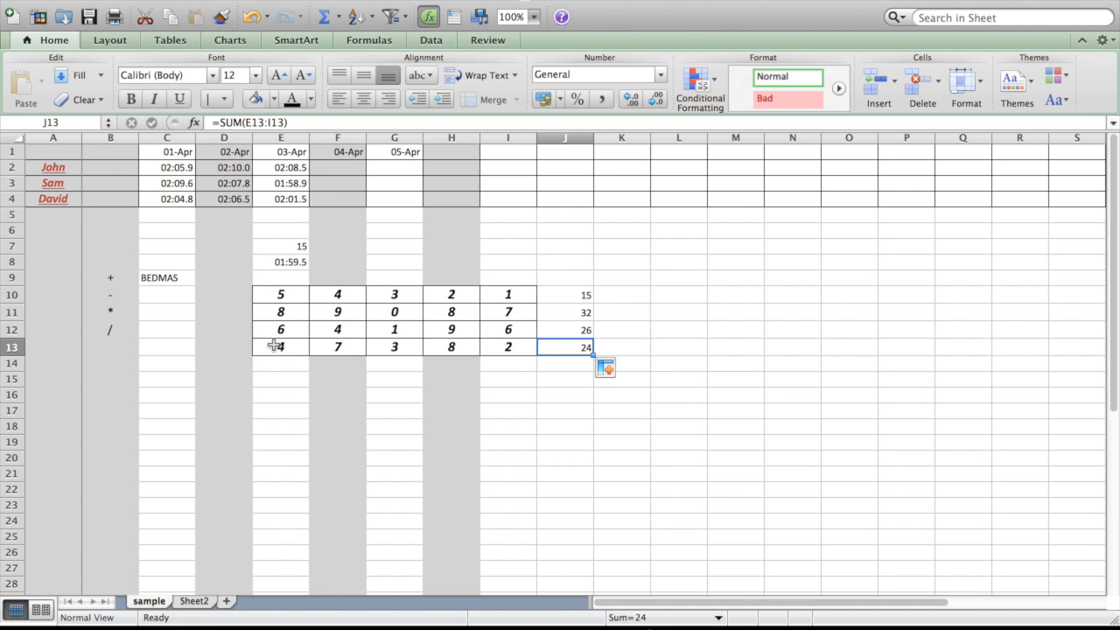
# Fill the SUM formula from J12 up over J11 and J10, and check the formulas in both cells.
pyautogui.click(562, 329)
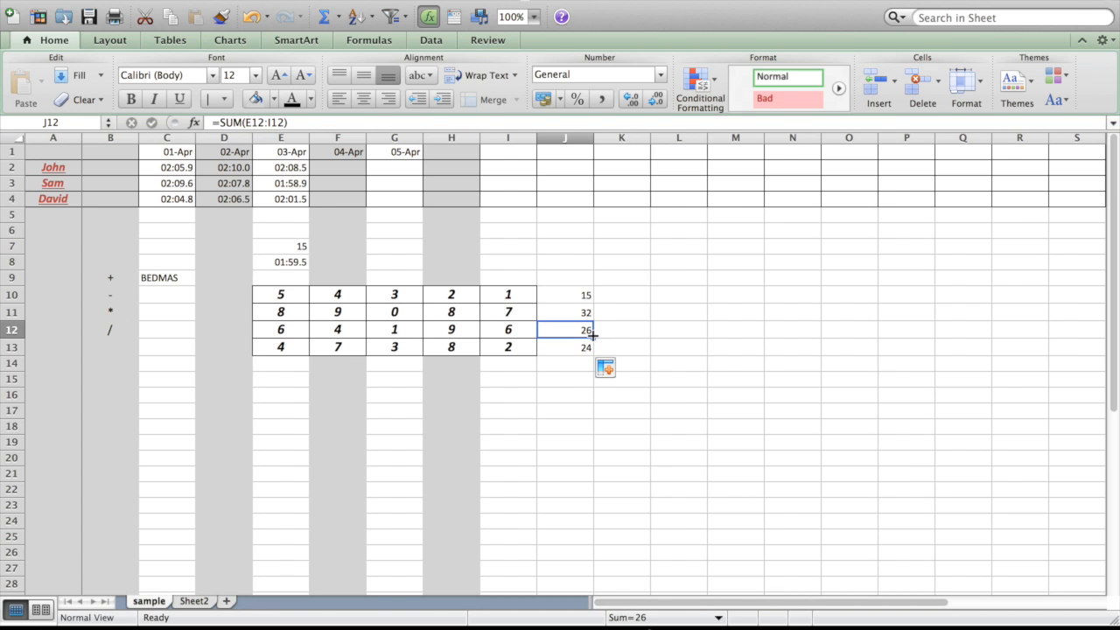
pyautogui.moveTo(592, 335); pyautogui.dragTo(594, 285)
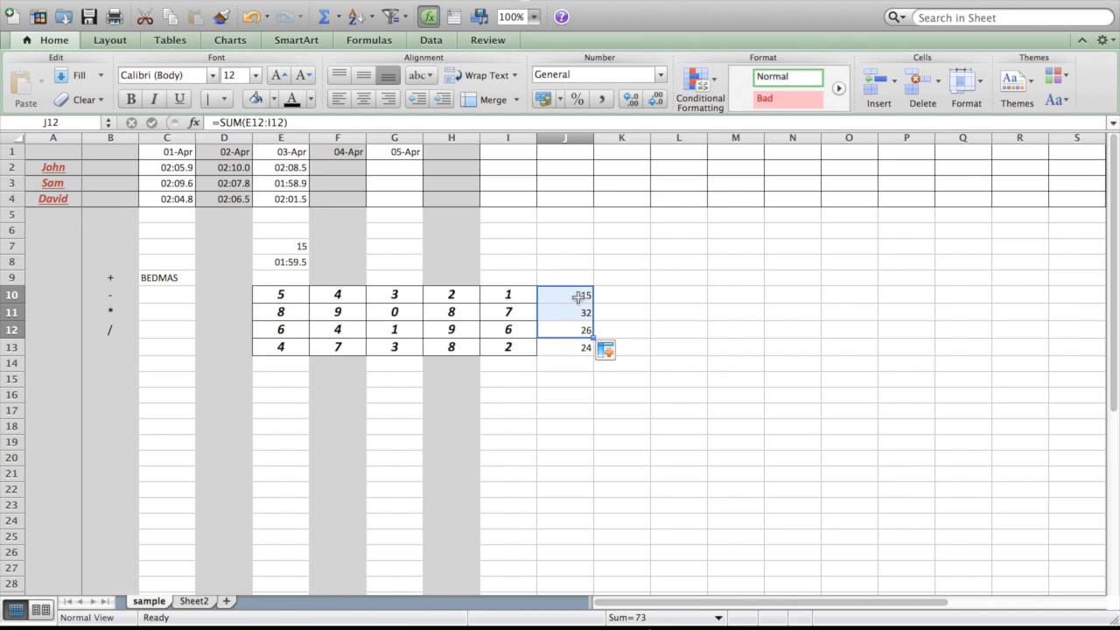
pyautogui.click(580, 294)
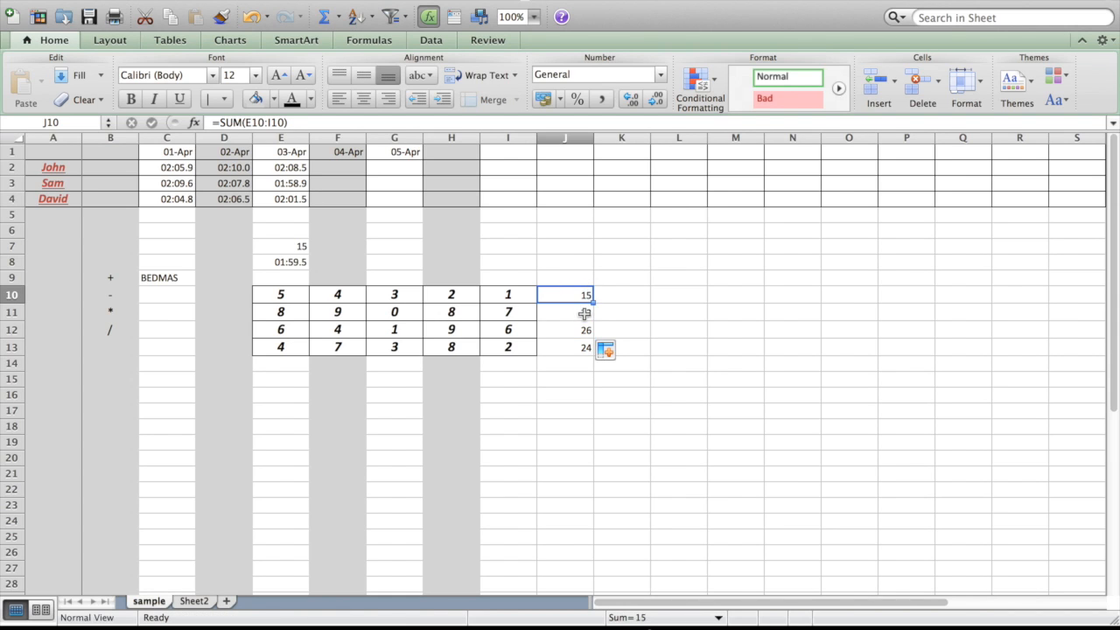
pyautogui.click(584, 313)
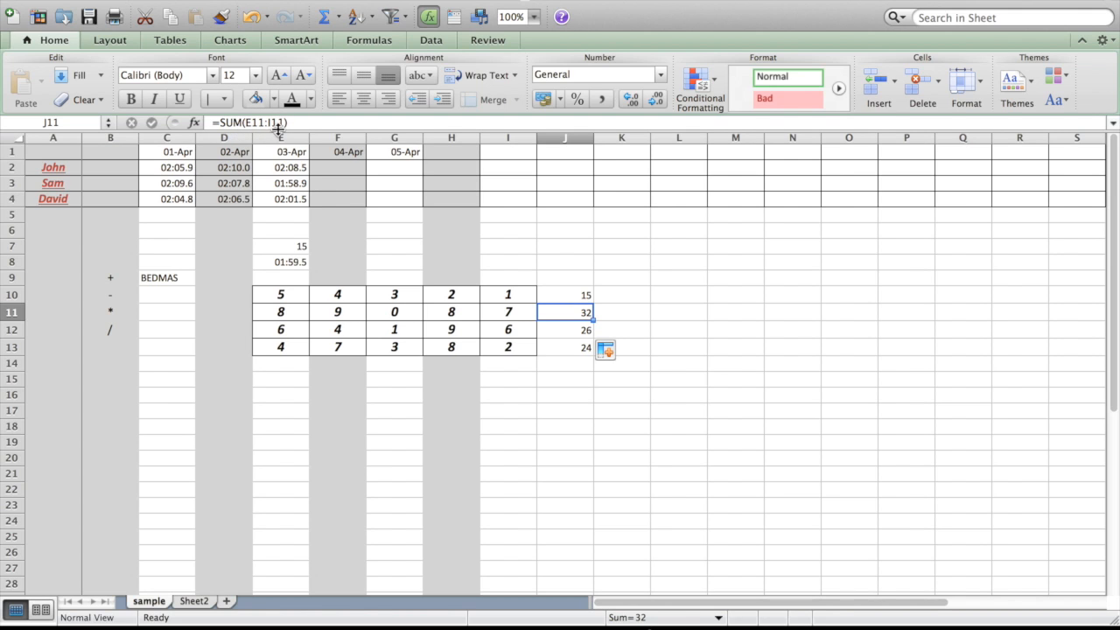
pyautogui.click(558, 295)
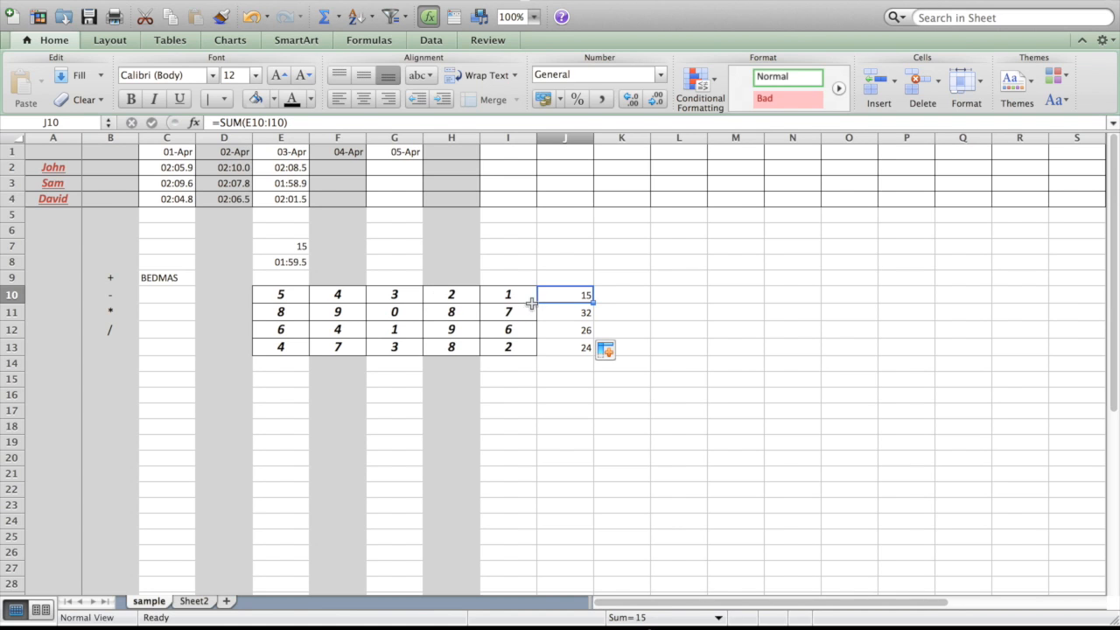
# Change the table value in cell G11 to 5.
pyautogui.click(398, 312)
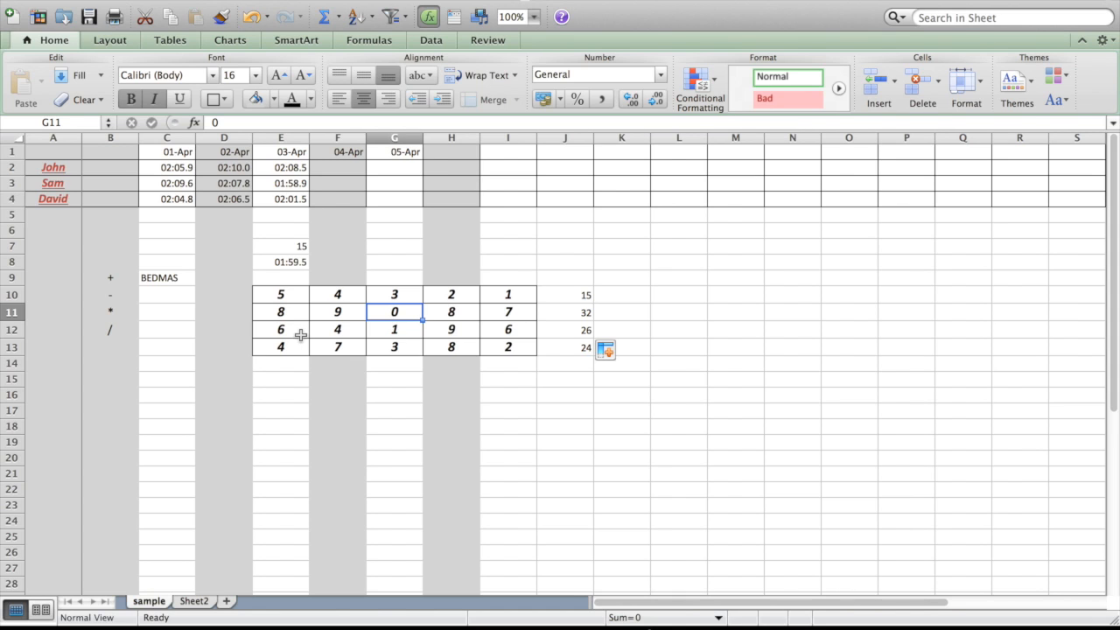
pyautogui.write('5')
pyautogui.press('Return')
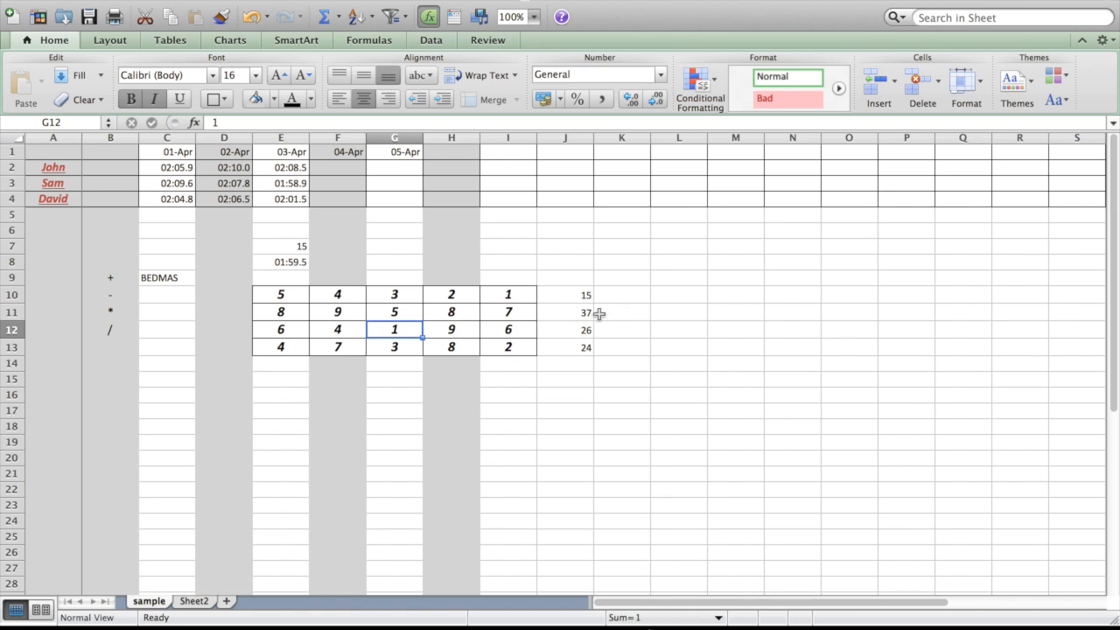
# Enter the numbers 1, 2 and 3 down cells L12 to L14 as the start of a series.
pyautogui.click(695, 332)
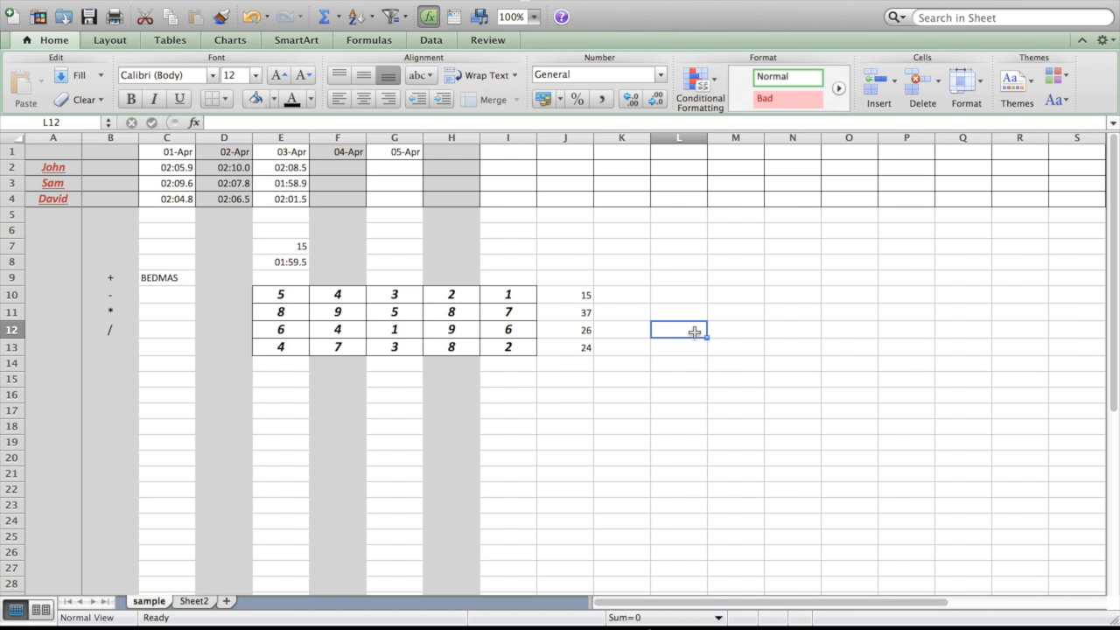
pyautogui.write('1')
pyautogui.press('Return')
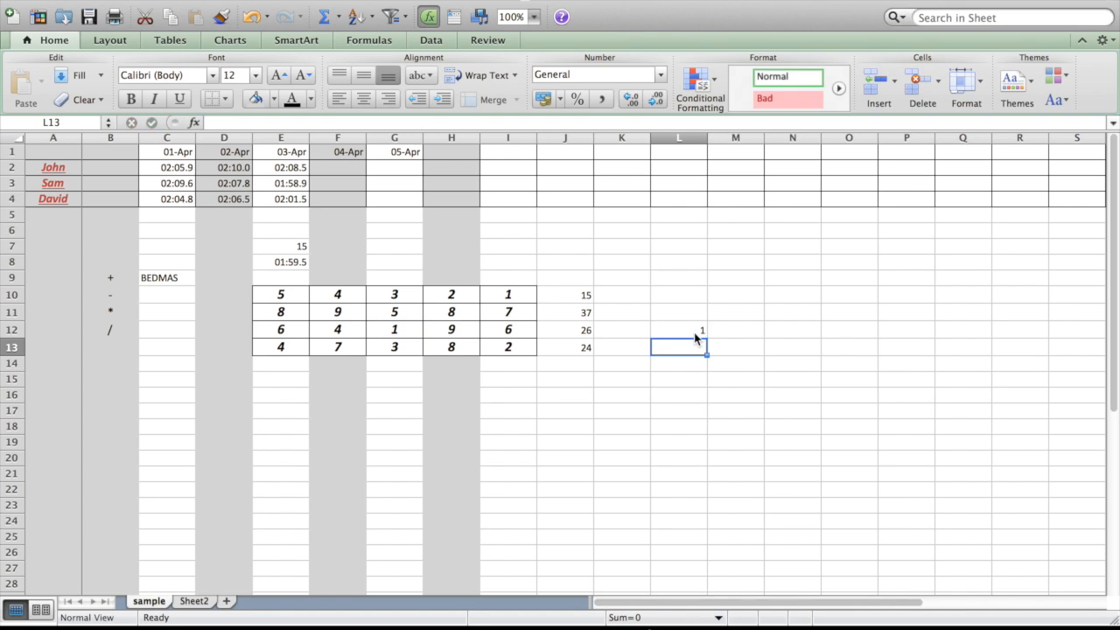
pyautogui.write('2')
pyautogui.press('Return')
pyautogui.write('3')
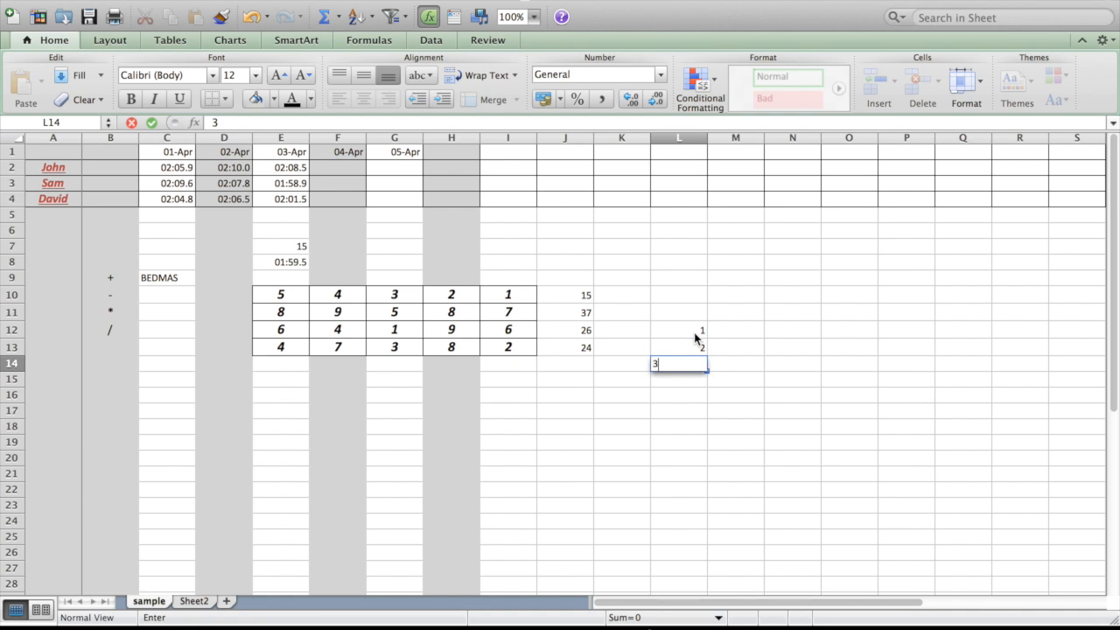
pyautogui.press('Return')
# Extend the 1, 2, 3 series by filling down to 10 in L21 and up to -4 in L7.
pyautogui.moveTo(694, 336); pyautogui.dragTo(706, 371)
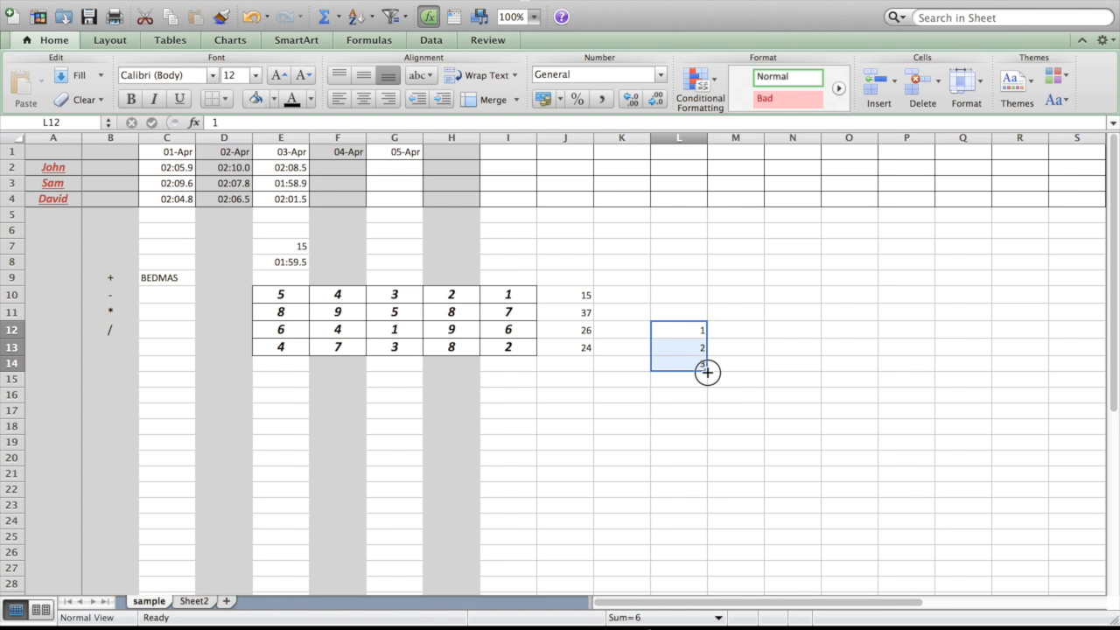
pyautogui.moveTo(707, 372); pyautogui.dragTo(704, 483)
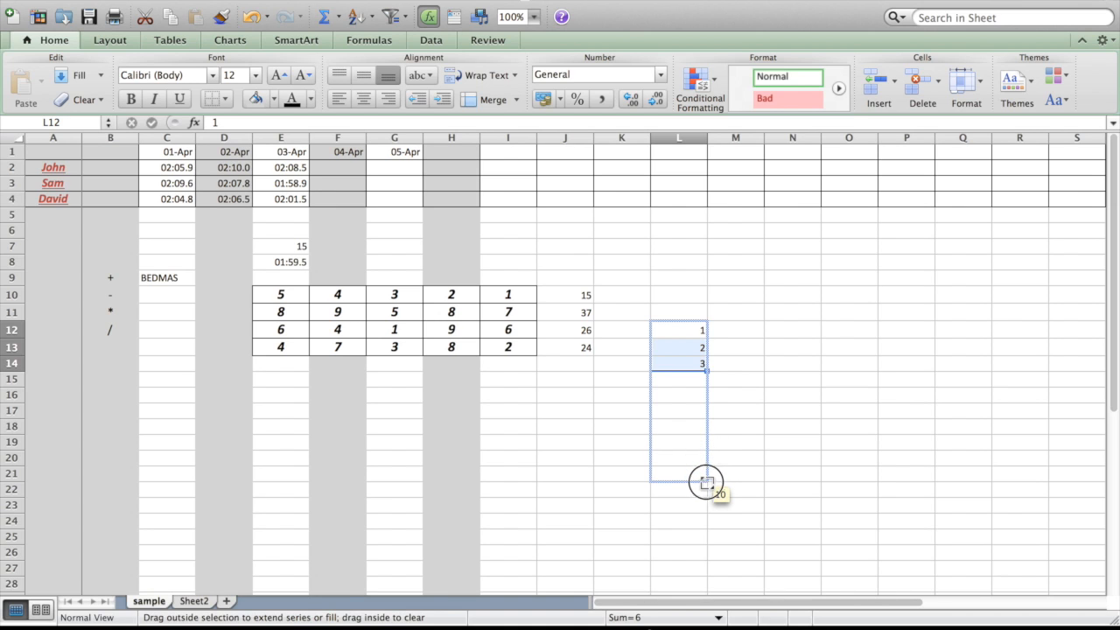
pyautogui.moveTo(704, 483); pyautogui.dragTo(705, 482)
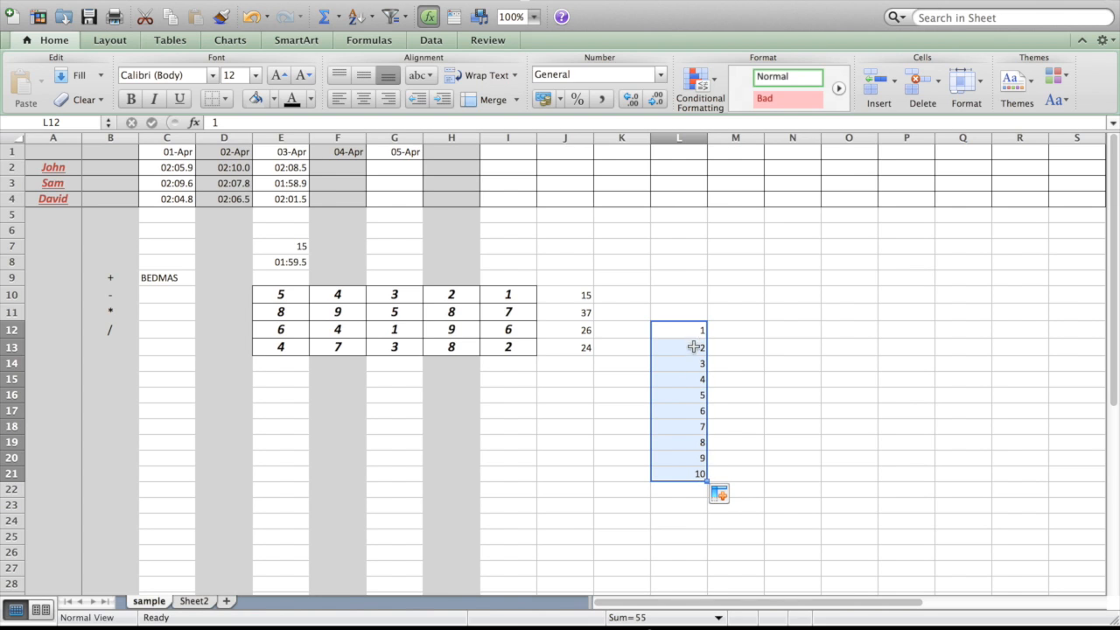
pyautogui.moveTo(687, 330); pyautogui.dragTo(700, 244)
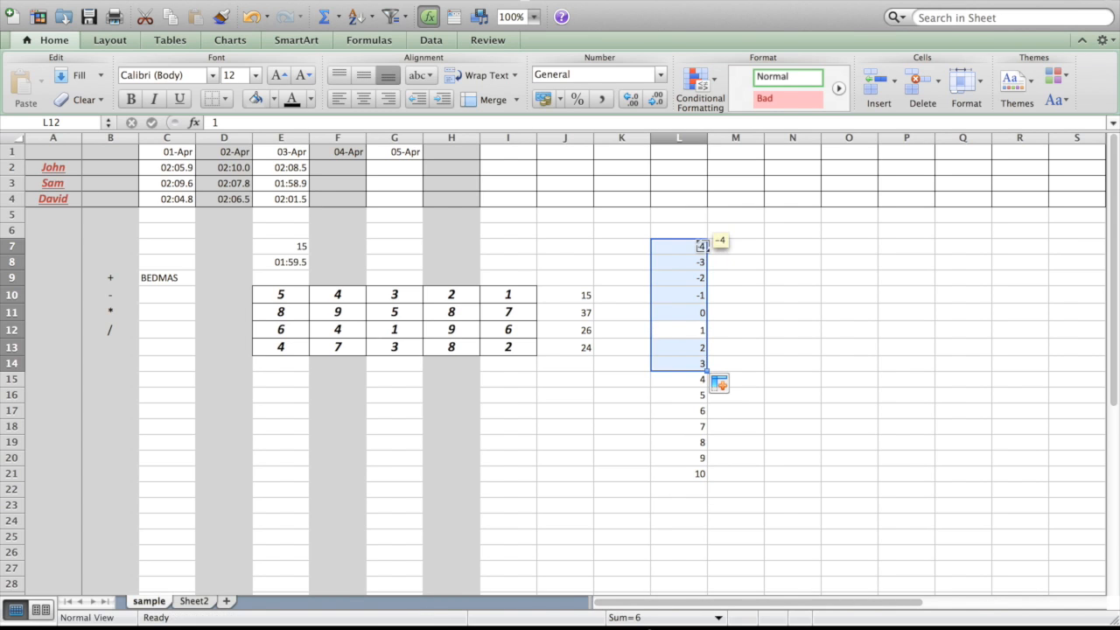
# Enter 5 in cell M12 and 10 in cell M13 to start a series in steps of five.
pyautogui.click(739, 328)
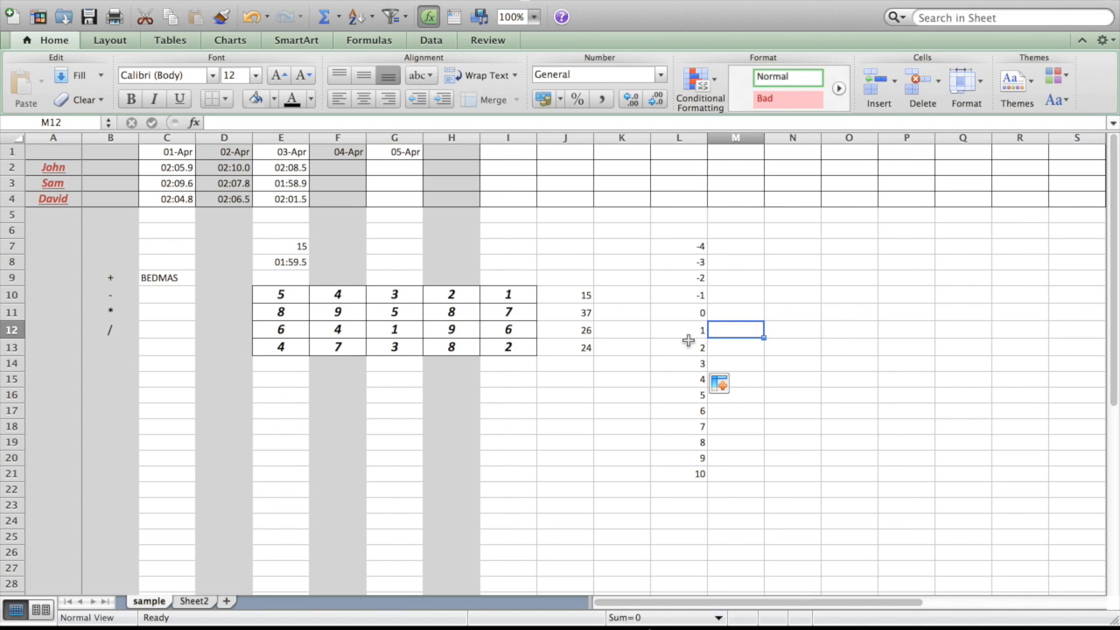
pyautogui.write('5')
pyautogui.press('Return')
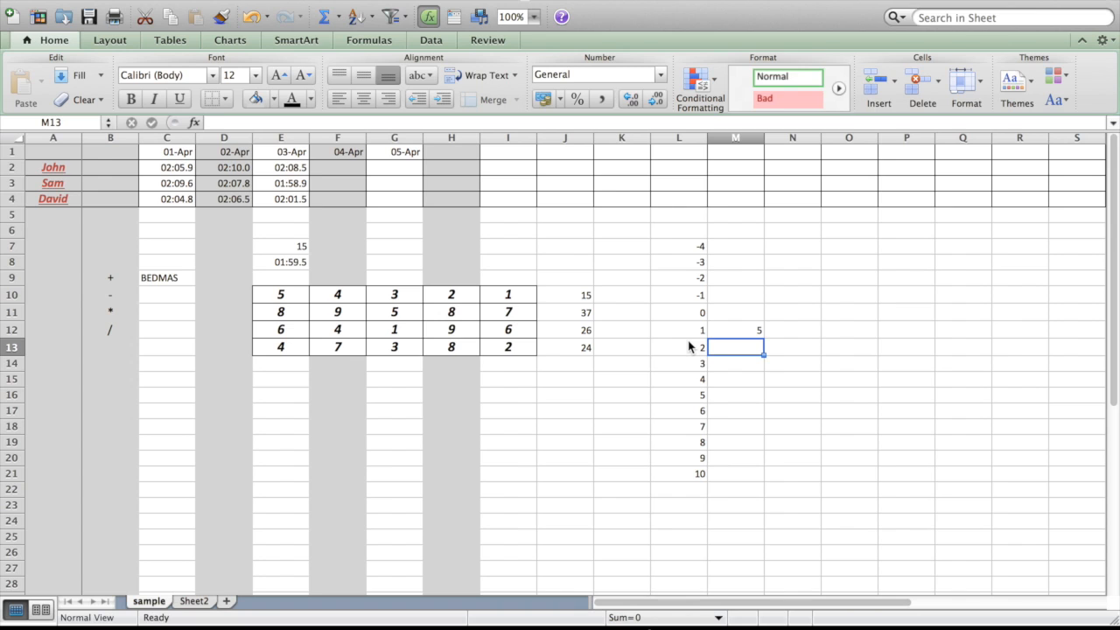
pyautogui.write('10')
pyautogui.press('Return')
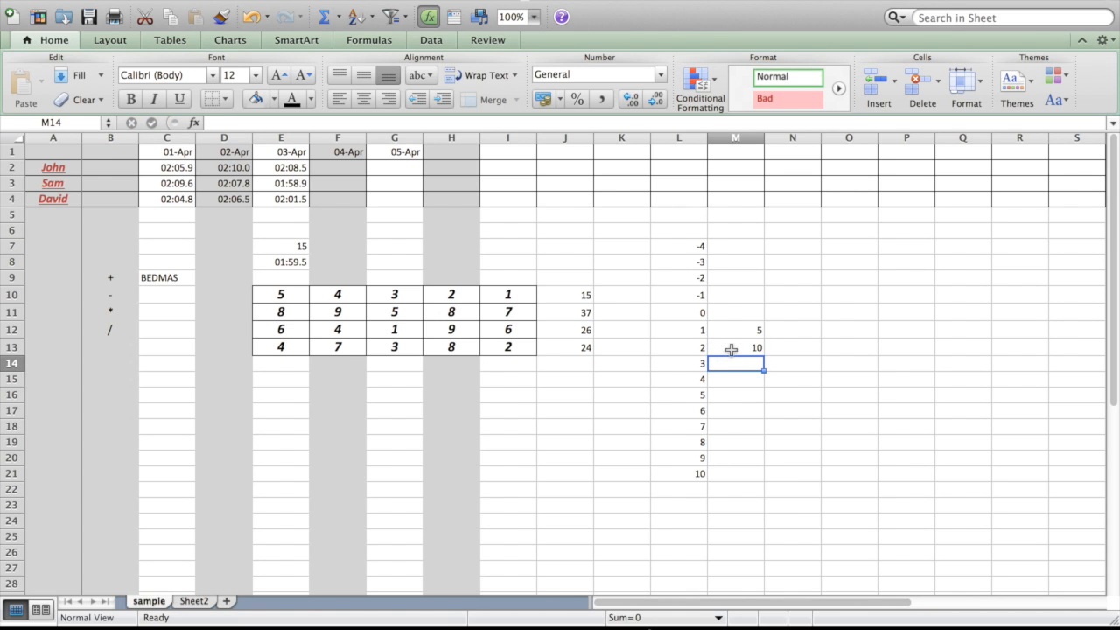
# Extend the 5, 10 series by filling down to 50 in M21 and up to -20 in M7.
pyautogui.moveTo(750, 328); pyautogui.dragTo(764, 482)
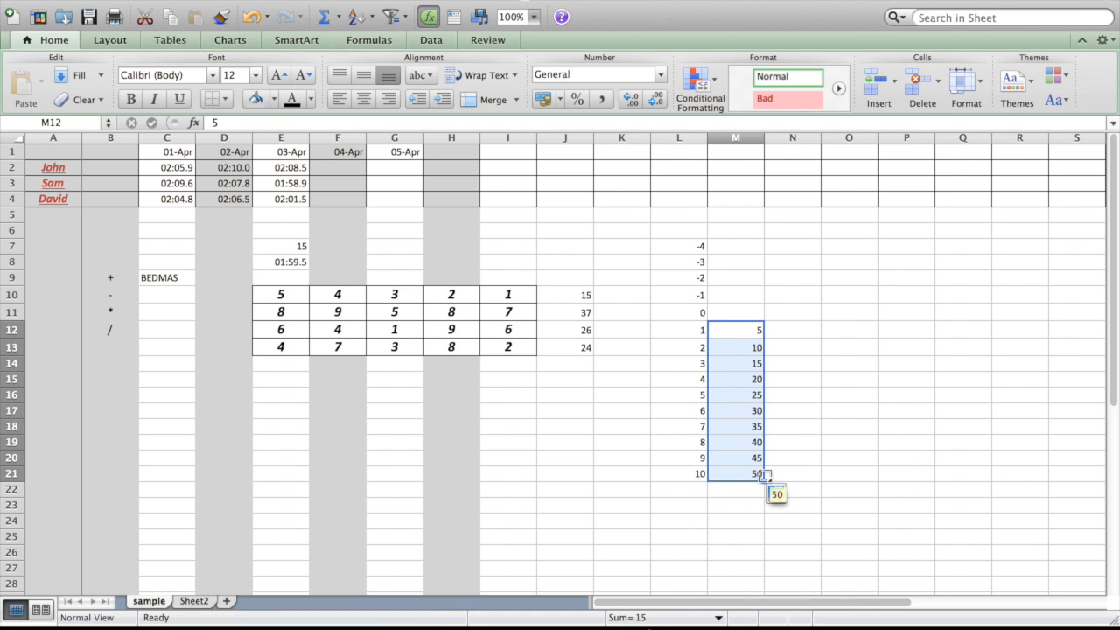
pyautogui.click(754, 332)
pyautogui.moveTo(754, 332); pyautogui.dragTo(763, 246)
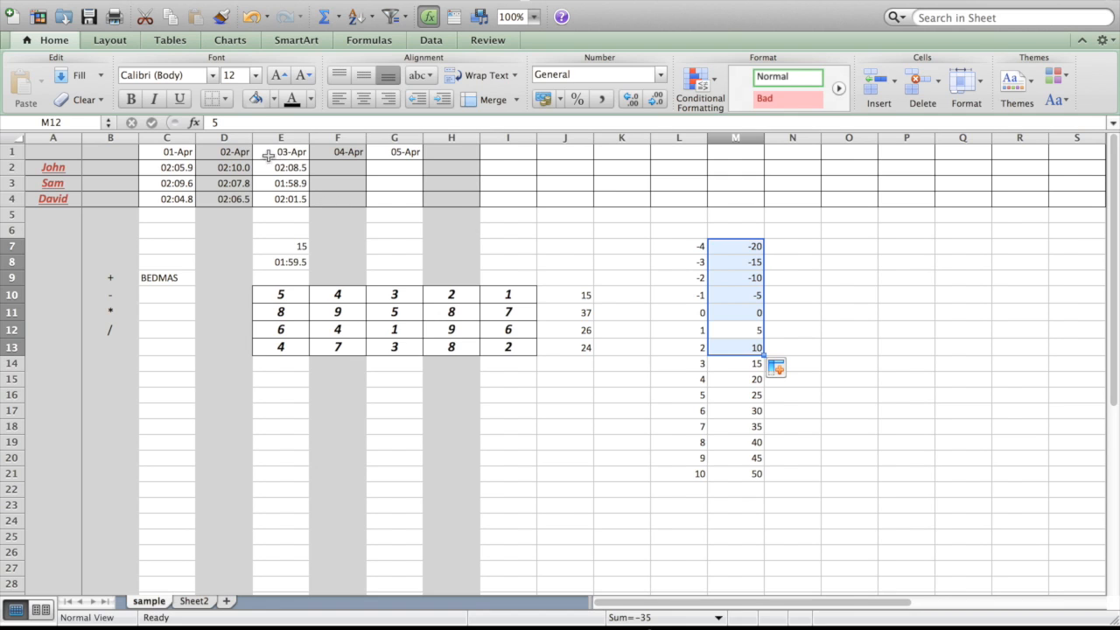
# Extend the dates 03-Apr to 05-Apr in E1:G1 across row 1 up to 10-Apr in L1.
pyautogui.moveTo(282, 154); pyautogui.dragTo(379, 155)
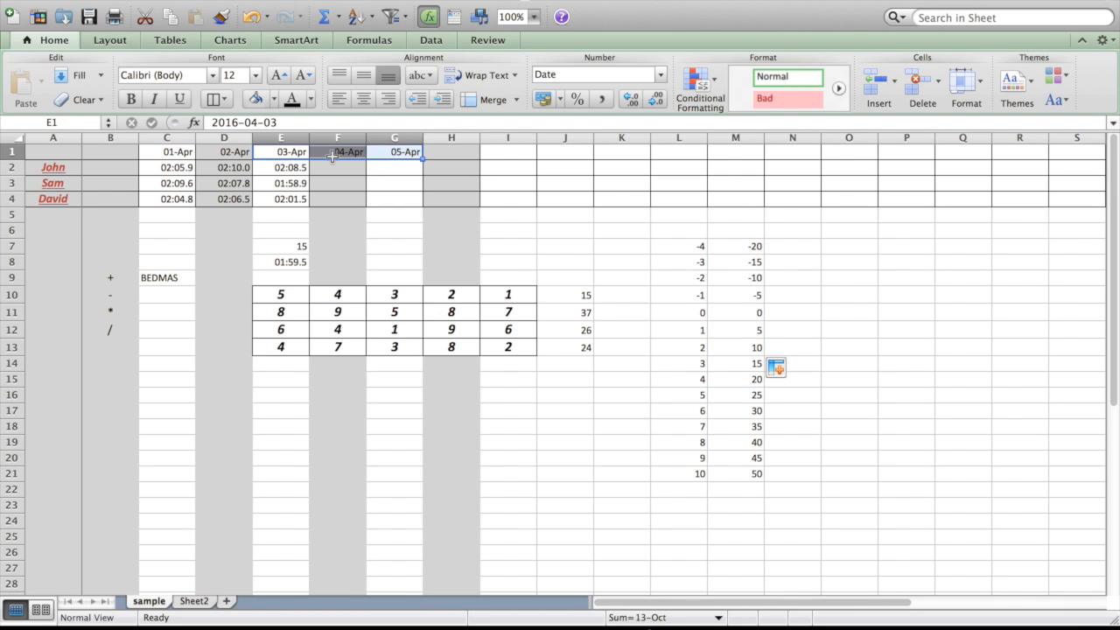
pyautogui.moveTo(423, 159); pyautogui.dragTo(981, 170)
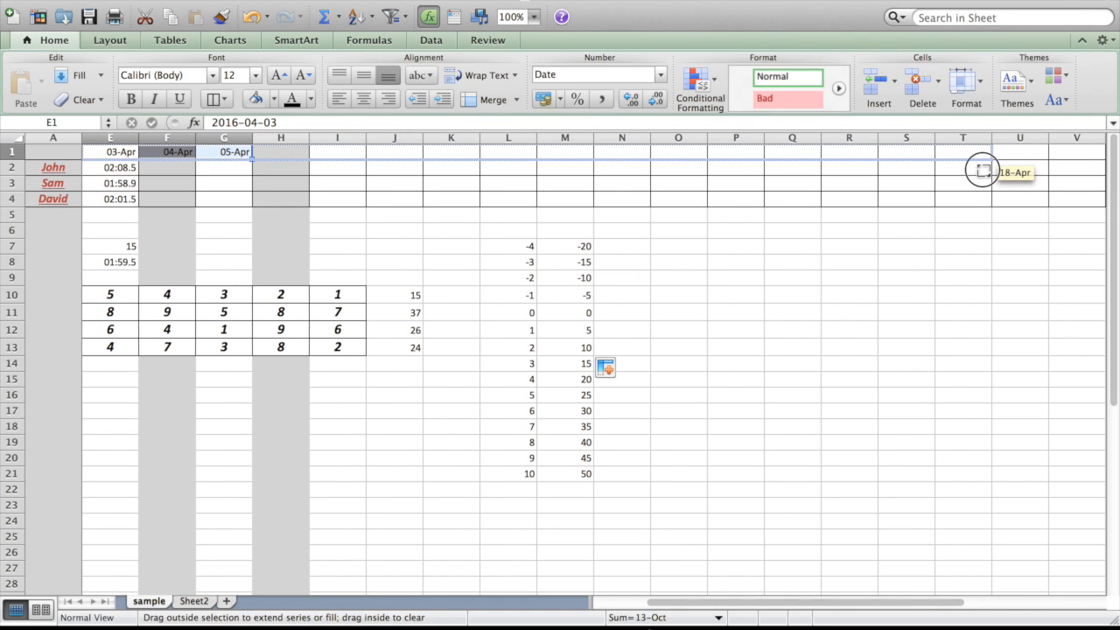
pyautogui.moveTo(981, 171); pyautogui.dragTo(530, 158)
pyautogui.hscroll(-2, 415, 190)
pyautogui.hscroll(-1, 415, 190)
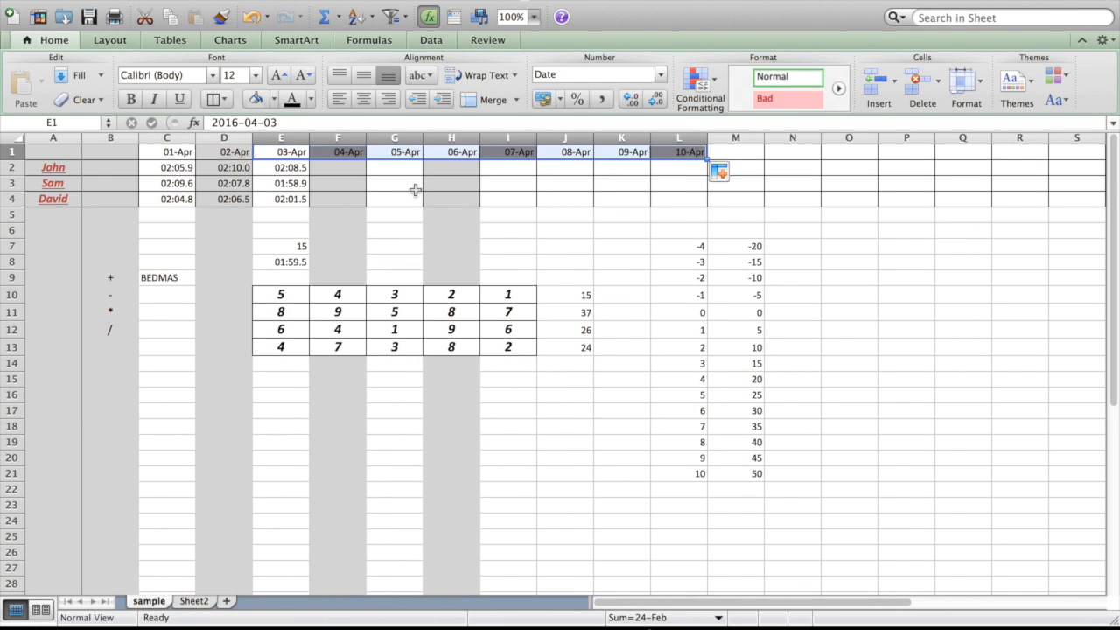
pyautogui.click(343, 196)
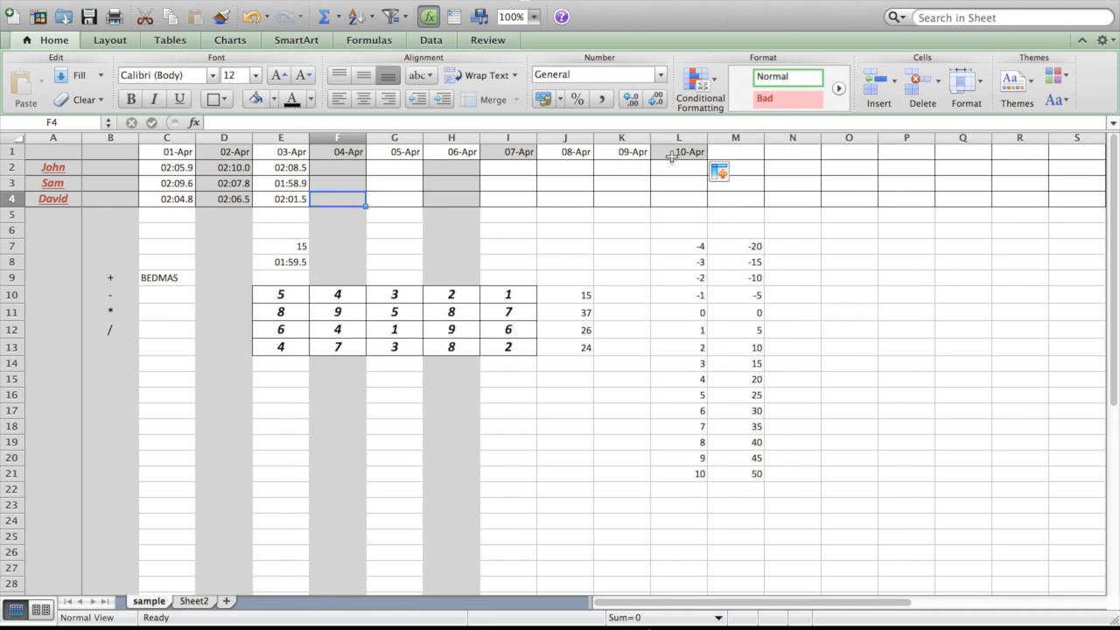
# Extend the dates 01-Apr and 02-Apr in C1:D1 backwards to fill 31-Mar in cell B1.
pyautogui.click(193, 152)
pyautogui.moveTo(193, 152); pyautogui.dragTo(216, 154)
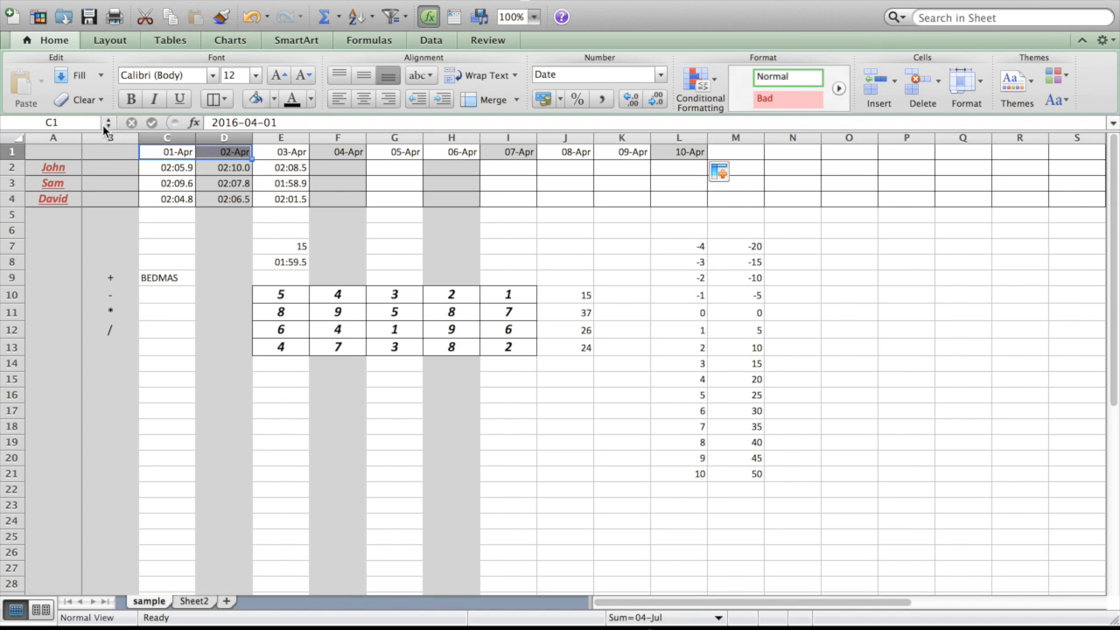
pyautogui.moveTo(252, 160); pyautogui.dragTo(99, 155)
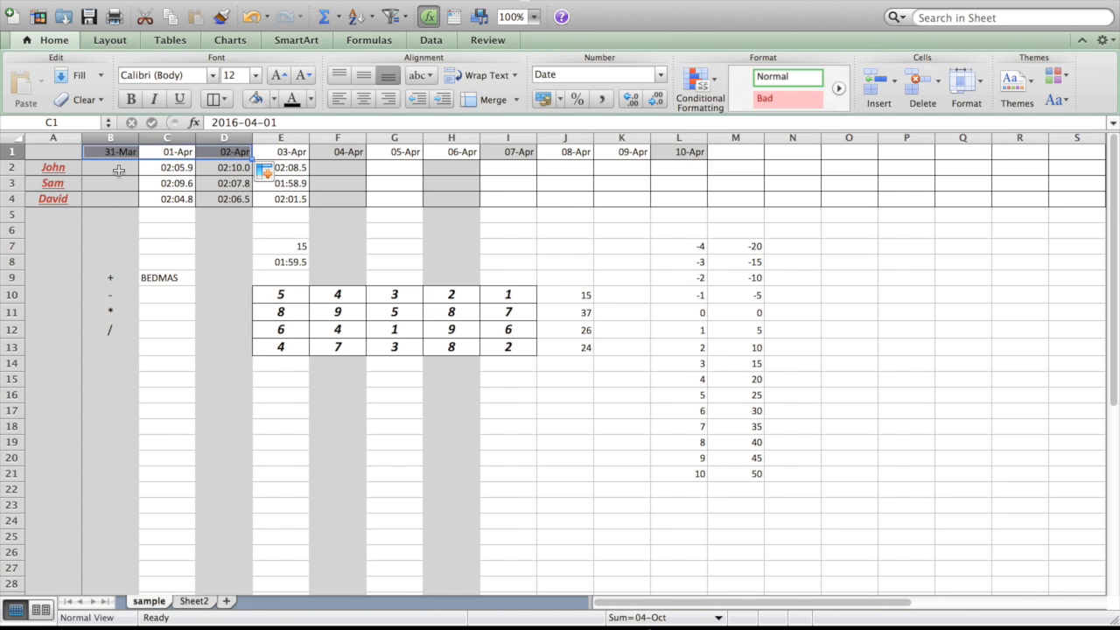
pyautogui.click(118, 171)
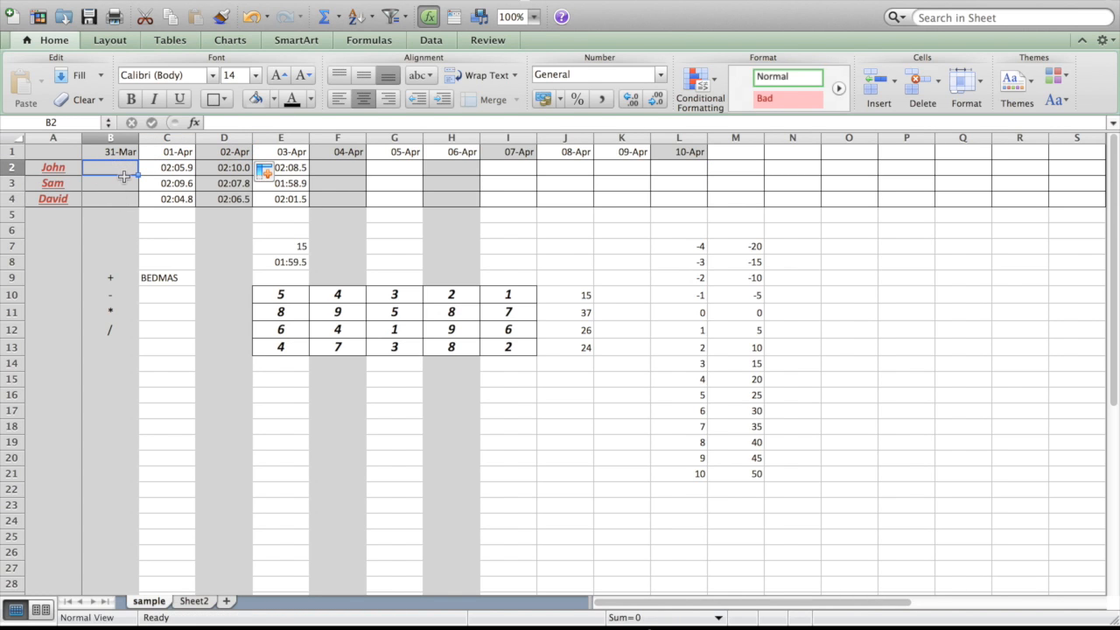
# Enter the label Attendees in cell E18 and the number 5 in E19 below it.
pyautogui.press('super+c')
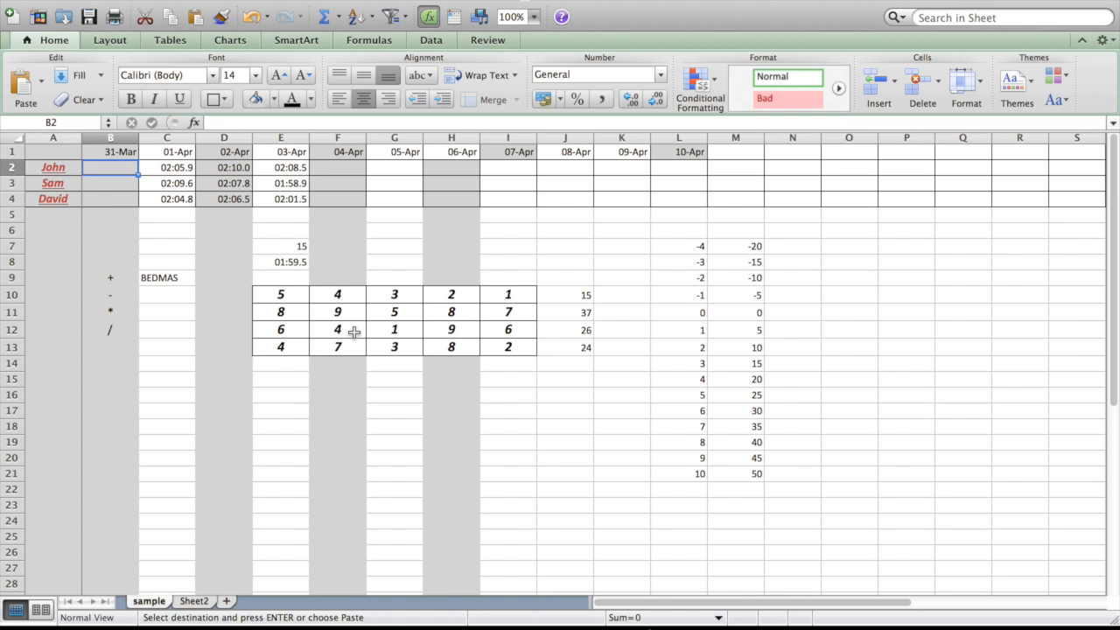
pyautogui.click(262, 426)
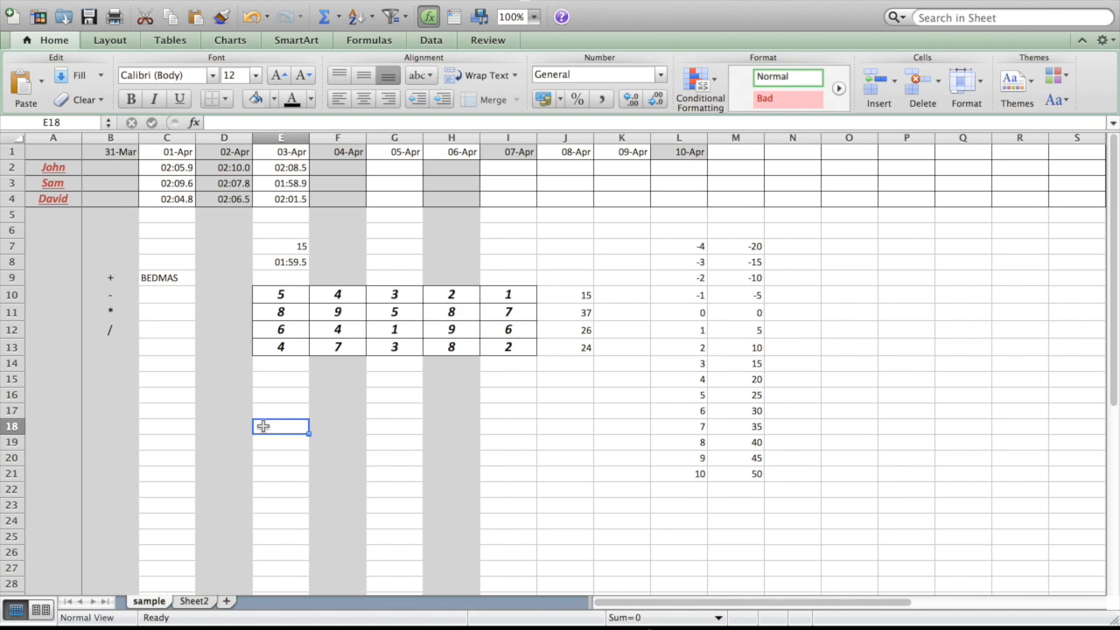
pyautogui.write('Atten')
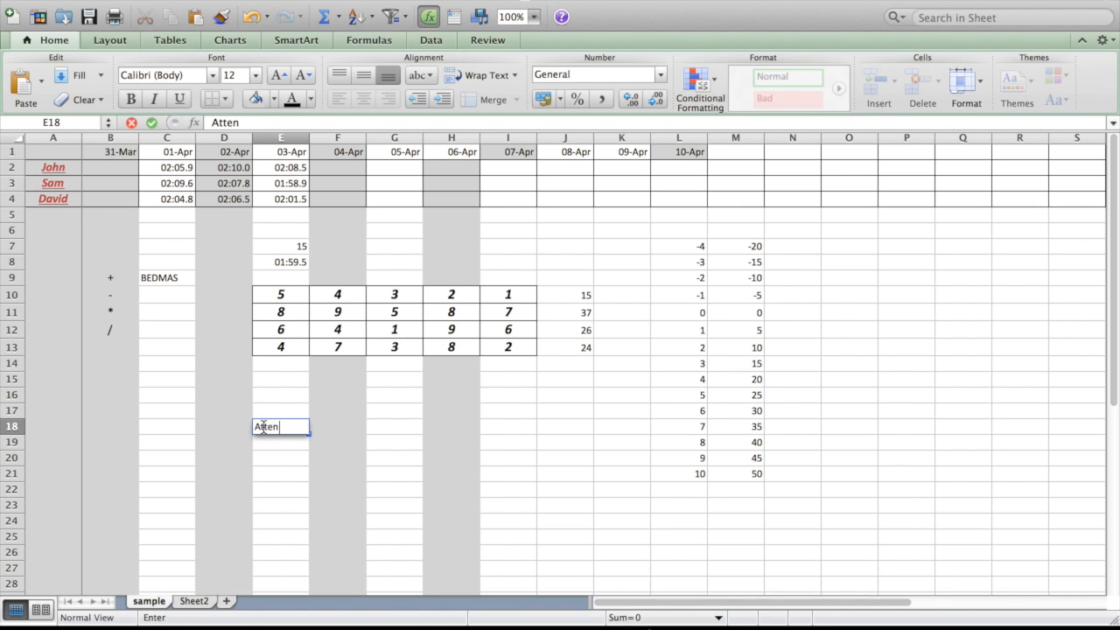
pyautogui.write('dees')
pyautogui.press('Return')
pyautogui.write('5')
pyautogui.press('Return')
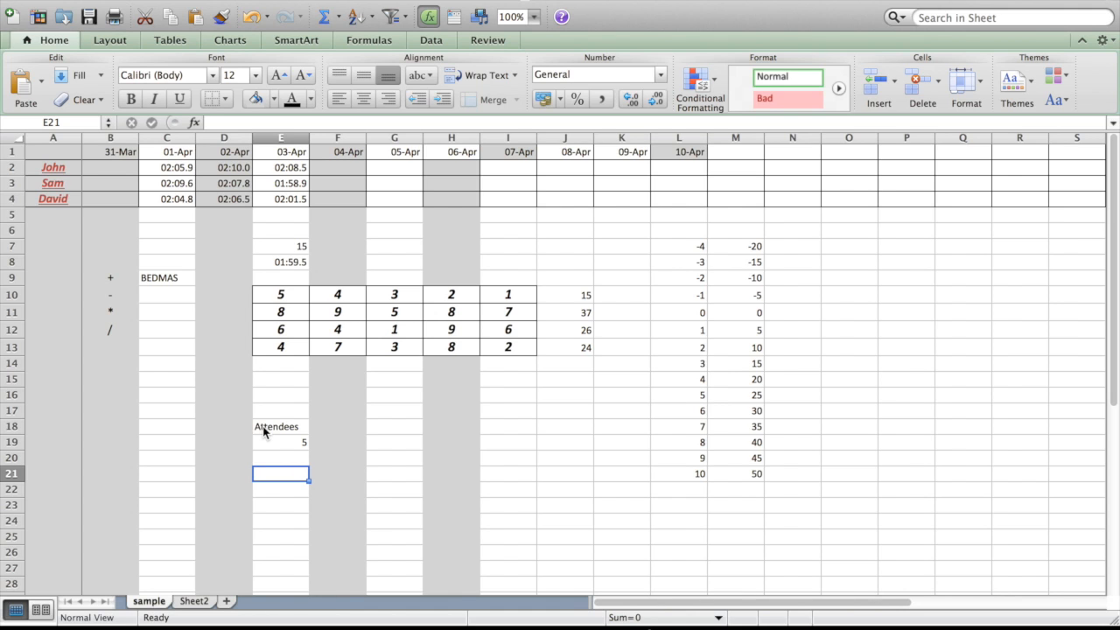
# Paste the copied Registration, Travel and Accommodation cost table at E21 and widen columns E and F to fit its contents.
pyautogui.press('super+v')
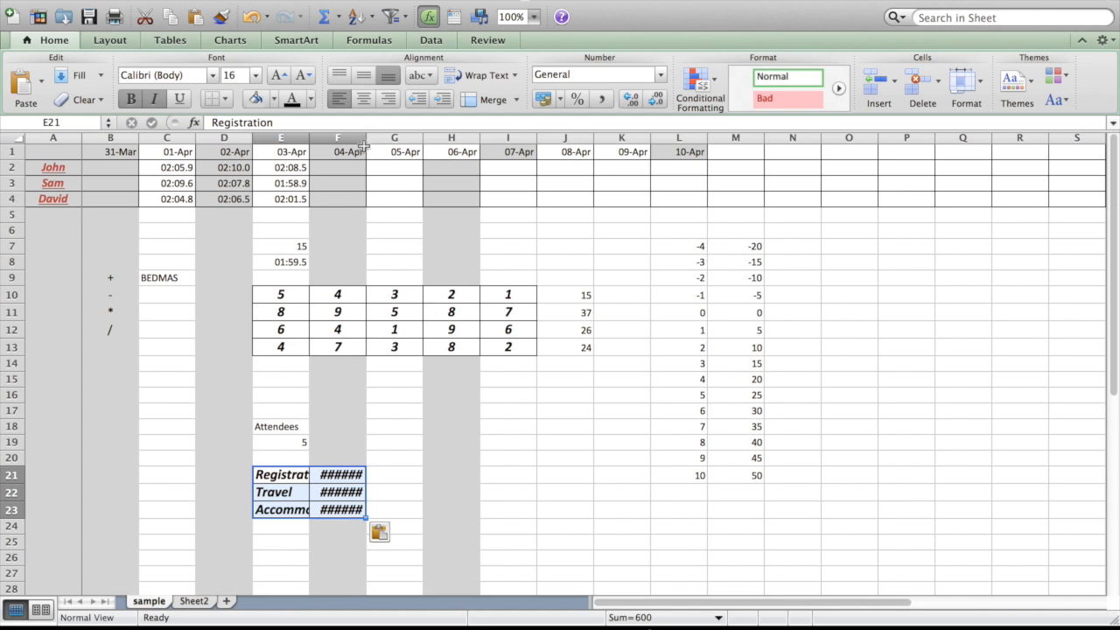
pyautogui.moveTo(363, 140); pyautogui.dragTo(391, 138)
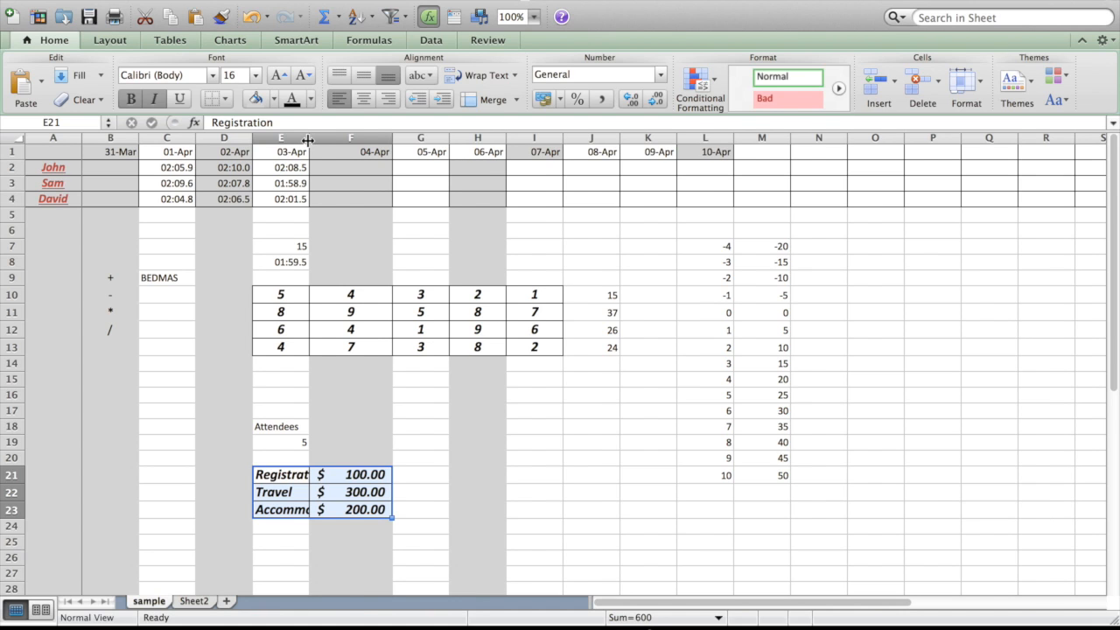
pyautogui.doubleClick(308, 140)
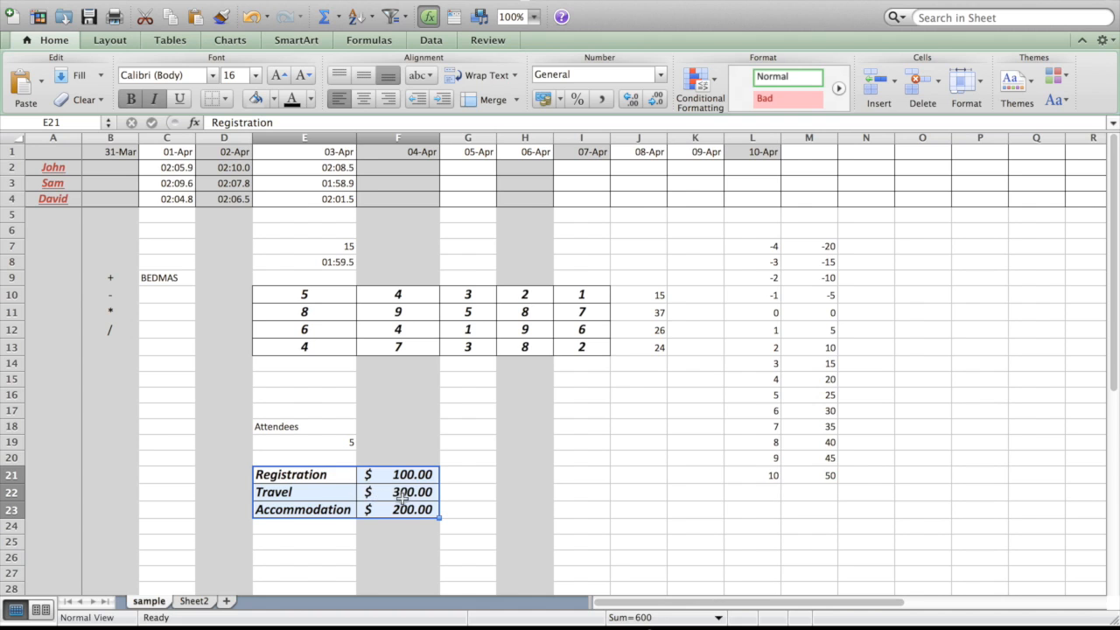
# Add a Total label in E24 and sum the three costs in F24 with =sum(F21:F23).
pyautogui.click(333, 526)
pyautogui.write('Total')
pyautogui.press('Return')
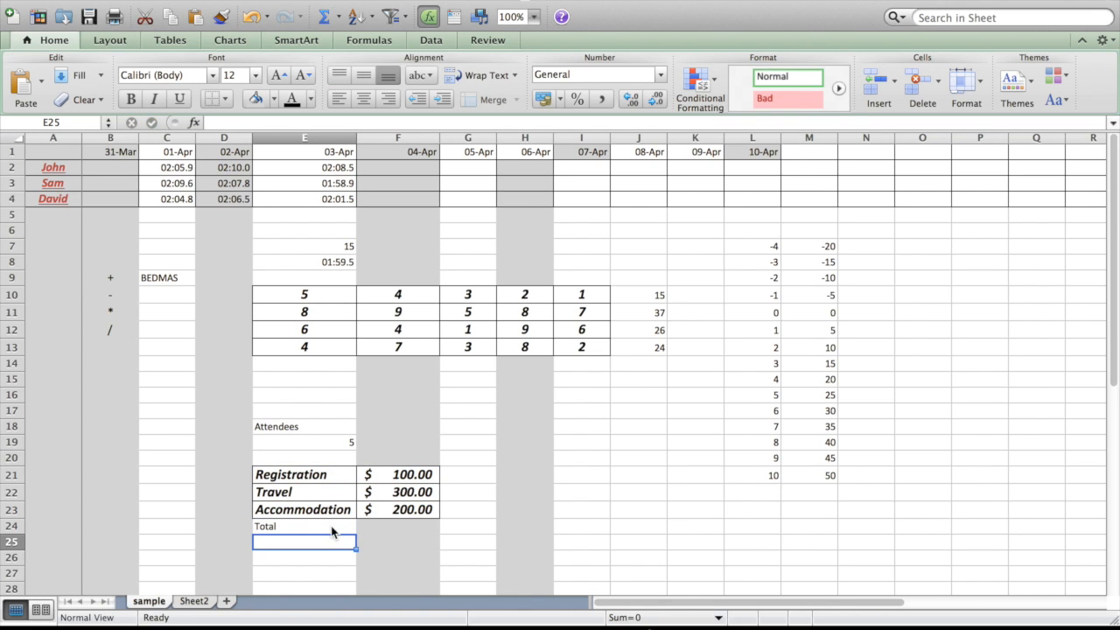
pyautogui.click(387, 525)
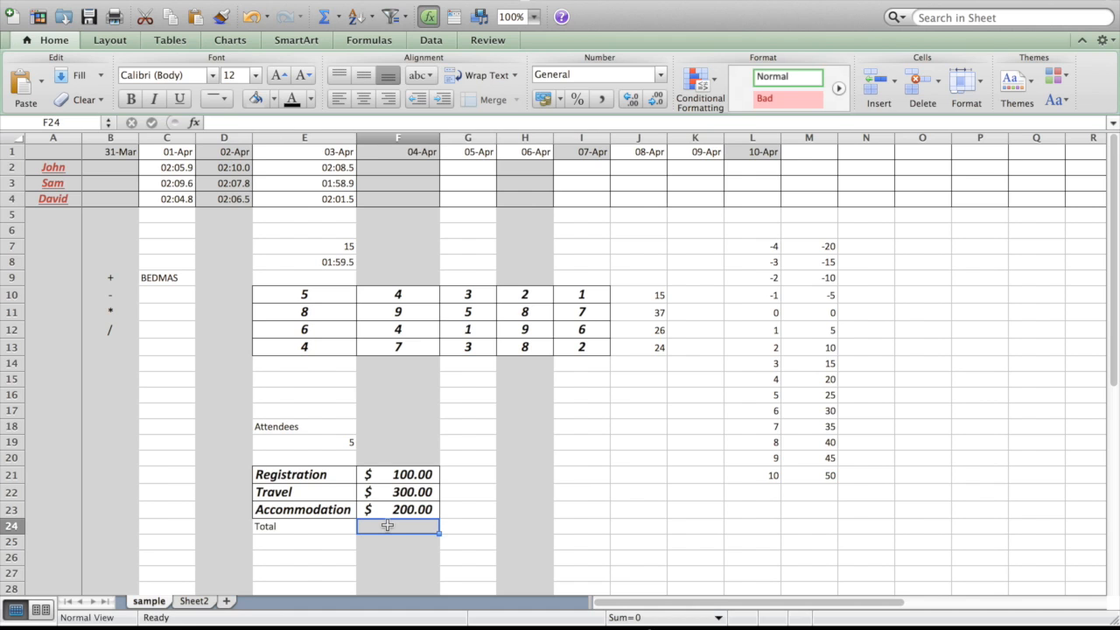
pyautogui.write('=sum(')
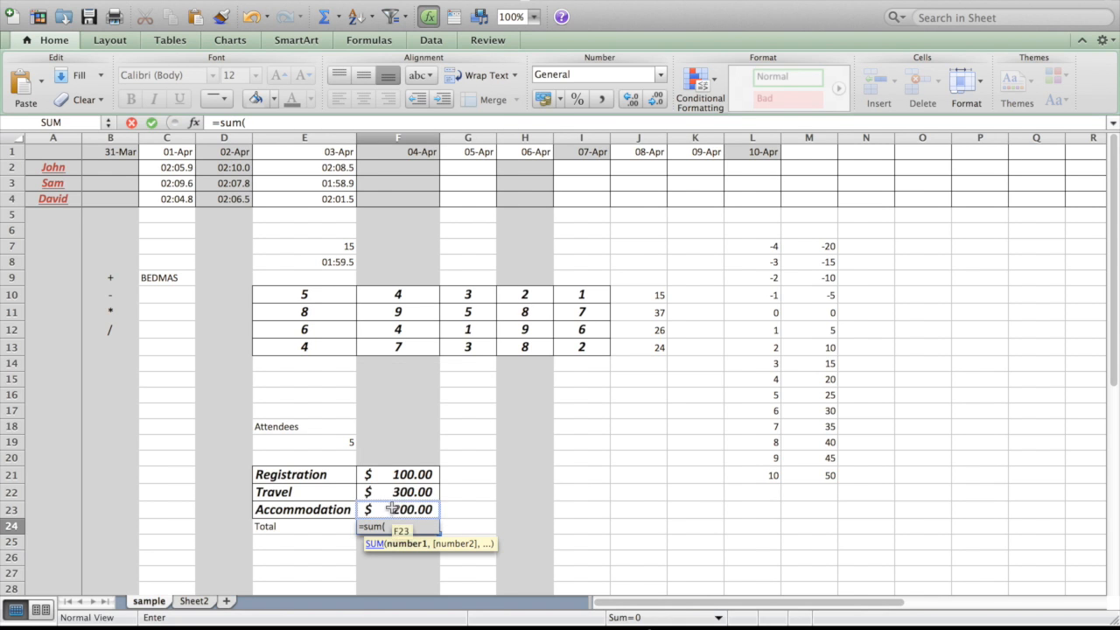
pyautogui.moveTo(395, 473); pyautogui.dragTo(399, 515)
pyautogui.write(')')
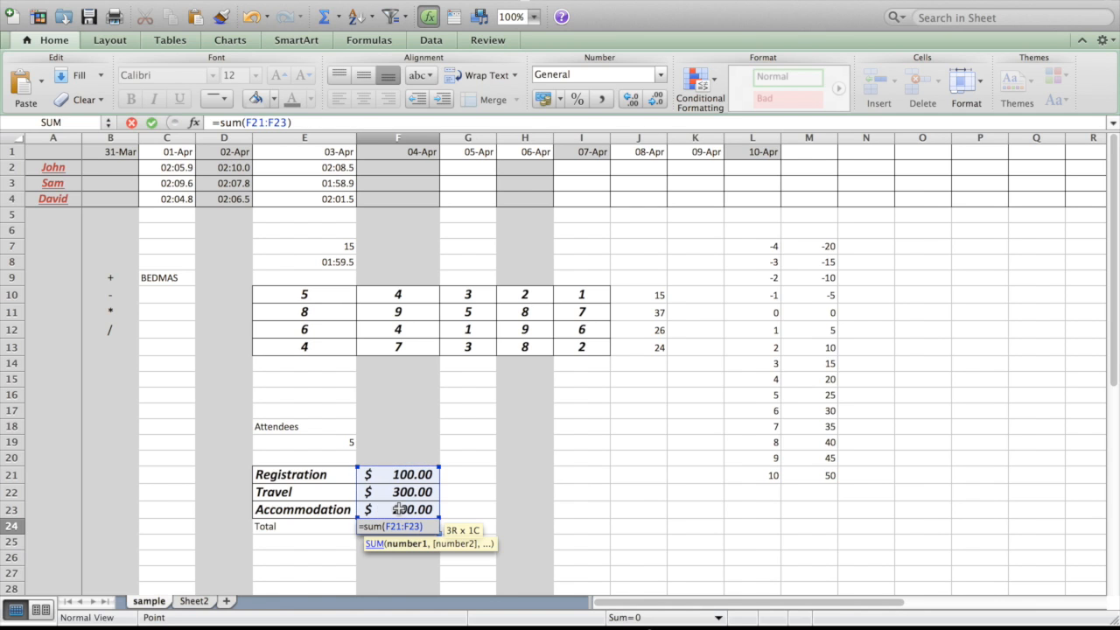
pyautogui.press('Return')
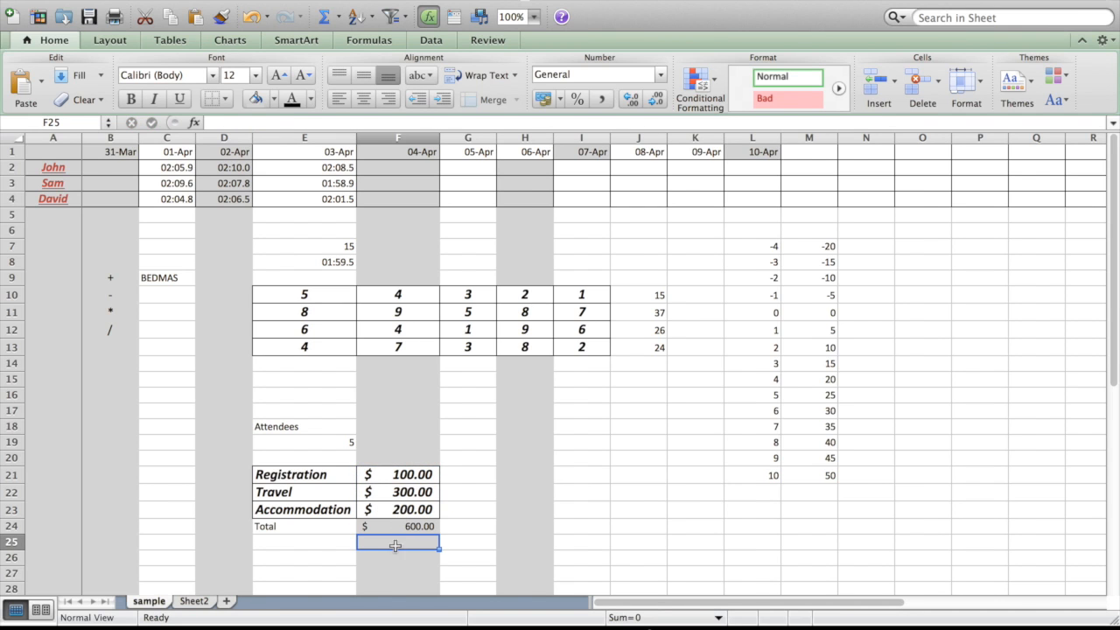
# Add the label Total per person in E25 and divide the total by the attendees in F25 with =F24/E19.
pyautogui.doubleClick(340, 543)
pyautogui.write('Total per person')
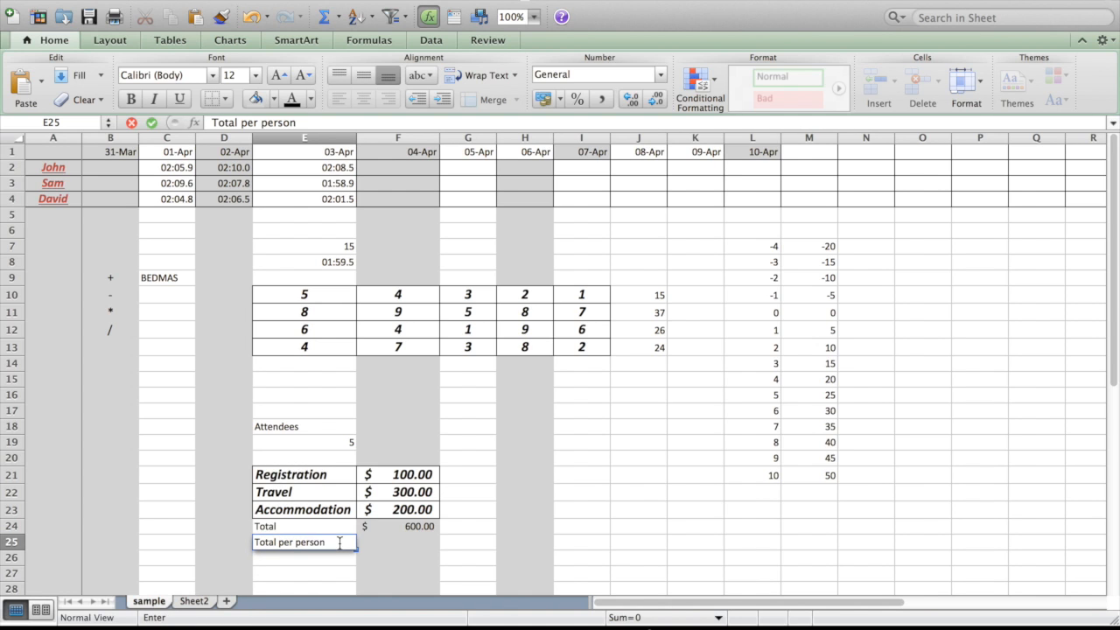
pyautogui.press('Tab')
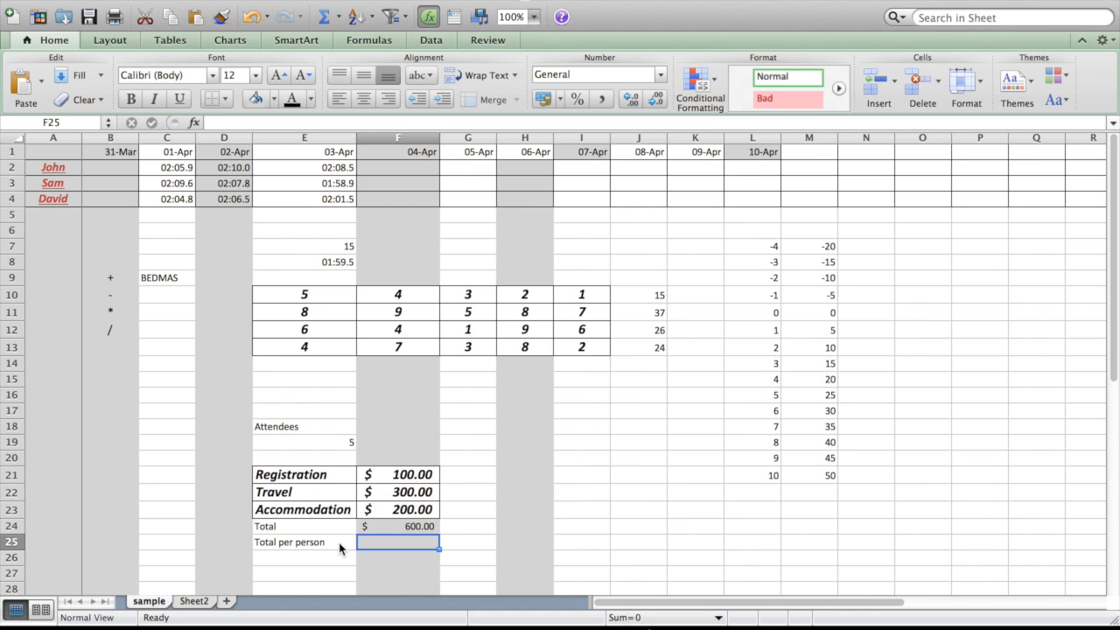
pyautogui.write('=')
pyautogui.click(367, 529)
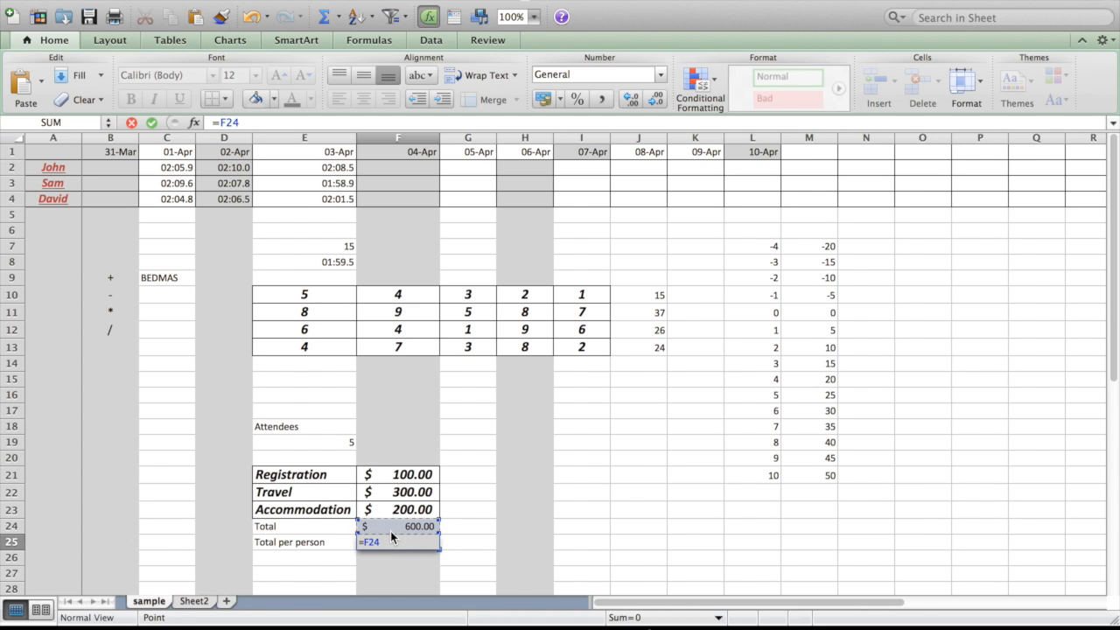
pyautogui.write('/')
pyautogui.click(339, 444)
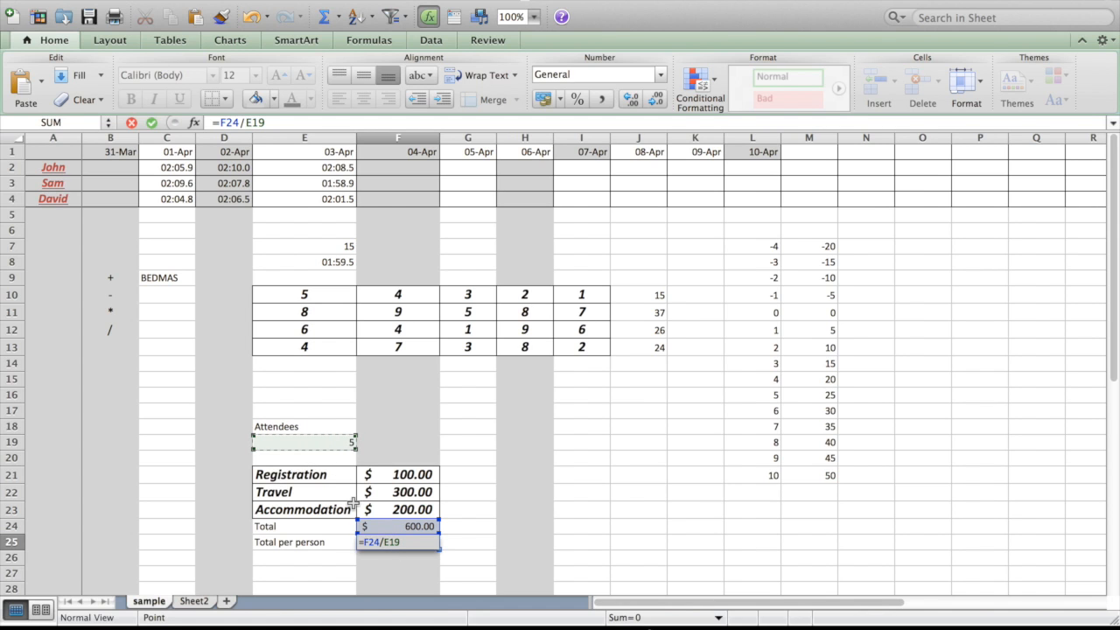
pyautogui.press('Return')
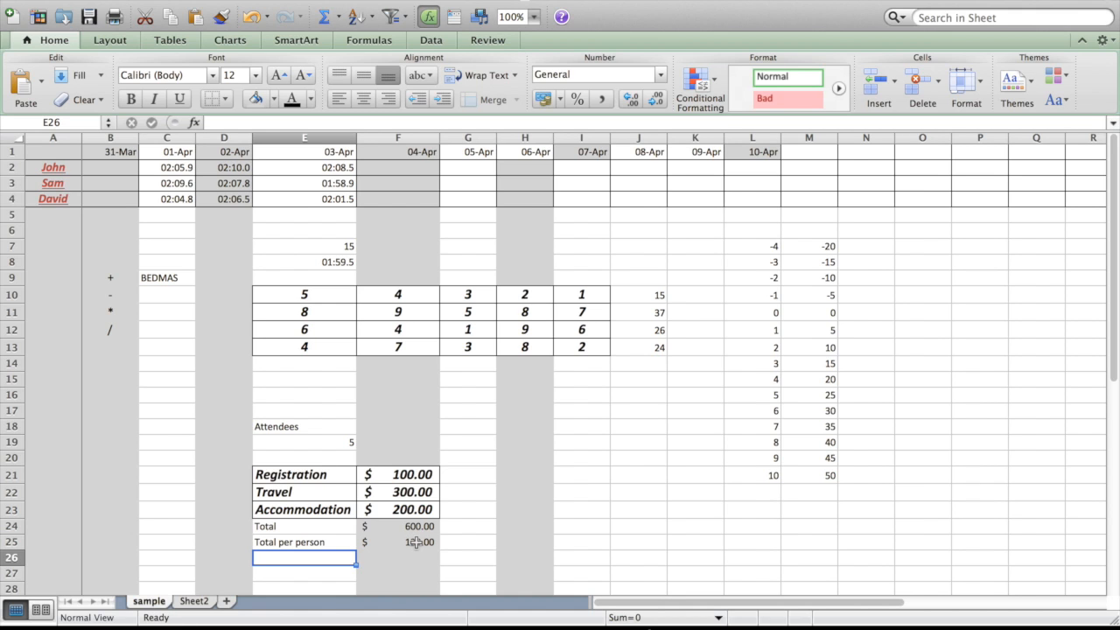
# Enter the heading Cost per person in cell G20 above the column beside the costs.
pyautogui.click(452, 458)
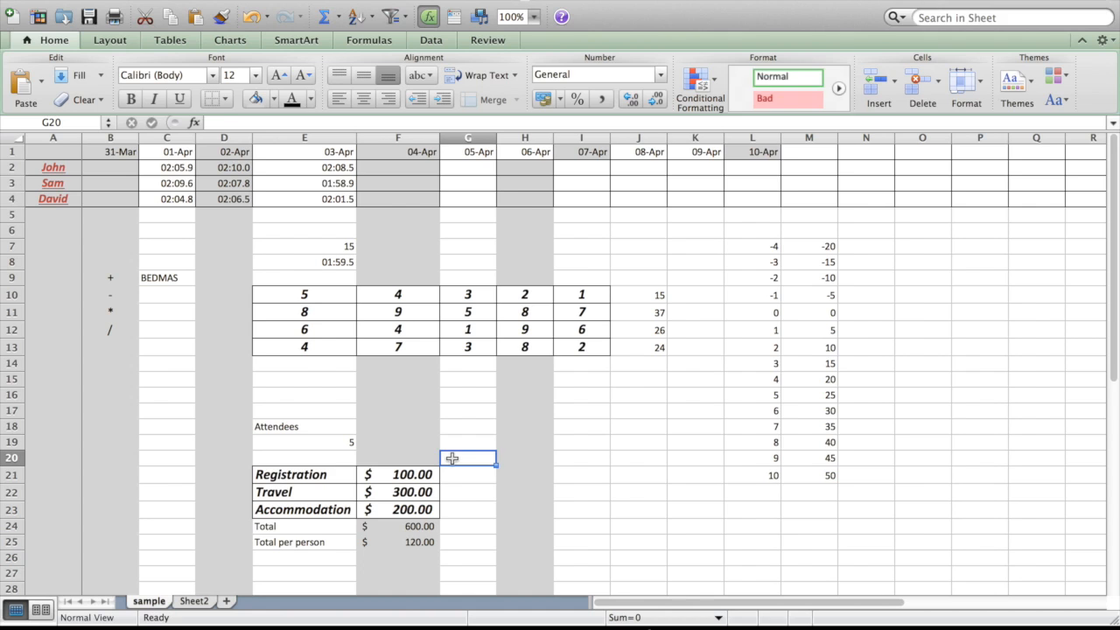
pyautogui.write('Cost per person')
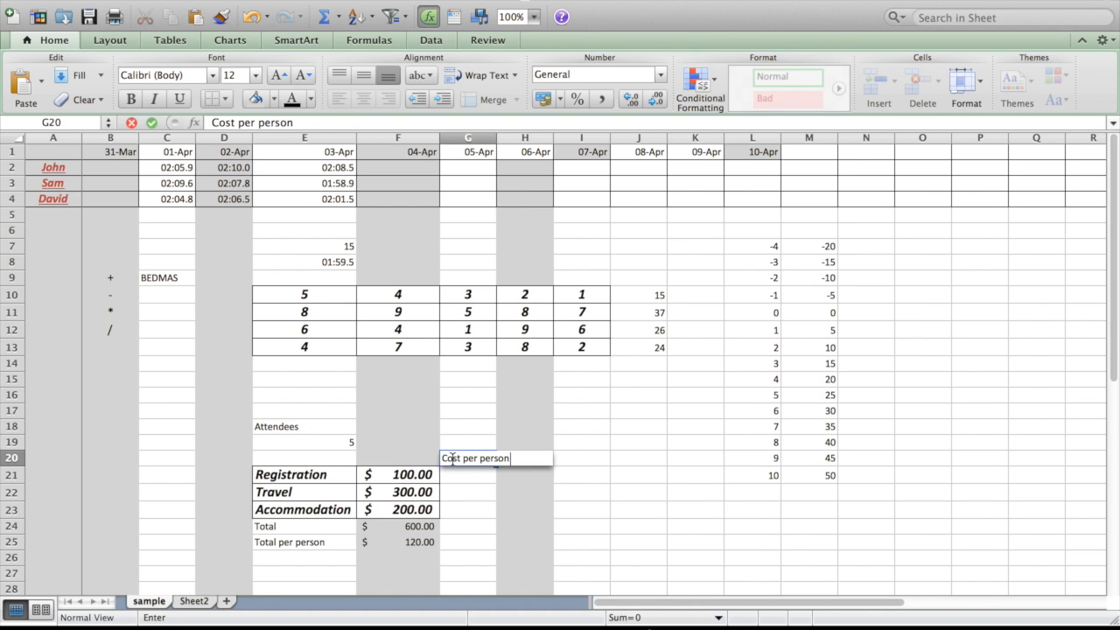
pyautogui.press('Return')
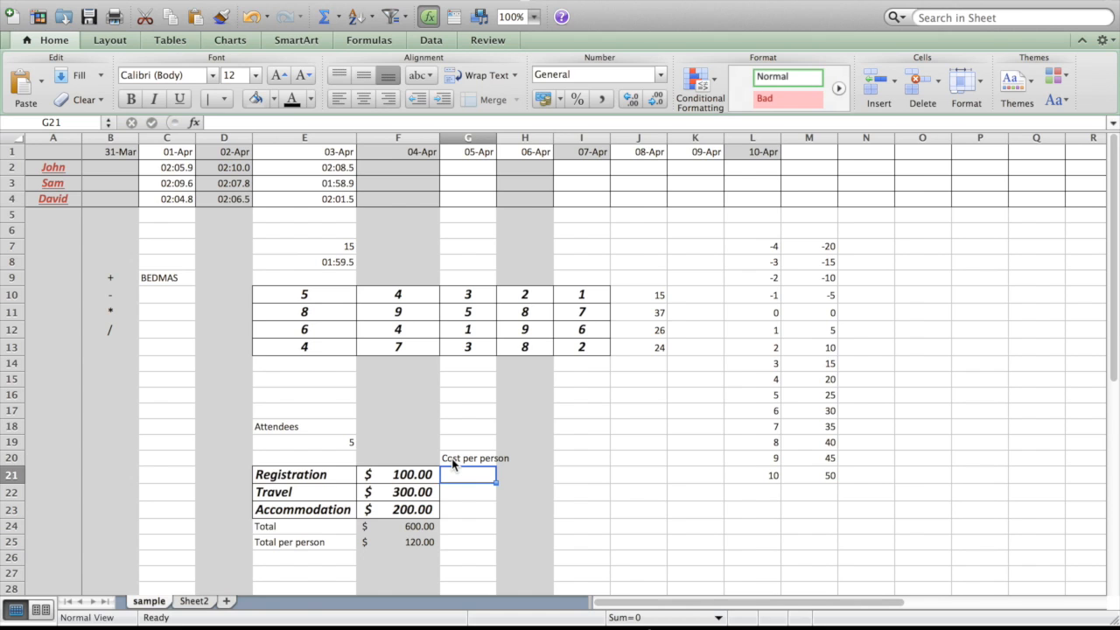
# Calculate the registration cost per person in G21 with the formula =F21/E19.
pyautogui.write('=')
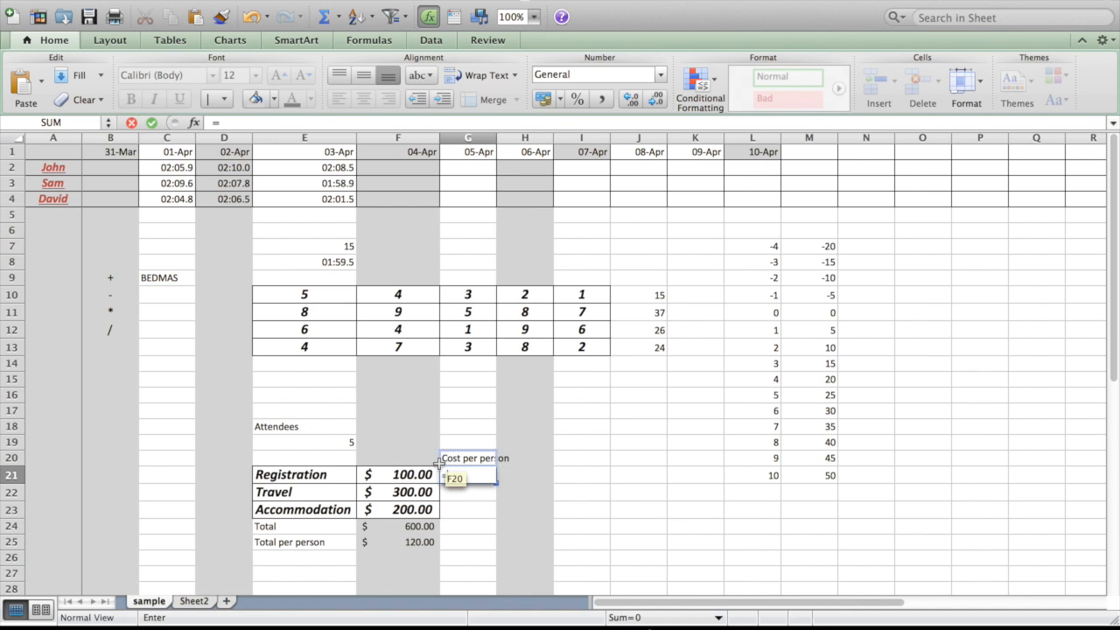
pyautogui.click(421, 474)
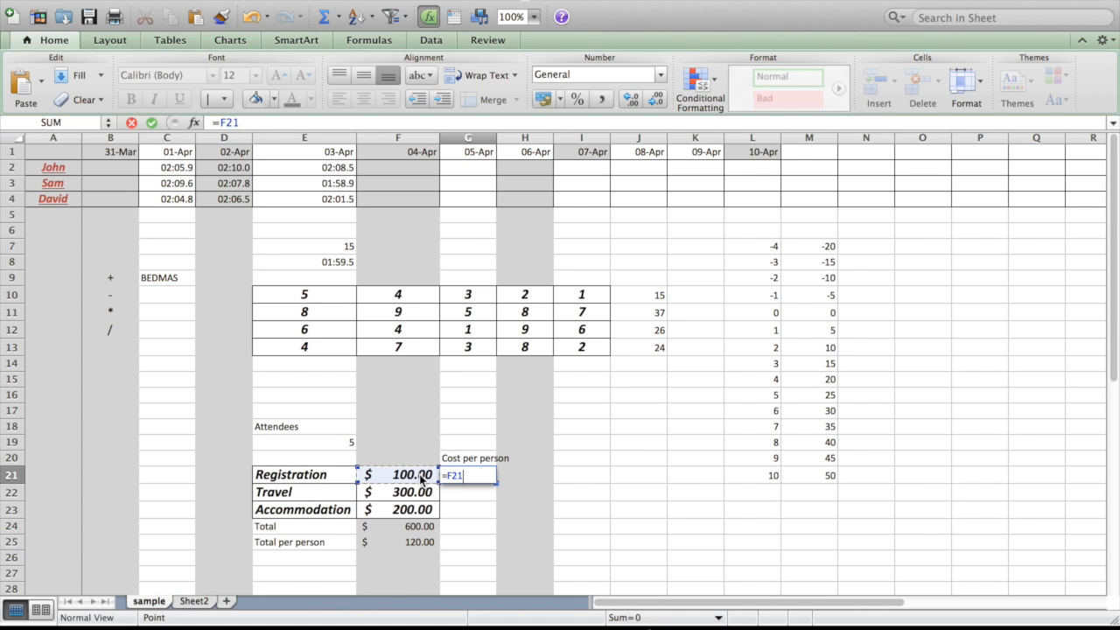
pyautogui.write('/')
pyautogui.click(341, 444)
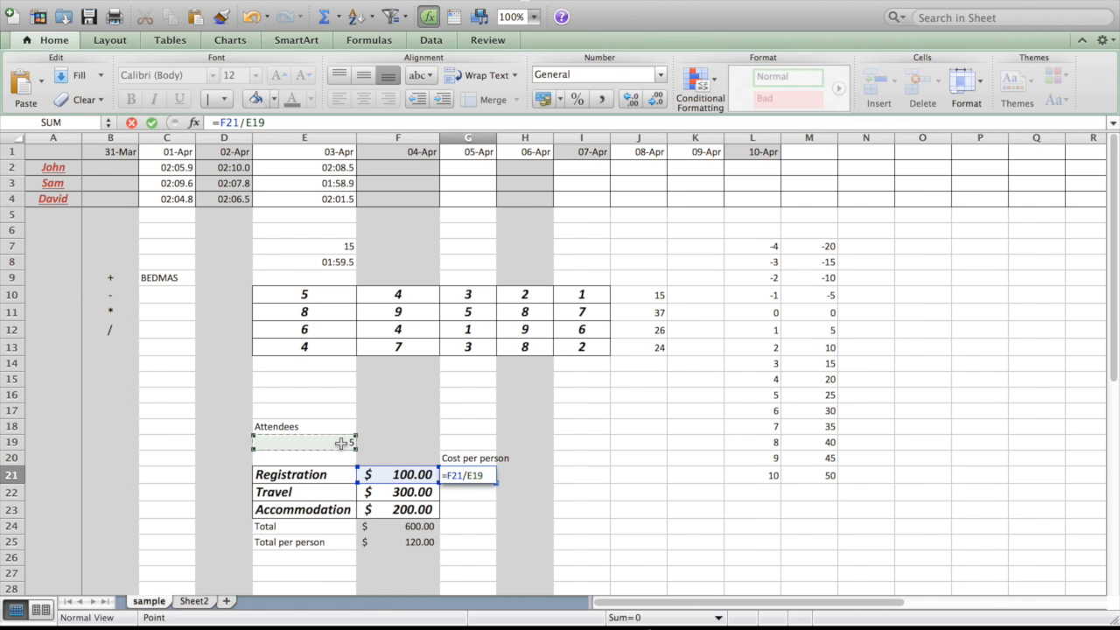
pyautogui.press('Return')
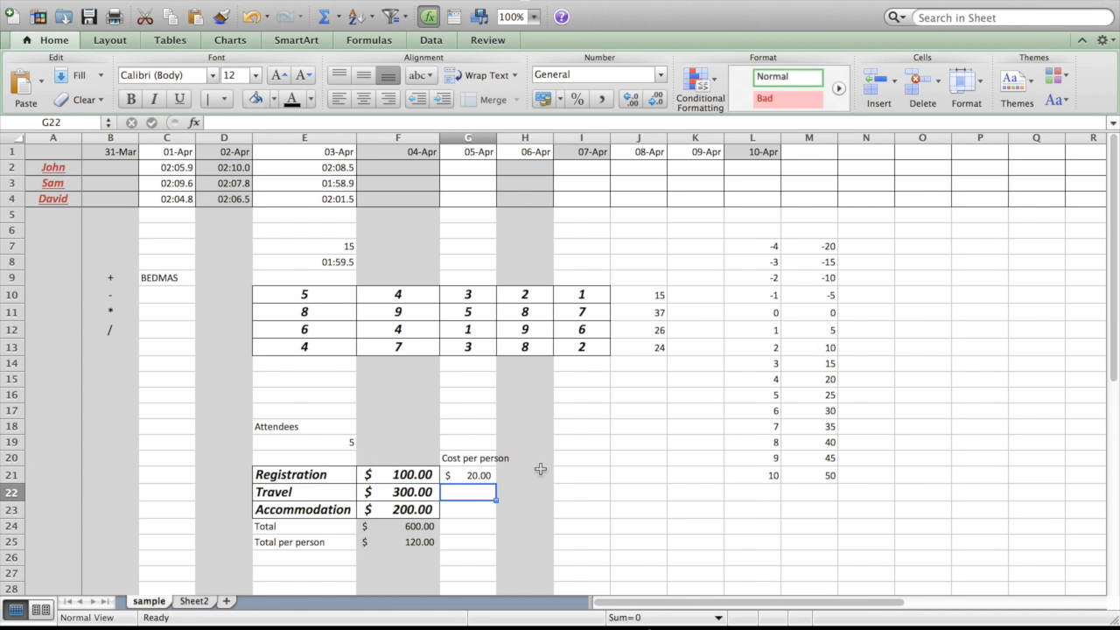
# Fill the cost-per-person formula from G21 down to G23 and check G21 and its source cell F21.
pyautogui.click(480, 475)
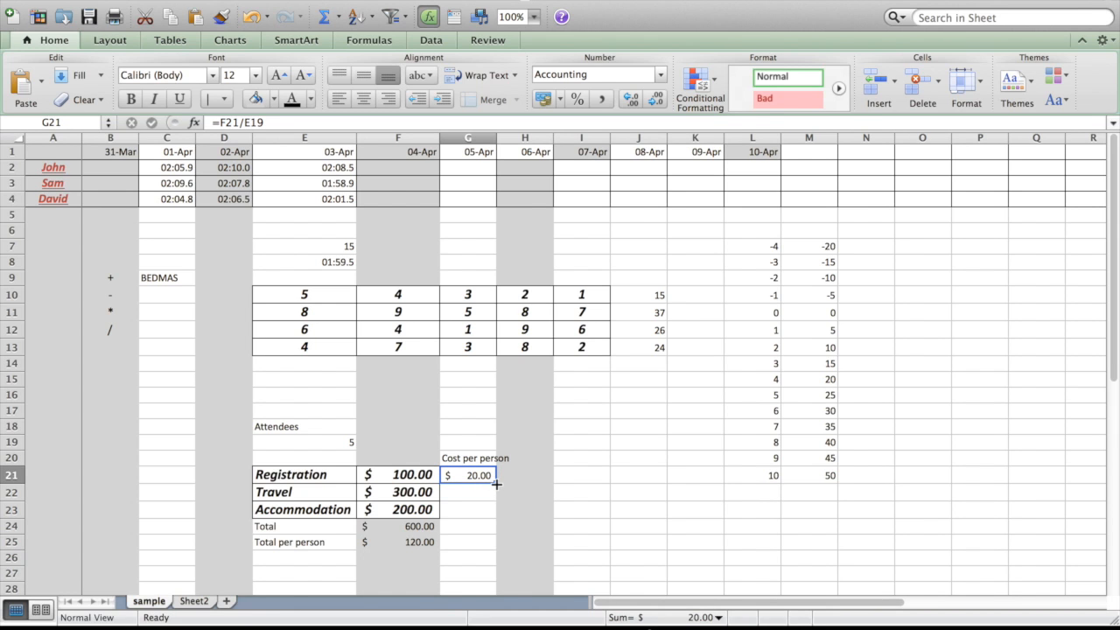
pyautogui.moveTo(495, 485); pyautogui.dragTo(494, 520)
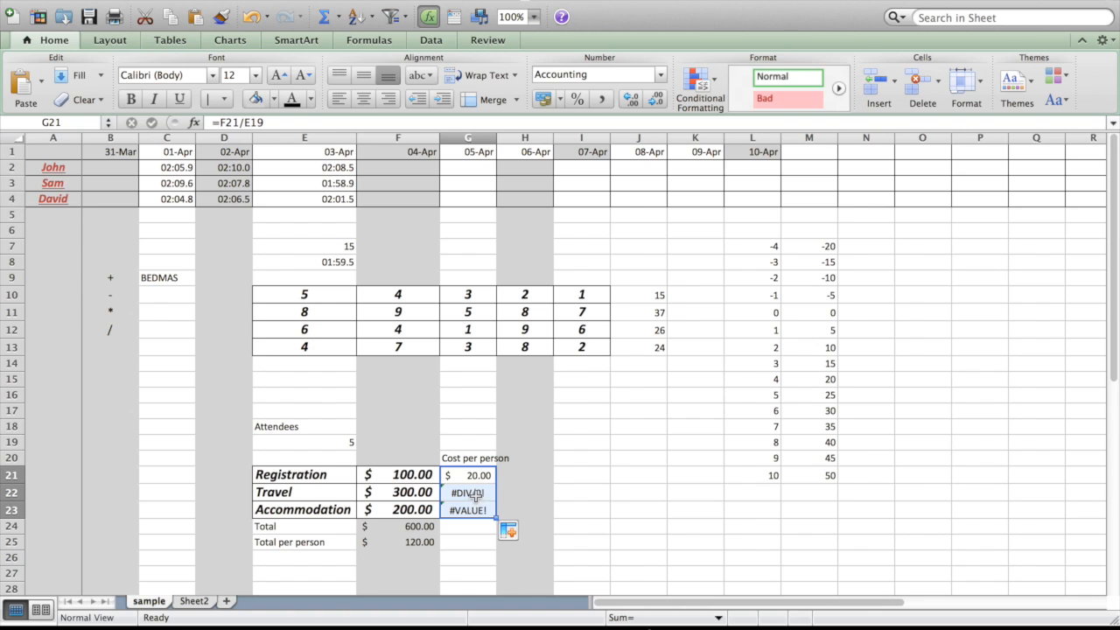
pyautogui.click(476, 475)
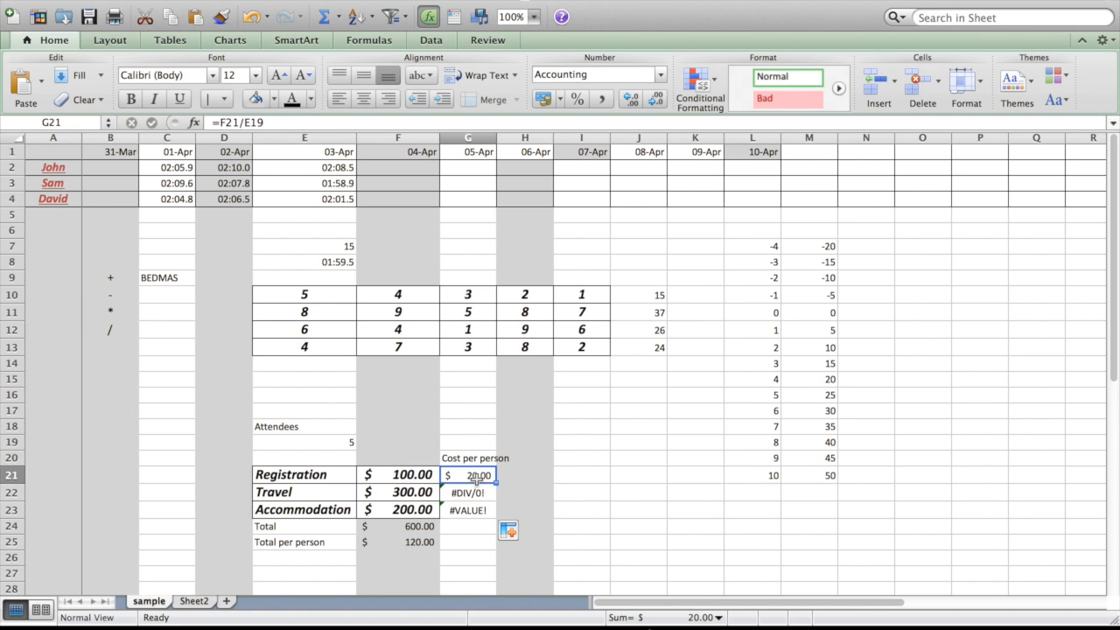
pyautogui.click(395, 473)
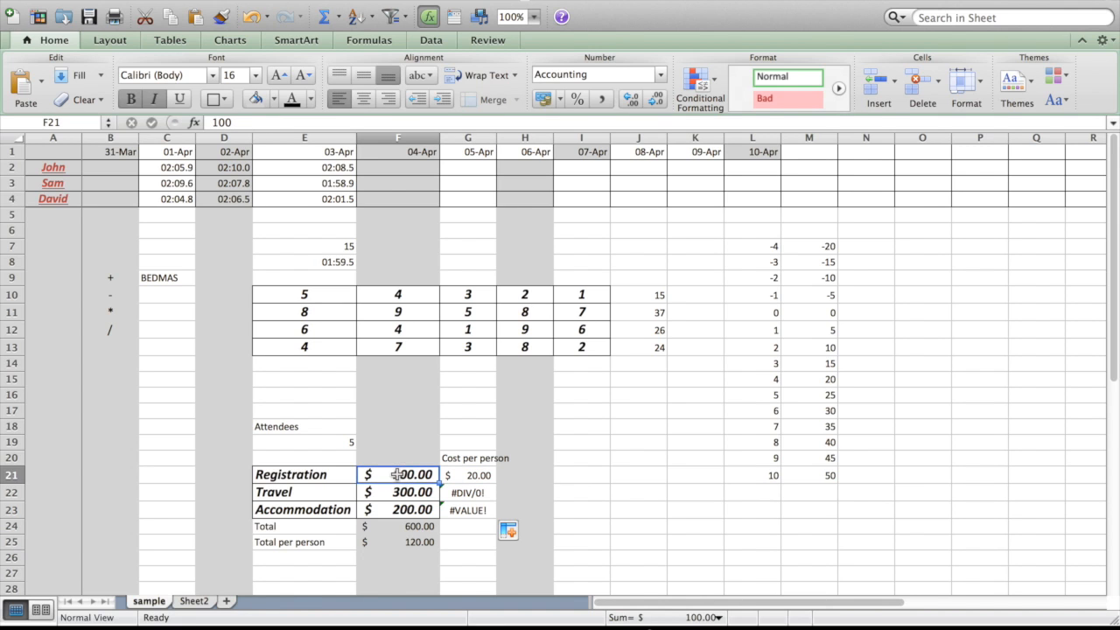
# Compare the attendee count in E19 with the cell references used by the formulas in G21 and G22.
pyautogui.click(341, 446)
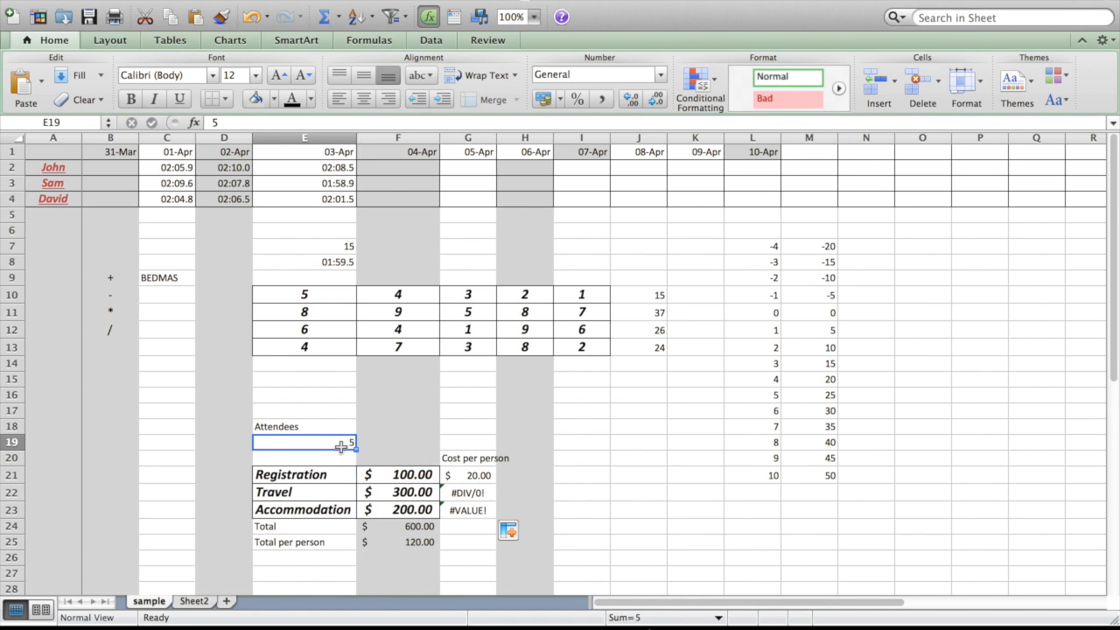
pyautogui.click(471, 474)
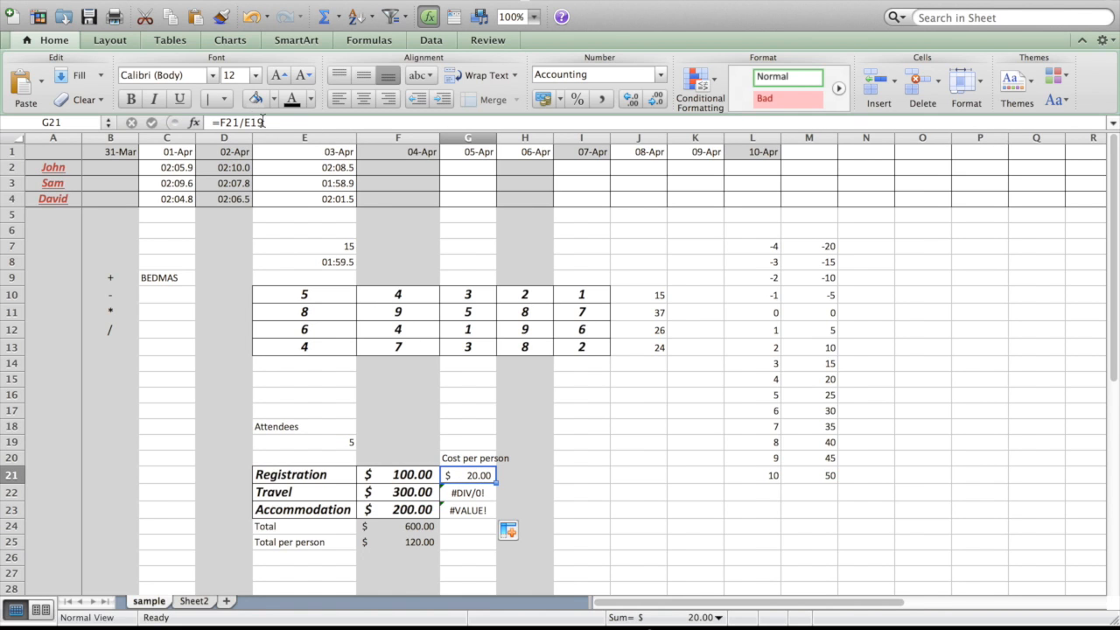
pyautogui.press('Down')
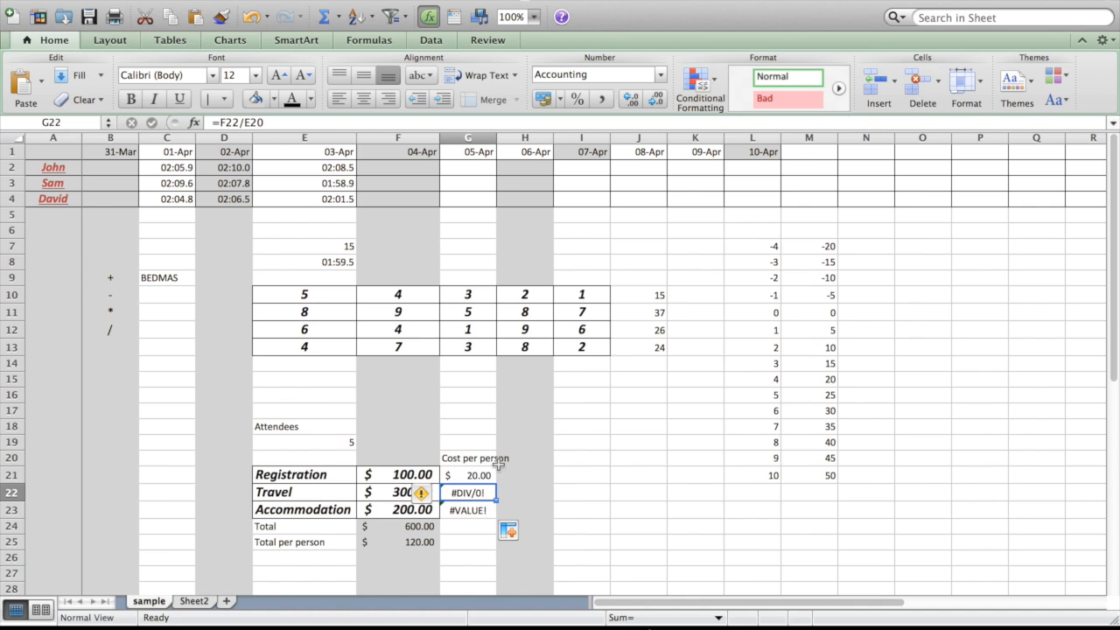
# Make the attendees reference in G21 absolute by changing the formula to =F21/$E$19.
pyautogui.click(480, 476)
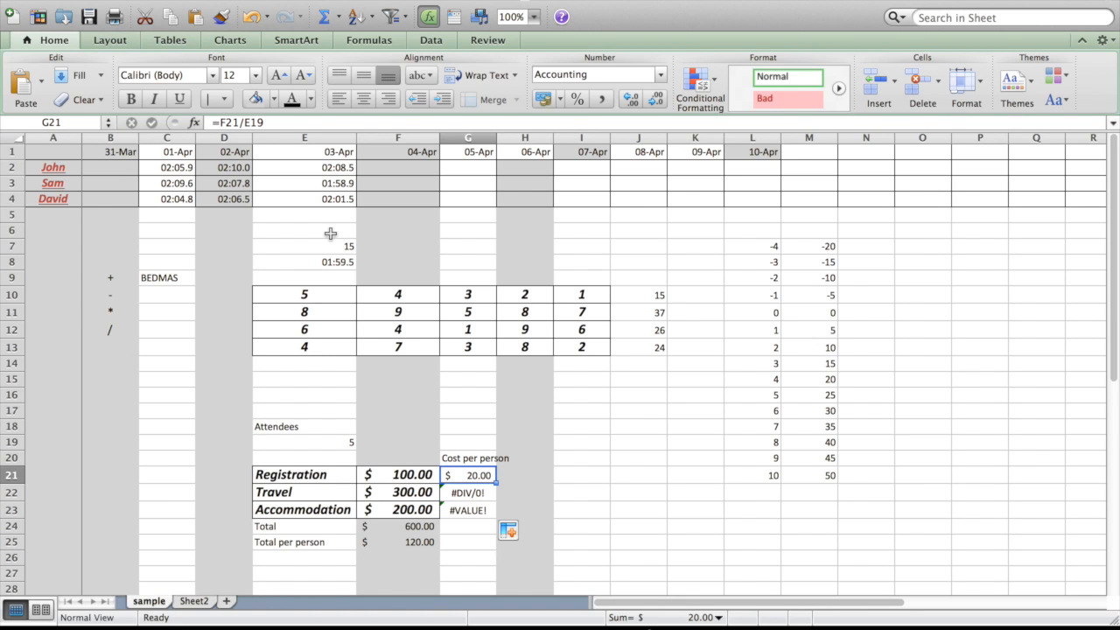
pyautogui.click(243, 128)
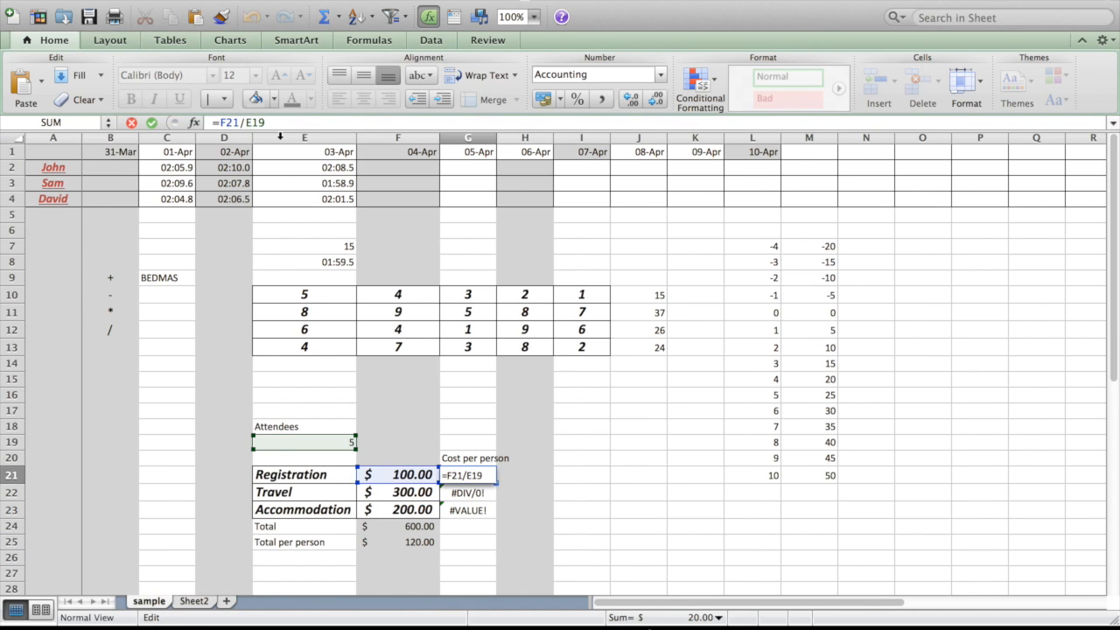
pyautogui.write('$')
pyautogui.click(261, 124)
pyautogui.write('$')
pyautogui.press('Return')
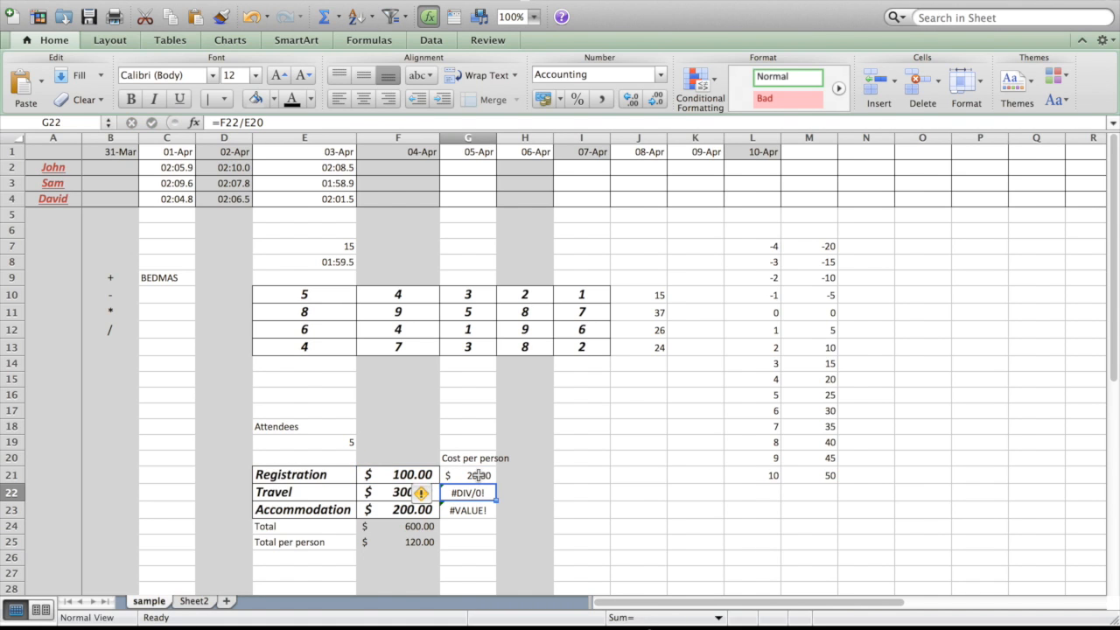
# Fill the formula with the absolute reference from G21 down to G23 and check the references in the filled cells.
pyautogui.click(478, 474)
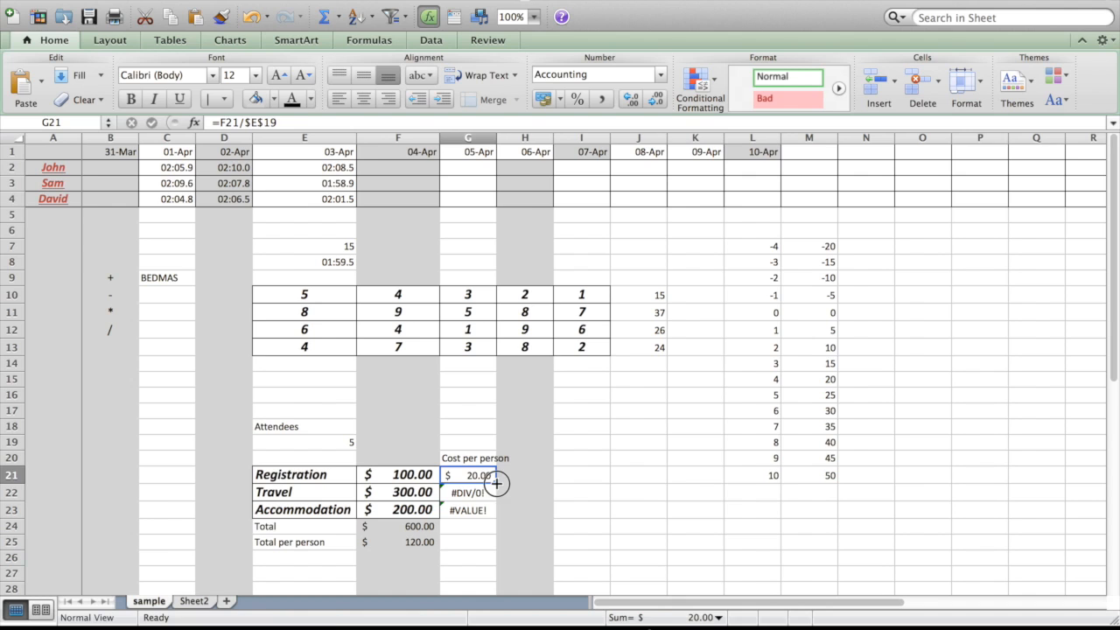
pyautogui.moveTo(496, 482); pyautogui.dragTo(495, 517)
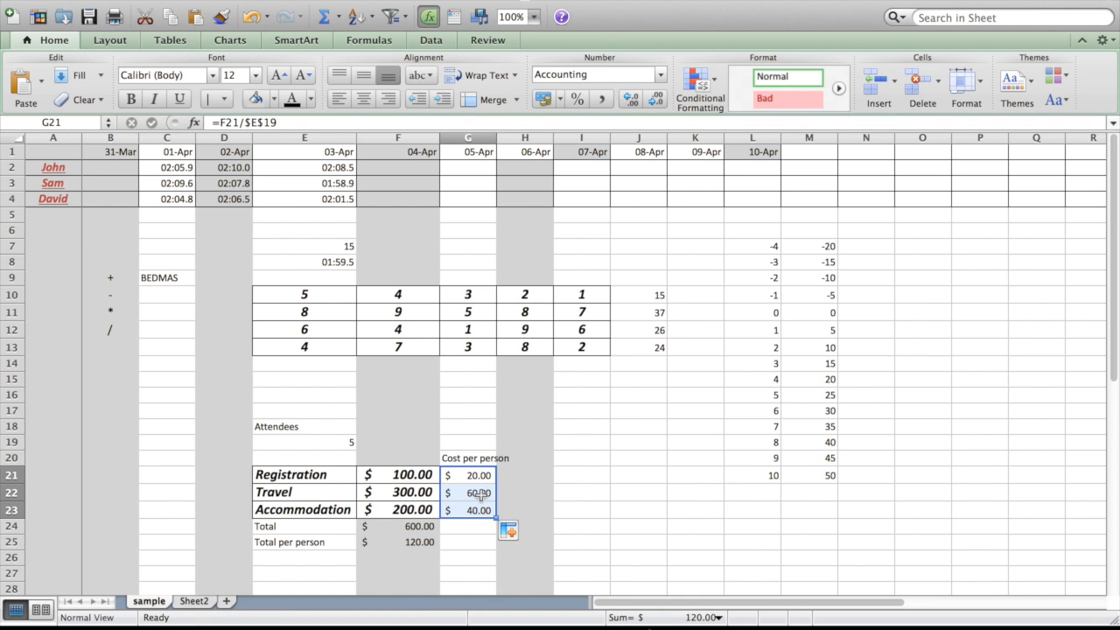
pyautogui.click(479, 492)
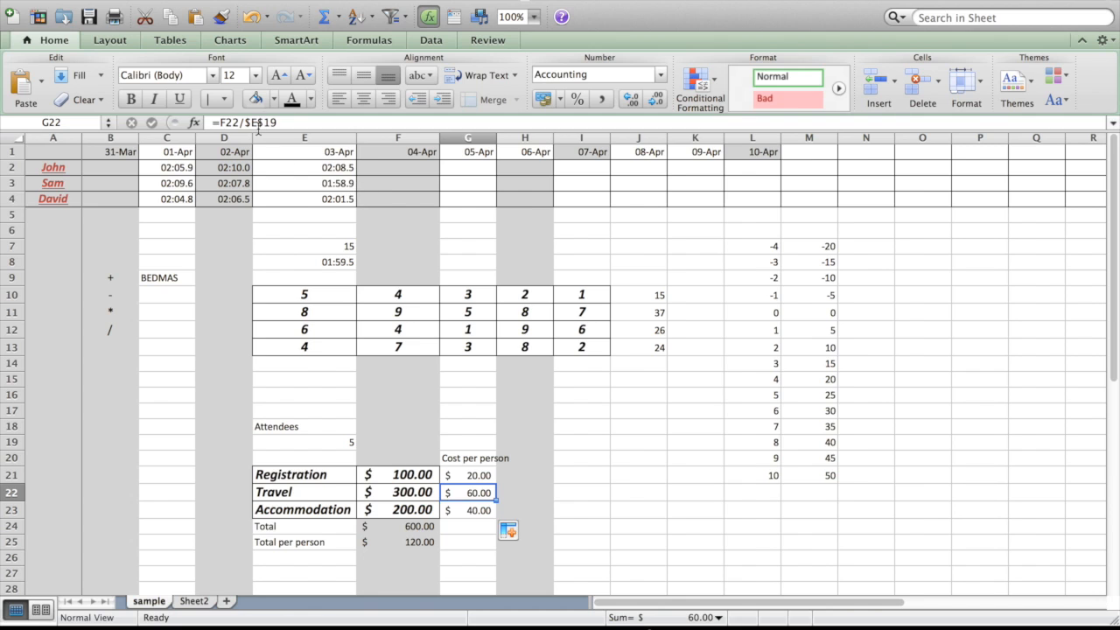
pyautogui.press('Down')
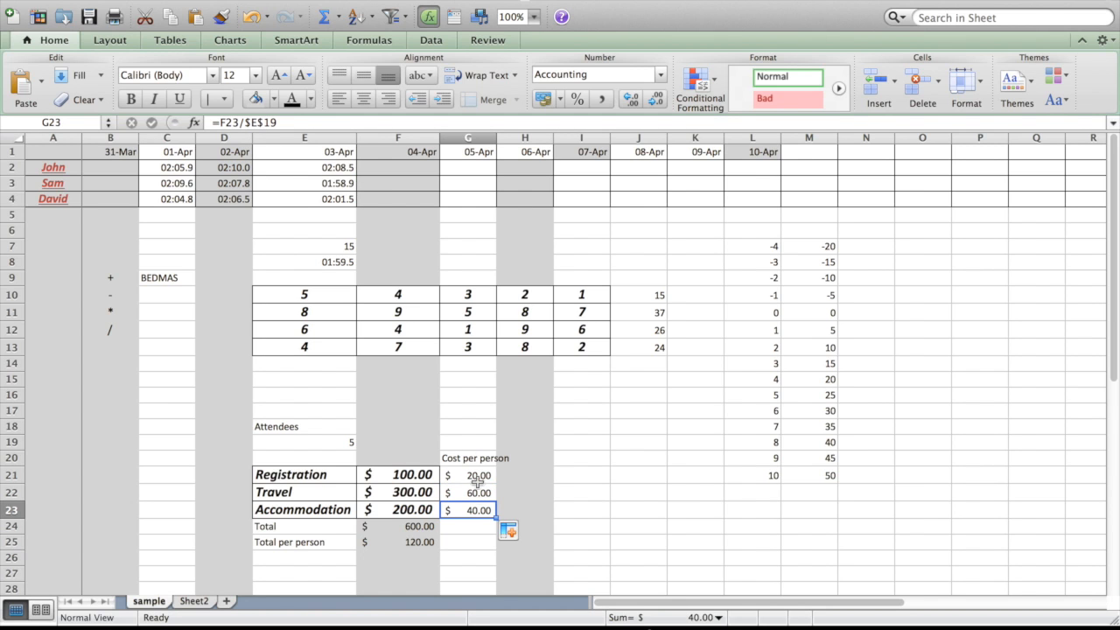
pyautogui.press('Up')
pyautogui.press('Up')
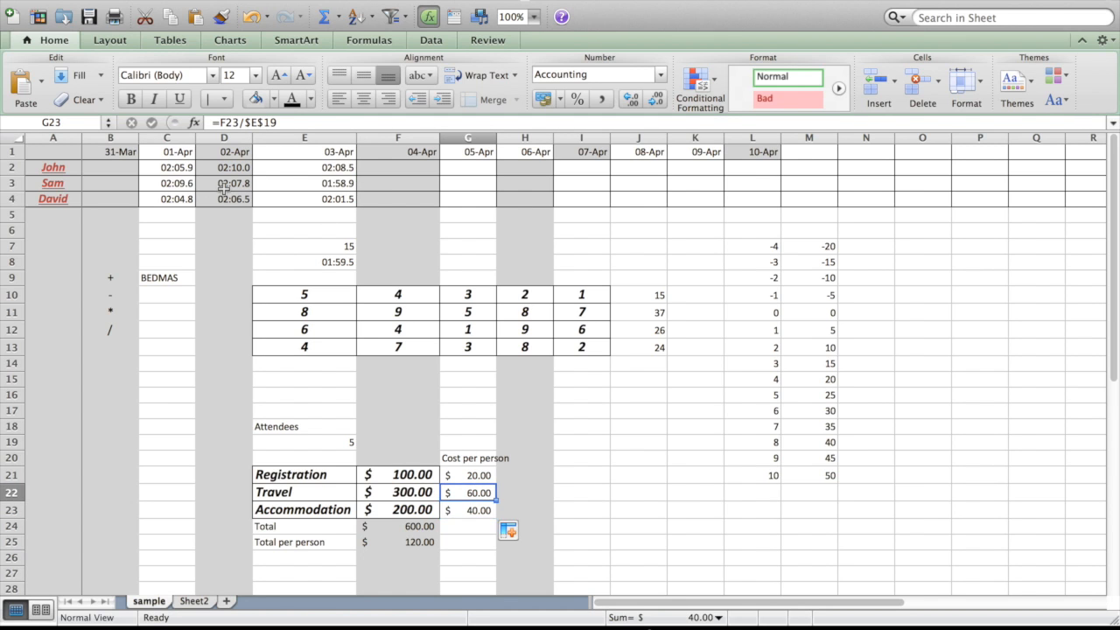
pyautogui.press('Down')
pyautogui.press('Down')
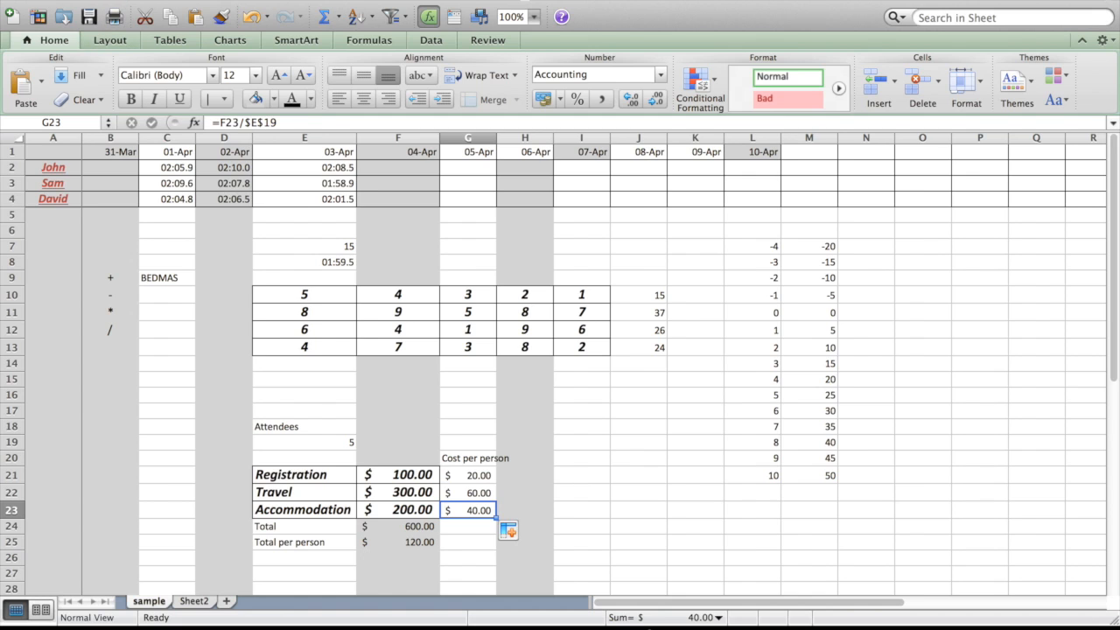
pyautogui.click(151, 1)
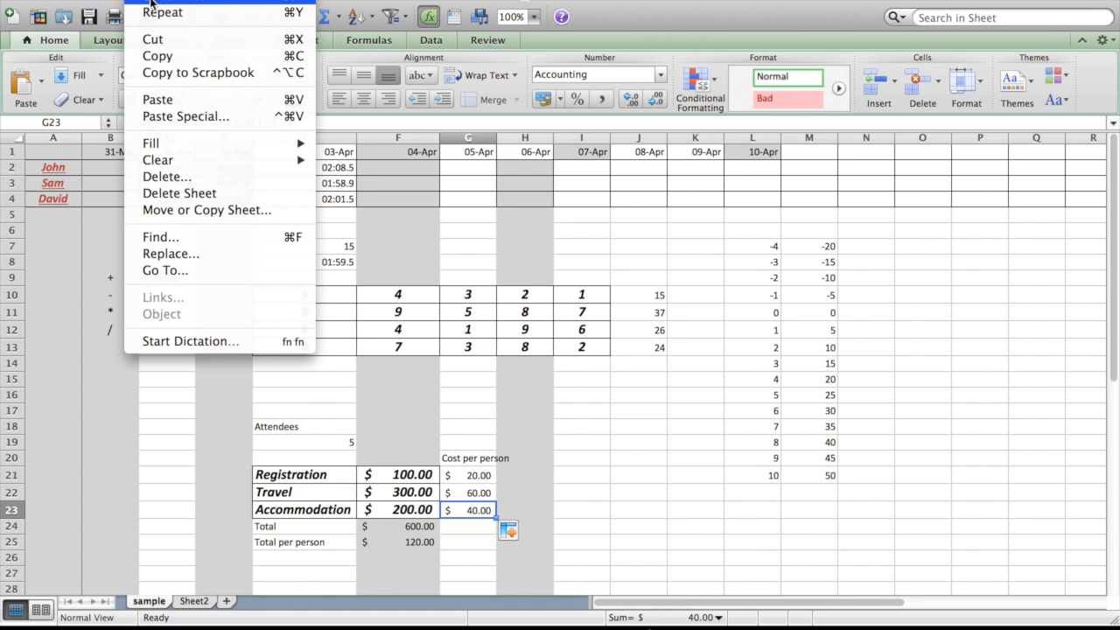